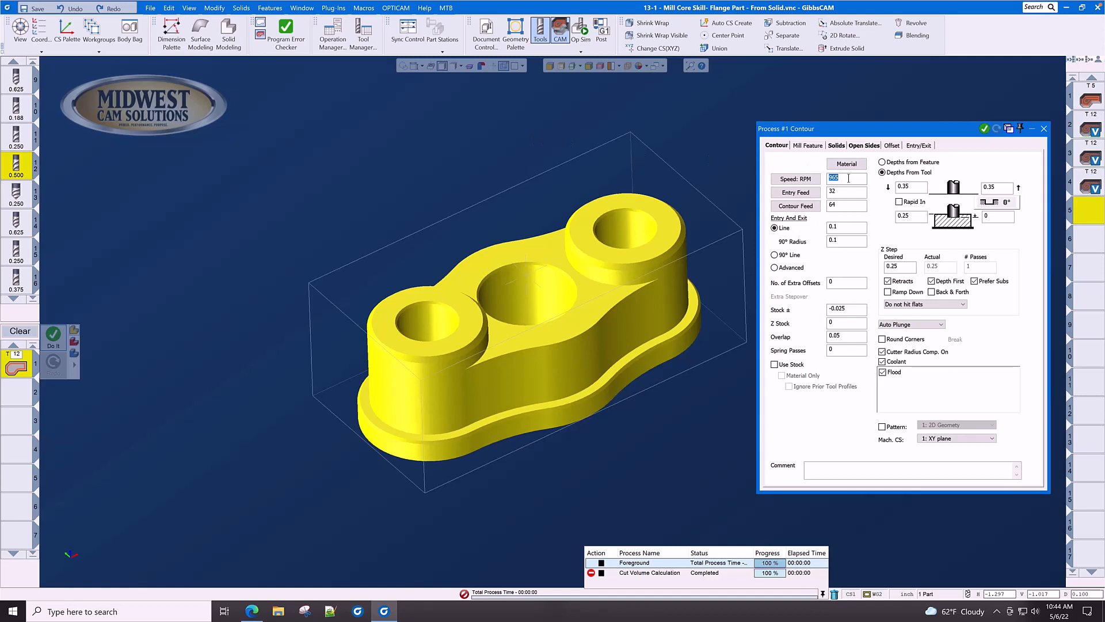
Step: Set the contour process to a spindle speed of 5100 RPM, an entry feed of 30 and a contour feed of 60
text(5100)
key(Tab)
text(.)
text(30)
key(Tab)
text(6)
Step: Set the contour process's side stock and overlap both to 0
double_click(845, 228)
click(851, 311)
text(0)
click(852, 337)
text(0)
Step: Set the contour's surface Z to 0, final depth to -1.28, and both the entry and exit clearances to 0.1
click(916, 218)
text(0)
double_click(912, 188)
text(.1)
double_click(989, 188)
text(.1)
Step: Turn off coolant for the contour process and create its operations from the selected solid
click(883, 362)
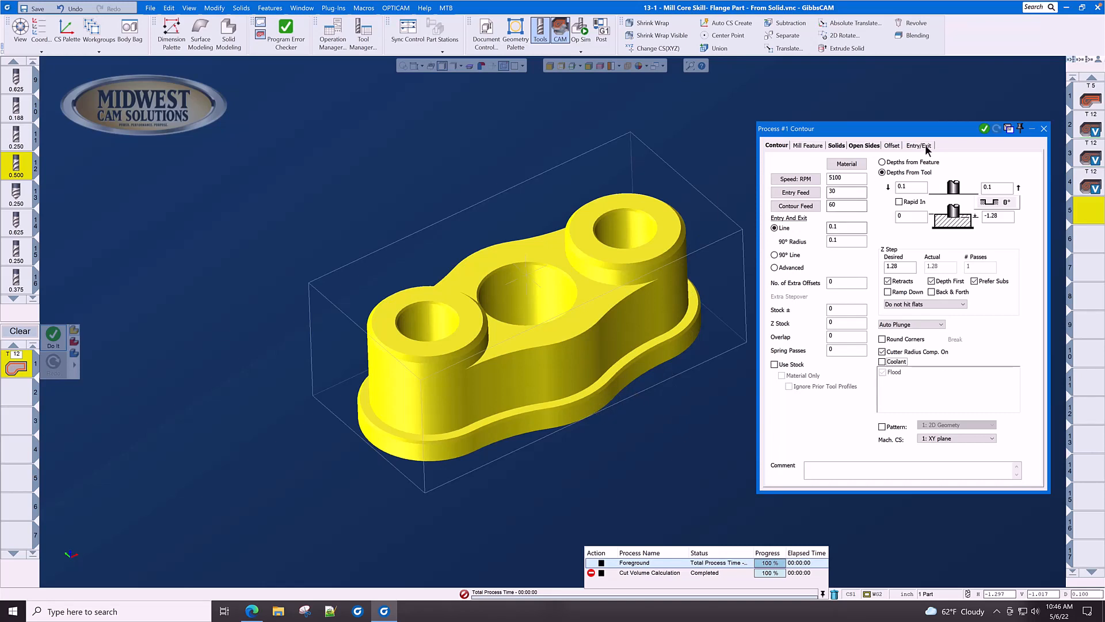
click(984, 129)
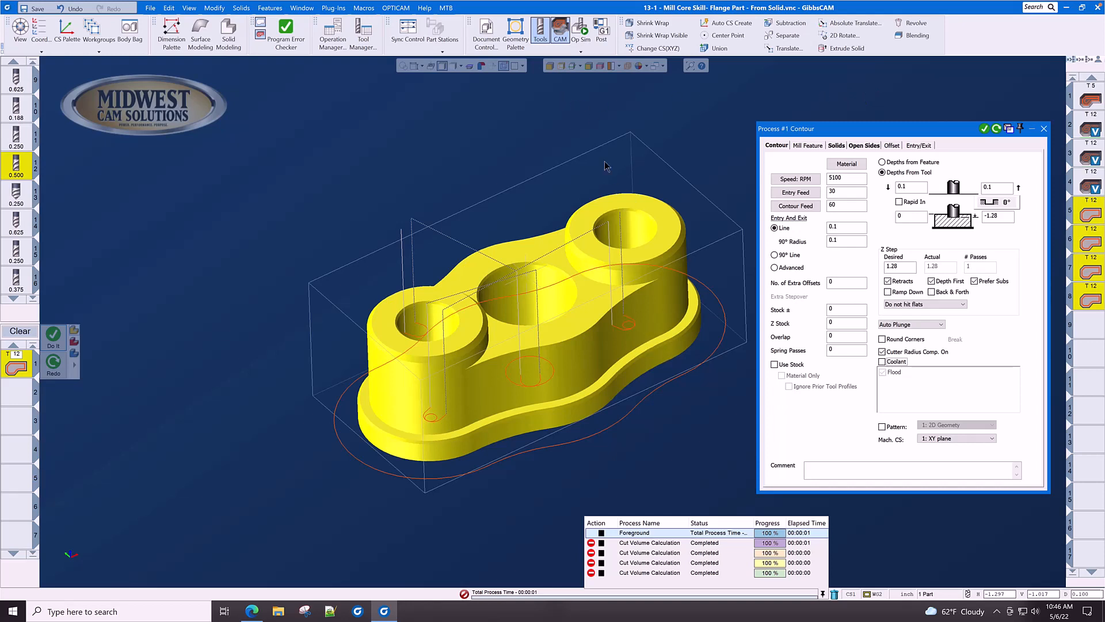
Step: Activate the Profiler with its flat slicing plane and deselect the flange solid
click(580, 67)
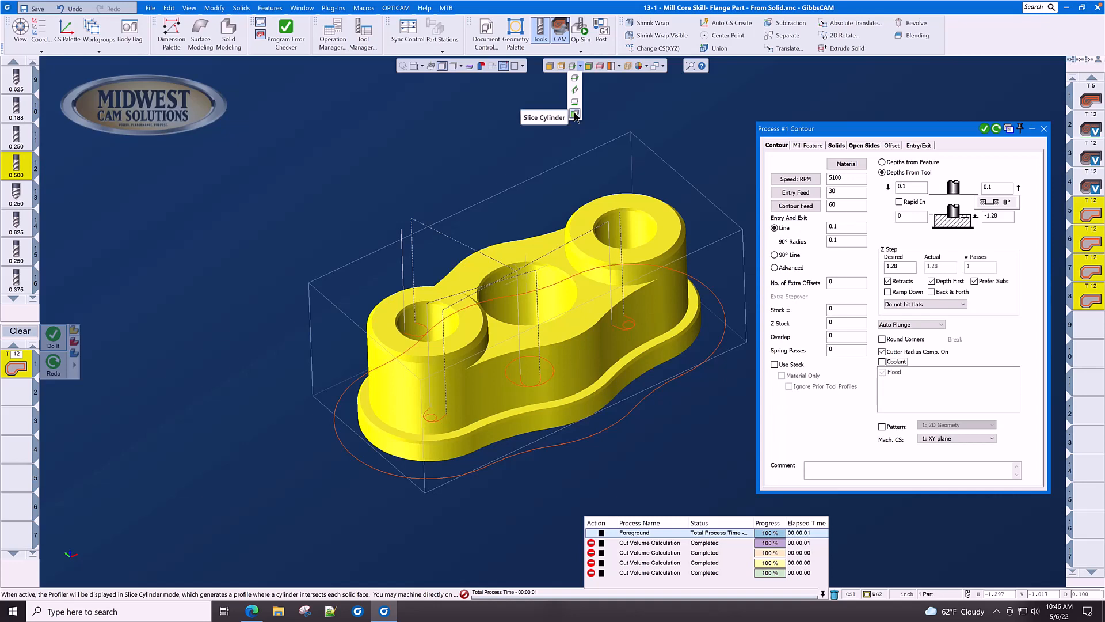
click(575, 81)
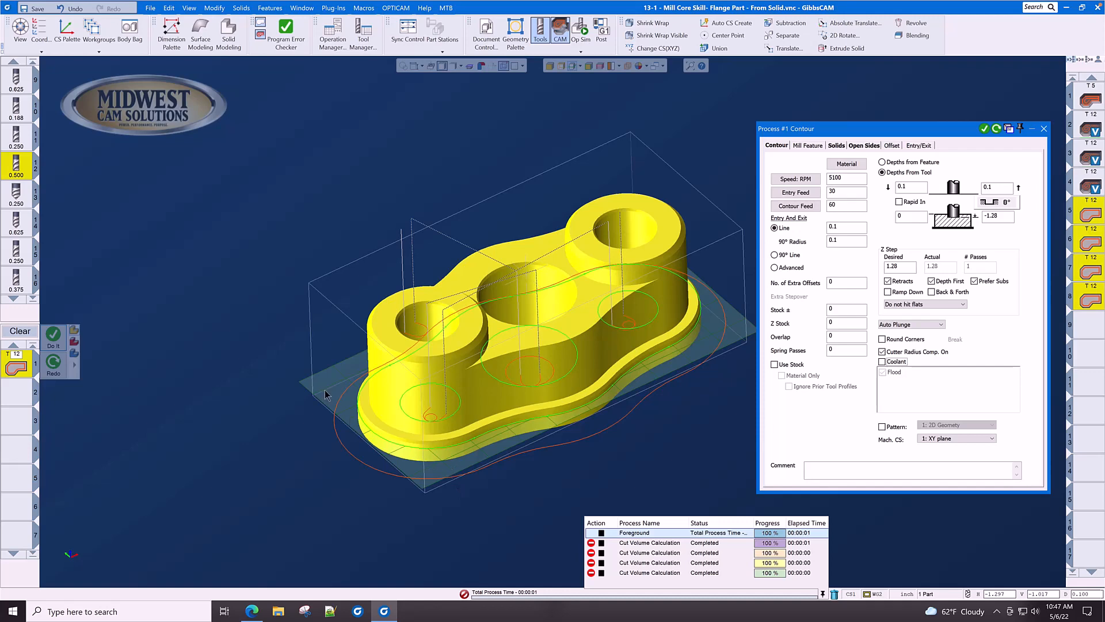
click(333, 370)
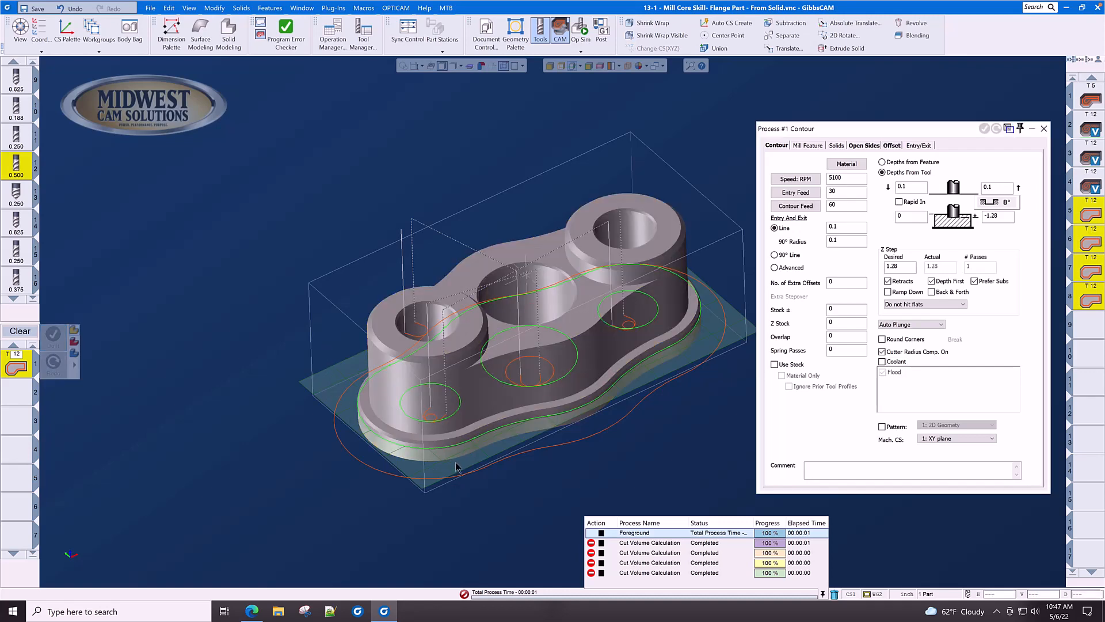
drag(452, 472, 455, 424)
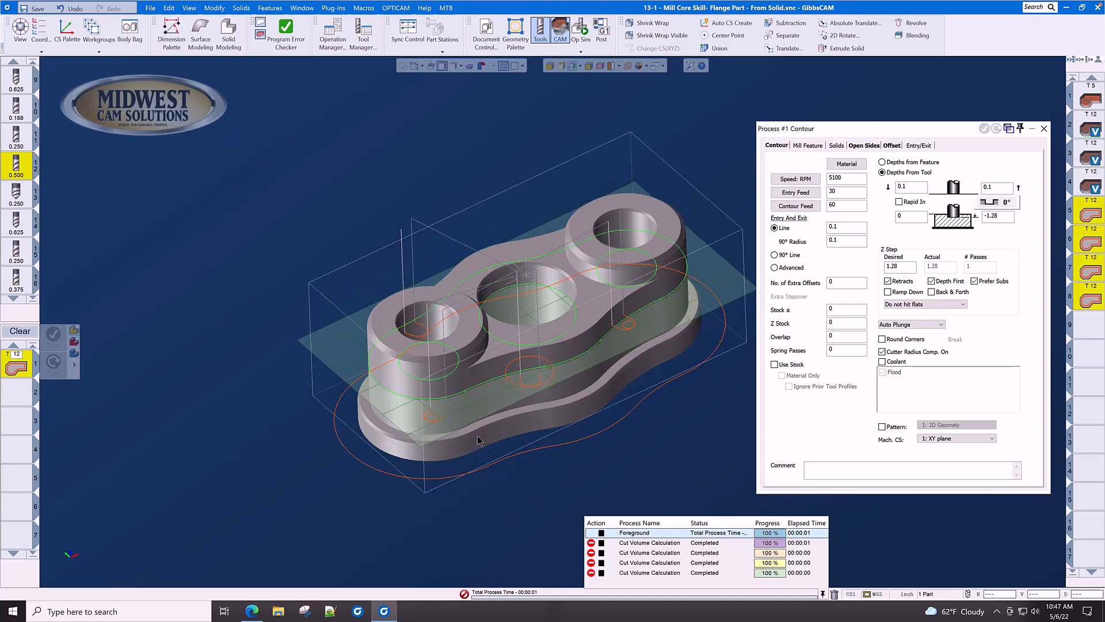
click(578, 358)
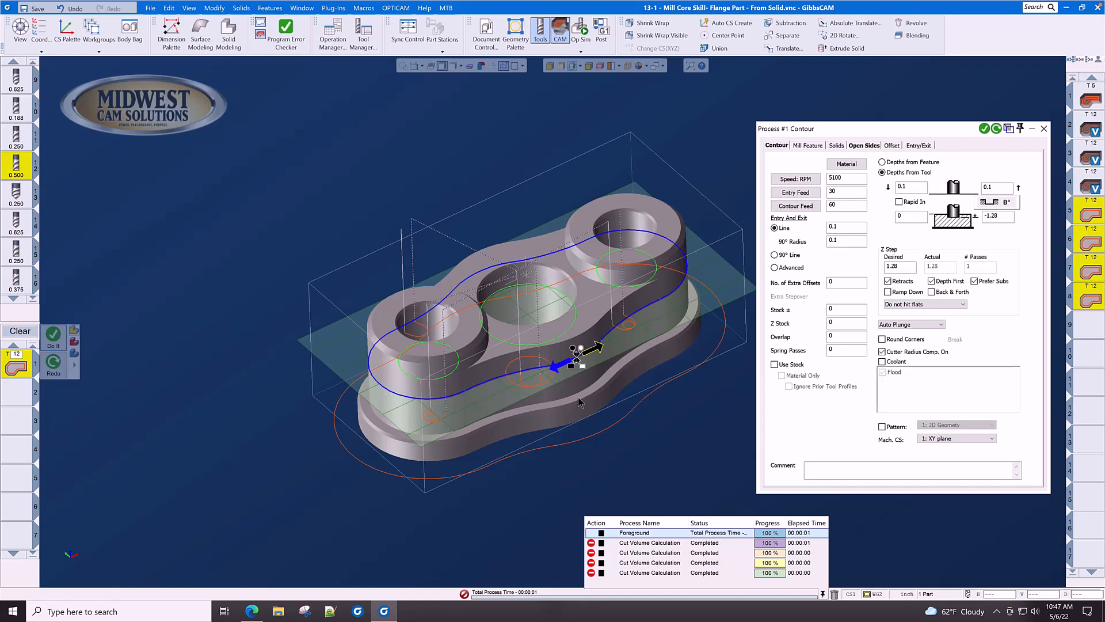
click(561, 347)
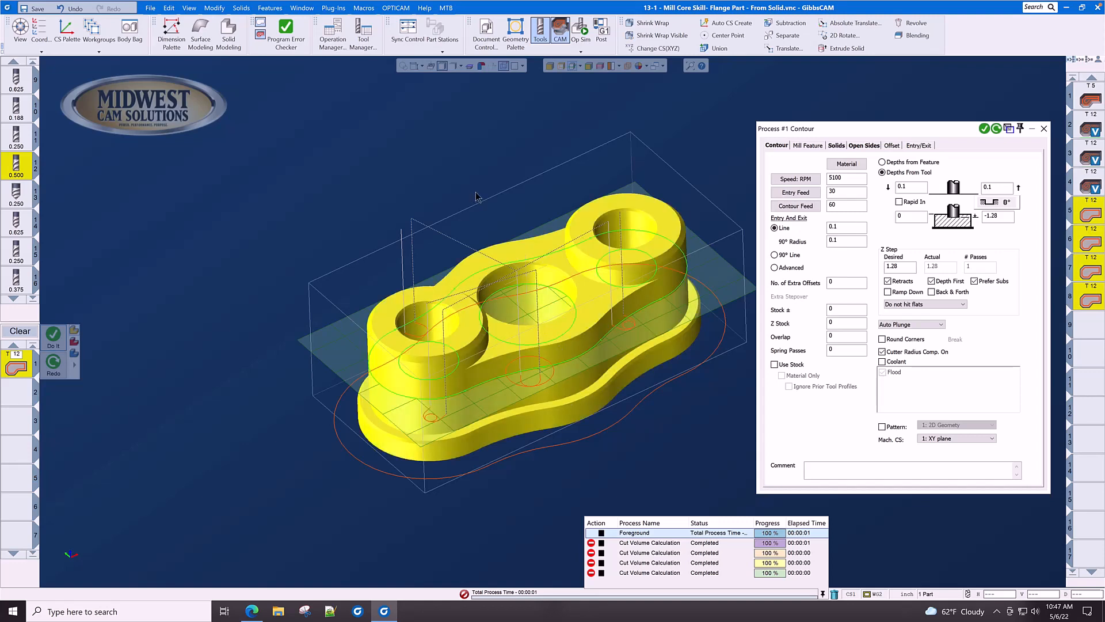
click(455, 141)
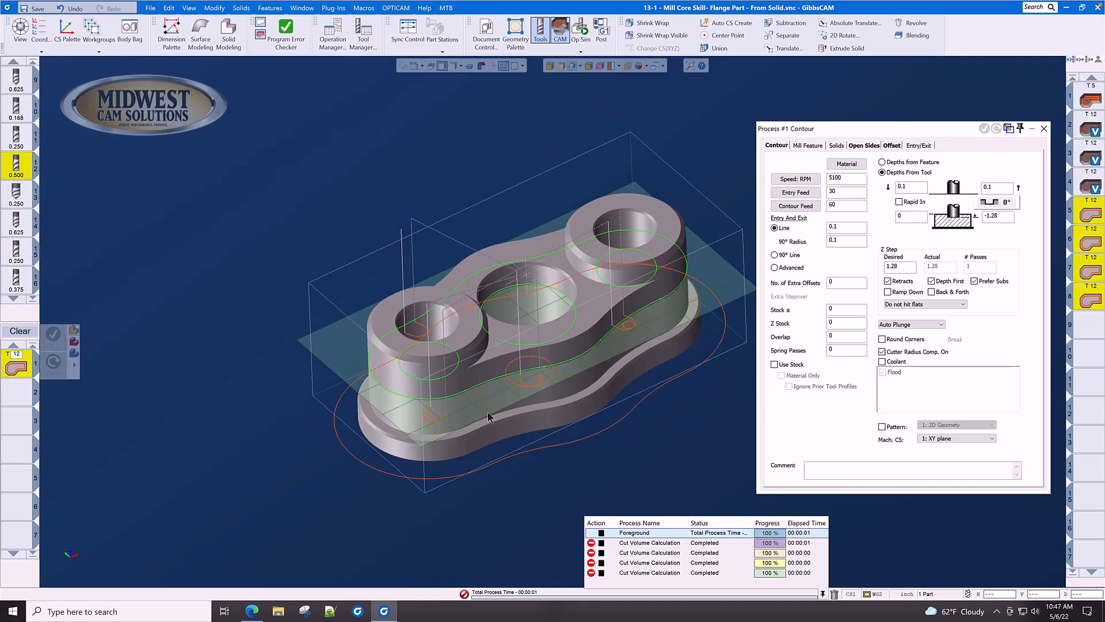
Step: Slice through the base flange with the profiler plane, select its outer outline as the cut shape, and redo the contour operation
drag(481, 407, 487, 450)
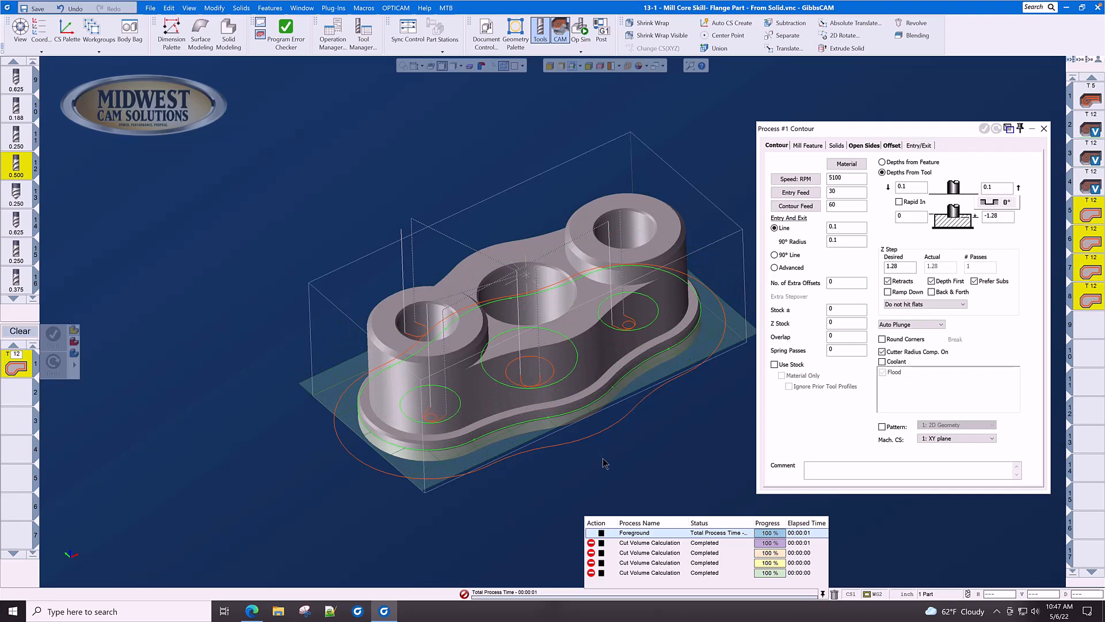
scroll(583, 409, up, 6)
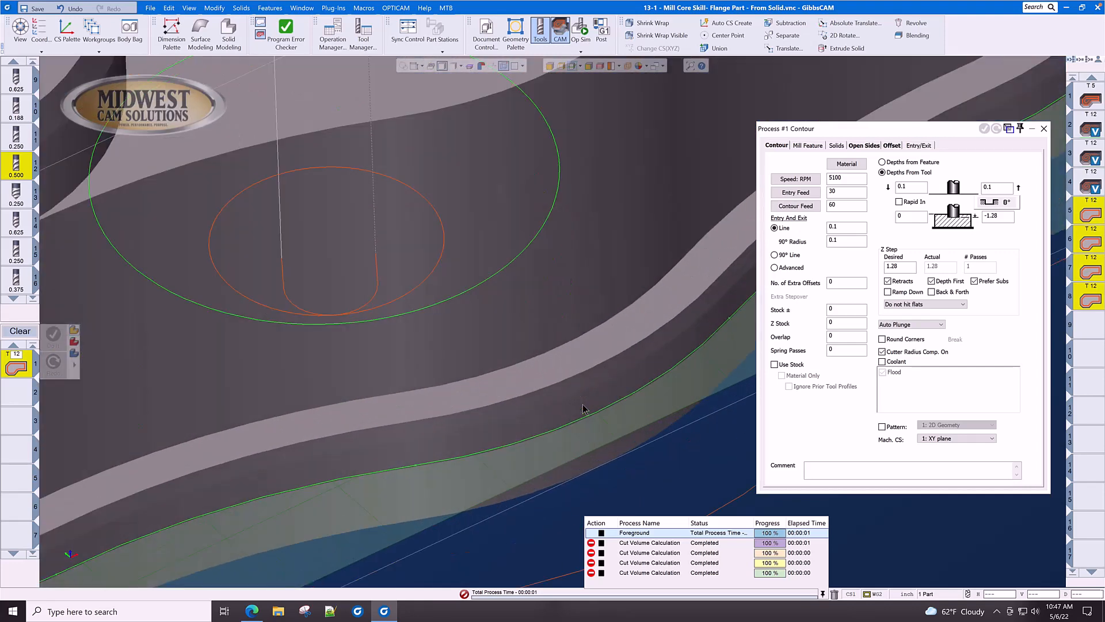
scroll(583, 409, up, 1)
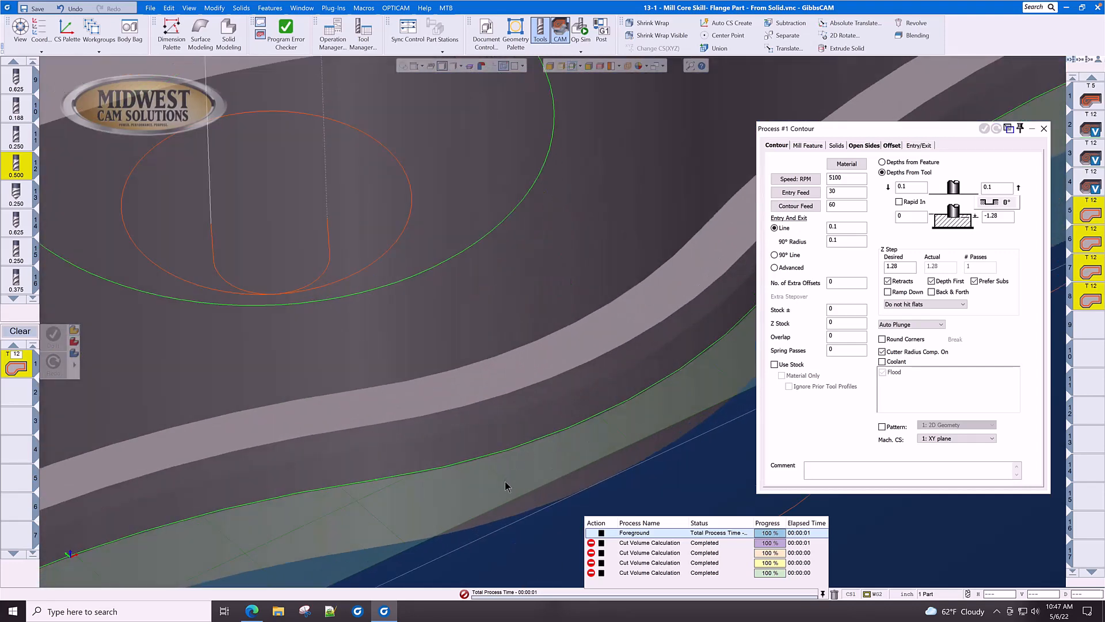
drag(505, 482, 530, 411)
scroll(530, 410, down, 4)
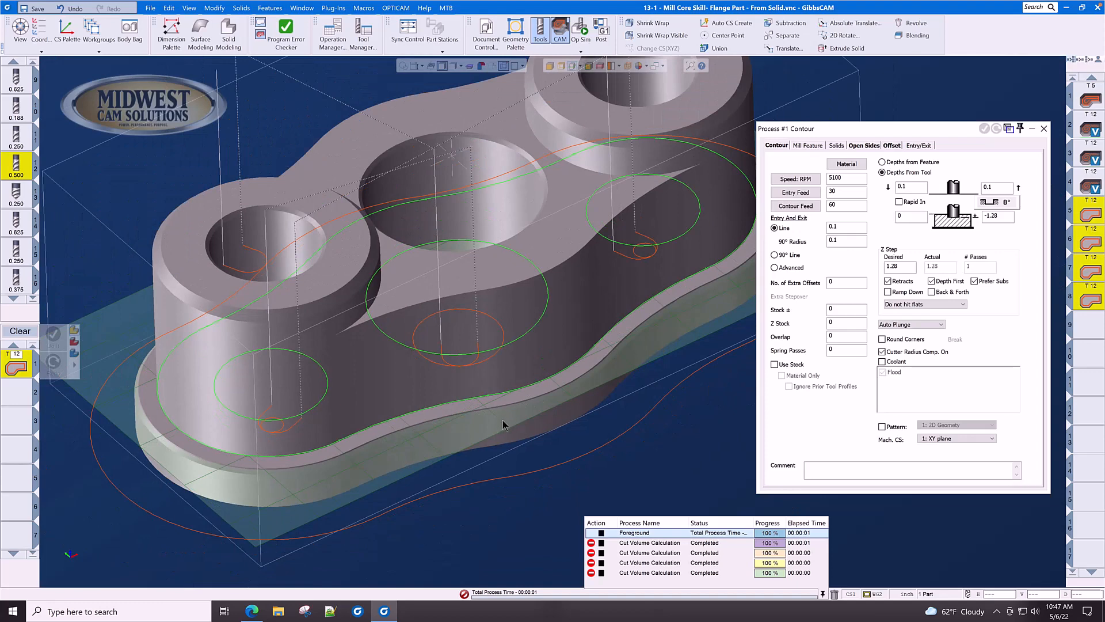
drag(506, 426, 570, 439)
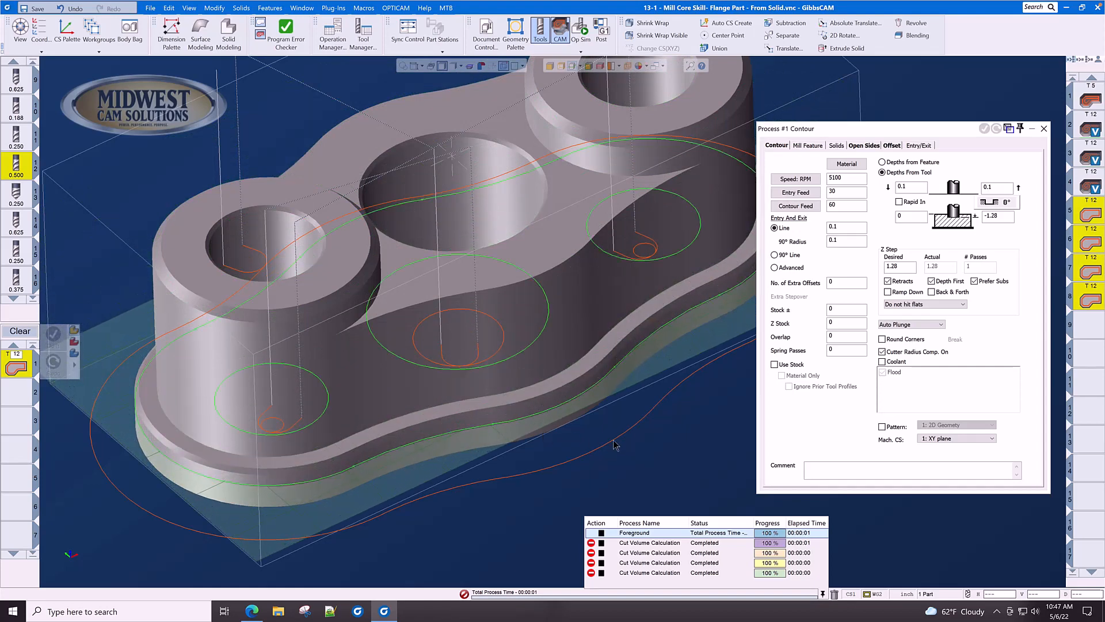
scroll(604, 442, down, 2)
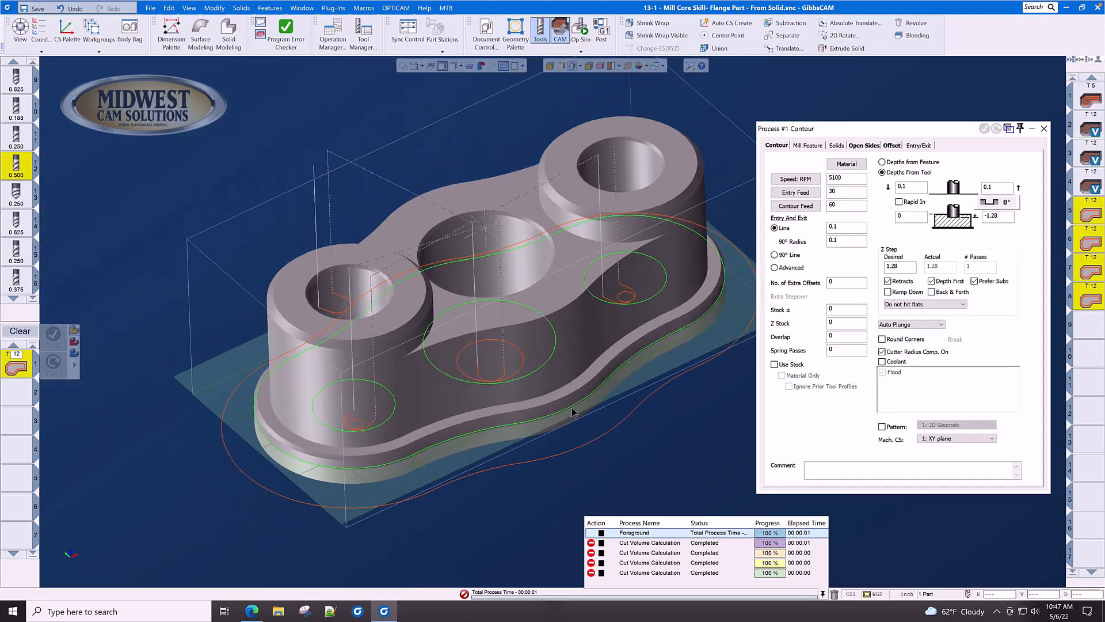
click(572, 413)
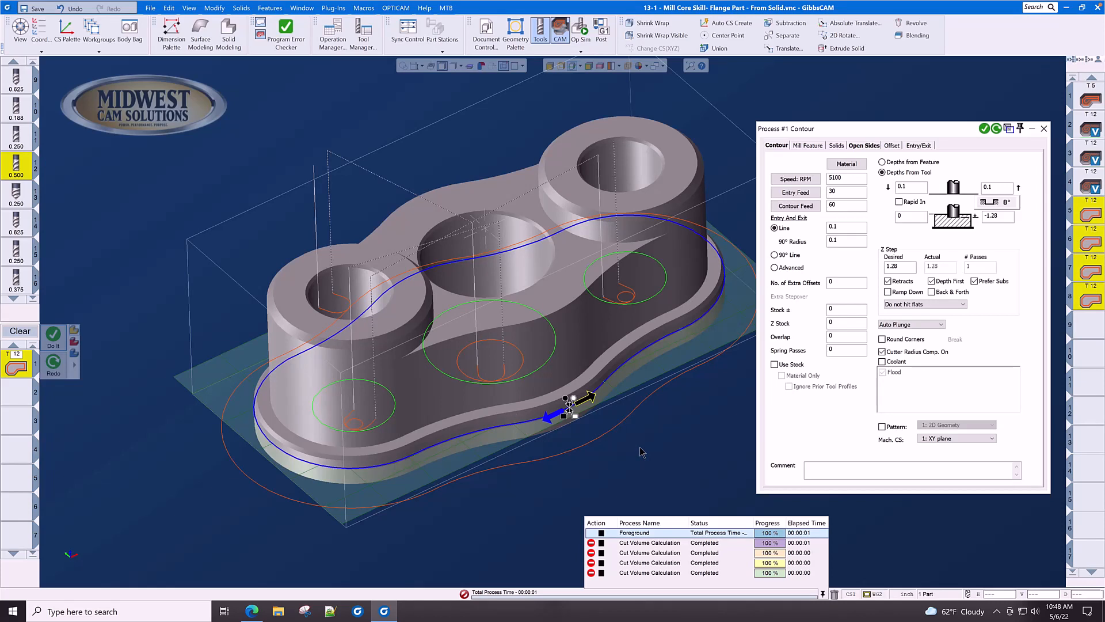
click(996, 128)
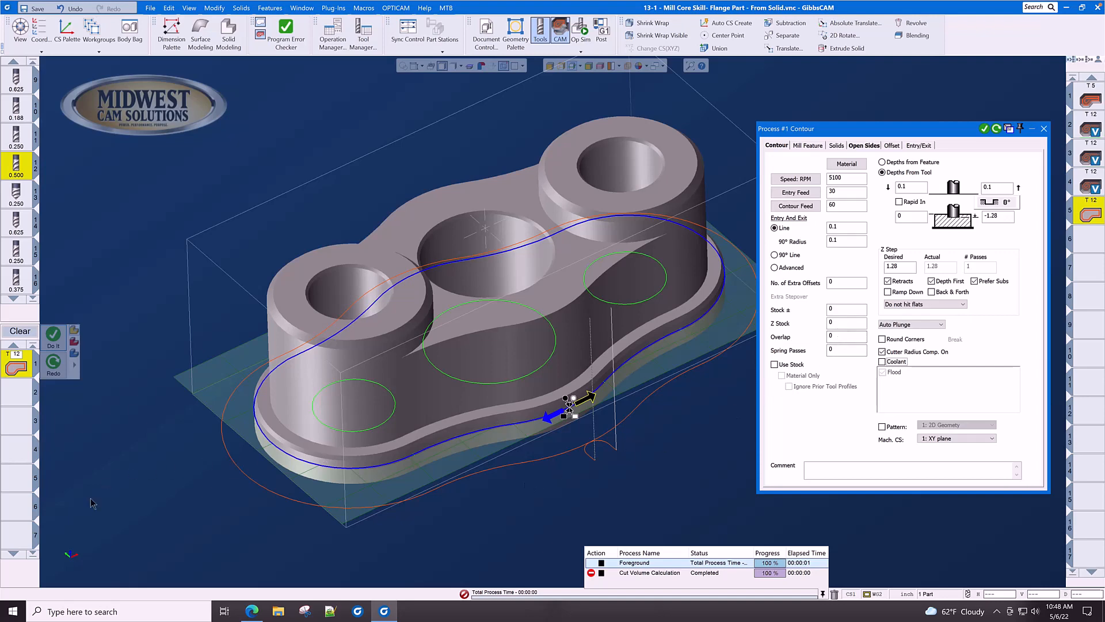
Step: Set the contour's overlap to 0.05 and redo the base flange operation
click(67, 545)
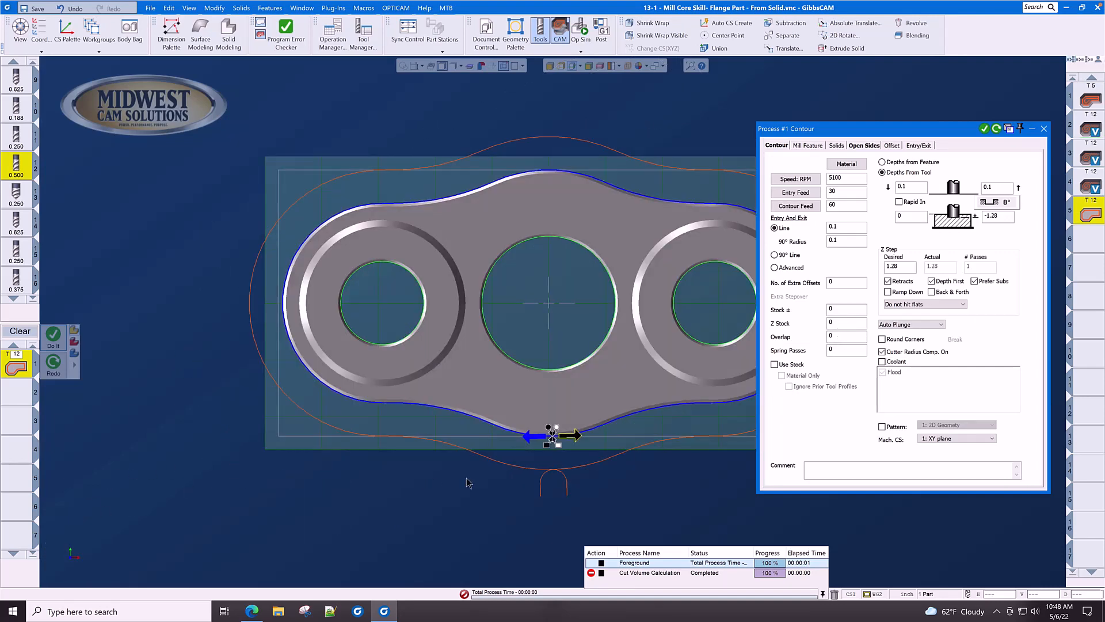
scroll(549, 482, up, 3)
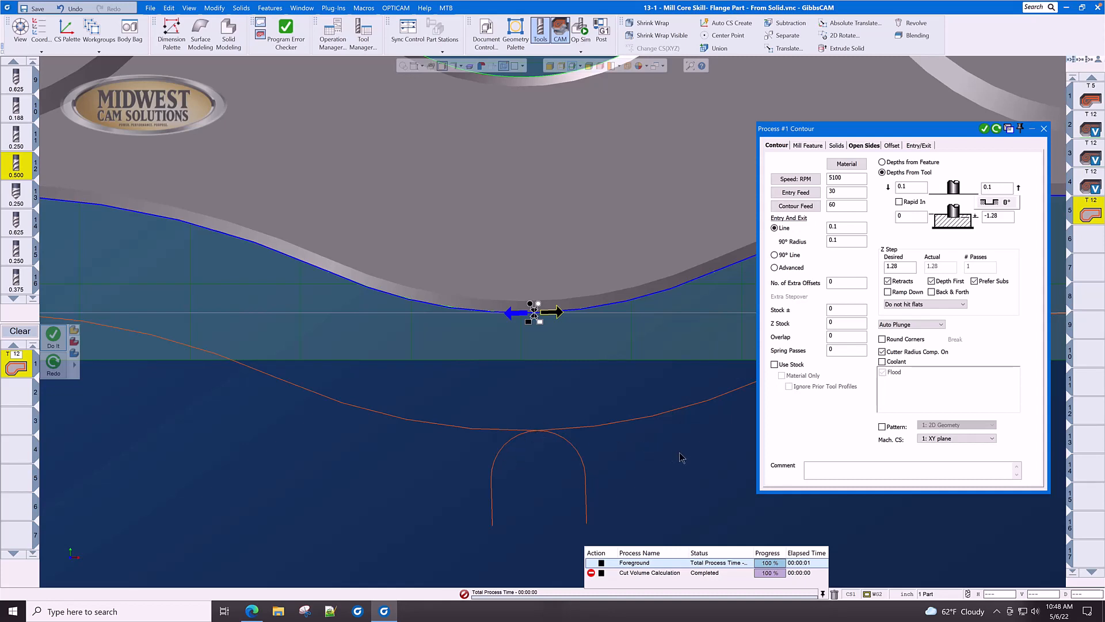
double_click(845, 336)
click(996, 128)
Step: Raise the profiler plane above the base flange and select the upper body's outer outline as the cut shape
mouse_move(73, 555)
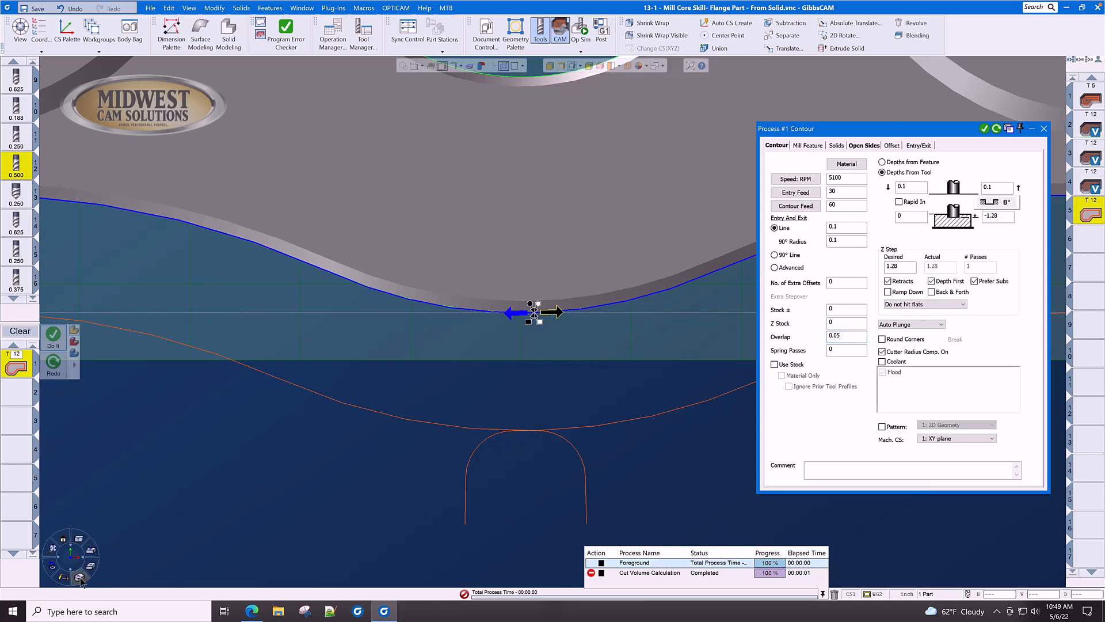
click(80, 578)
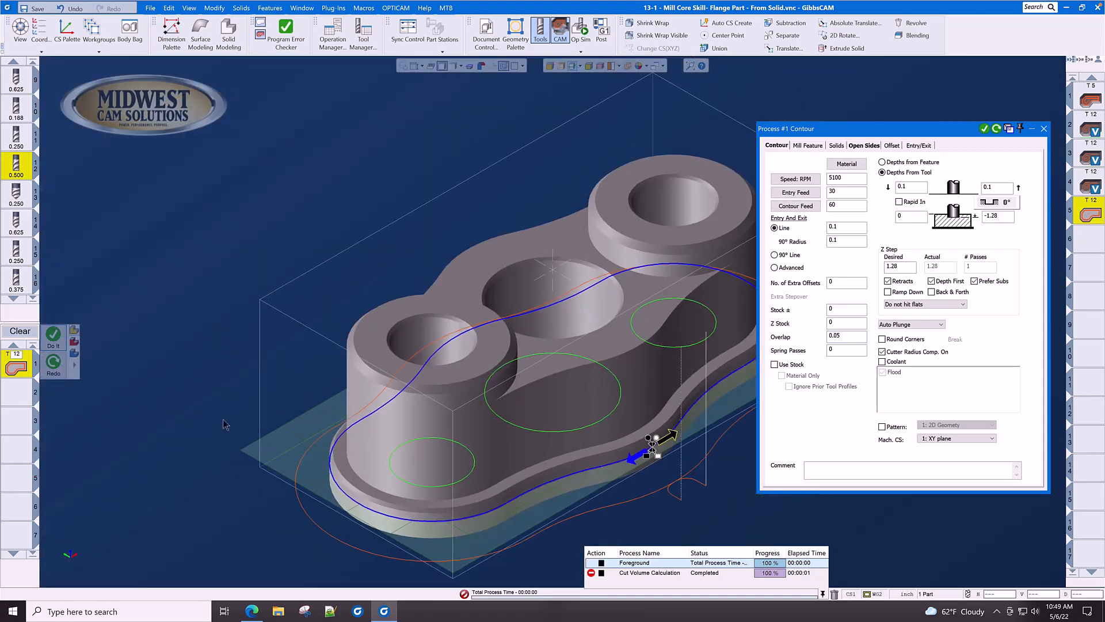
scroll(180, 289, down, 2)
scroll(530, 499, up, 1)
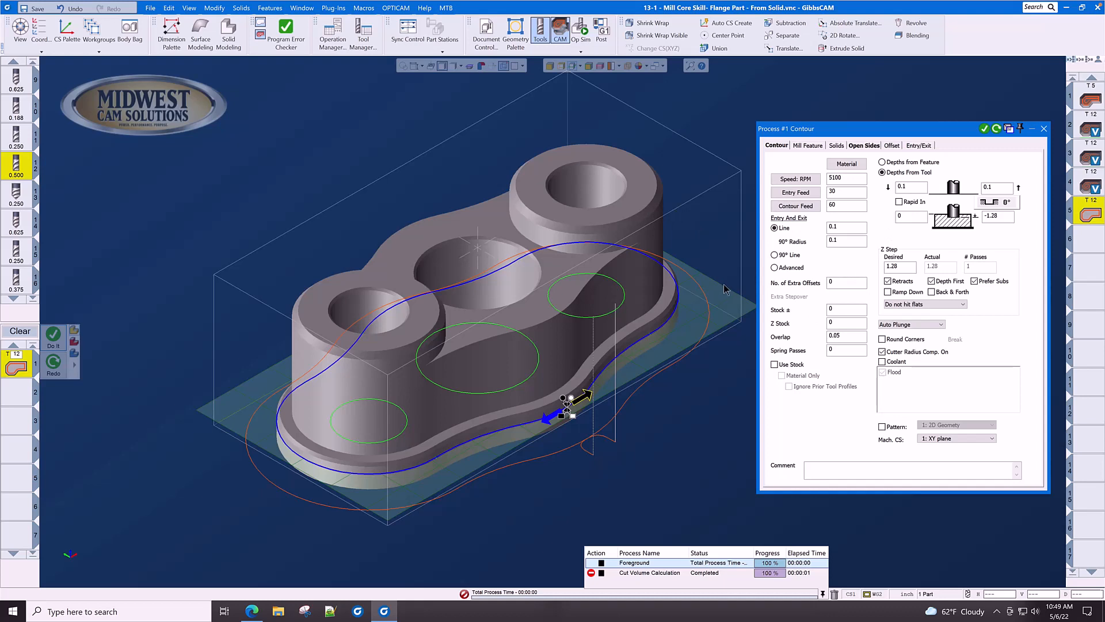
drag(712, 325, 706, 282)
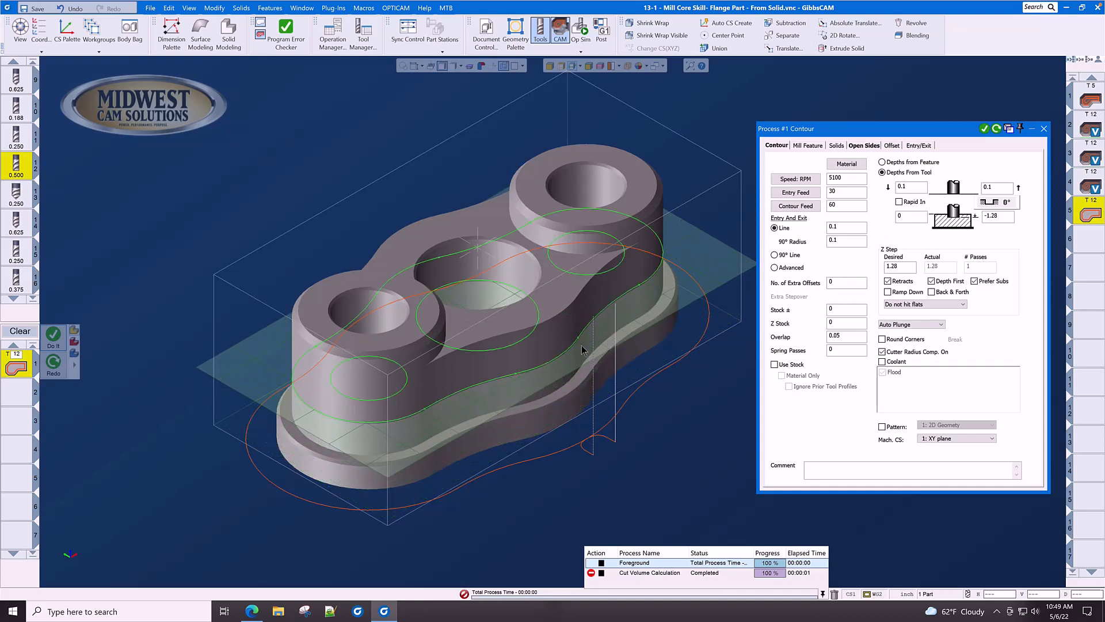
click(552, 363)
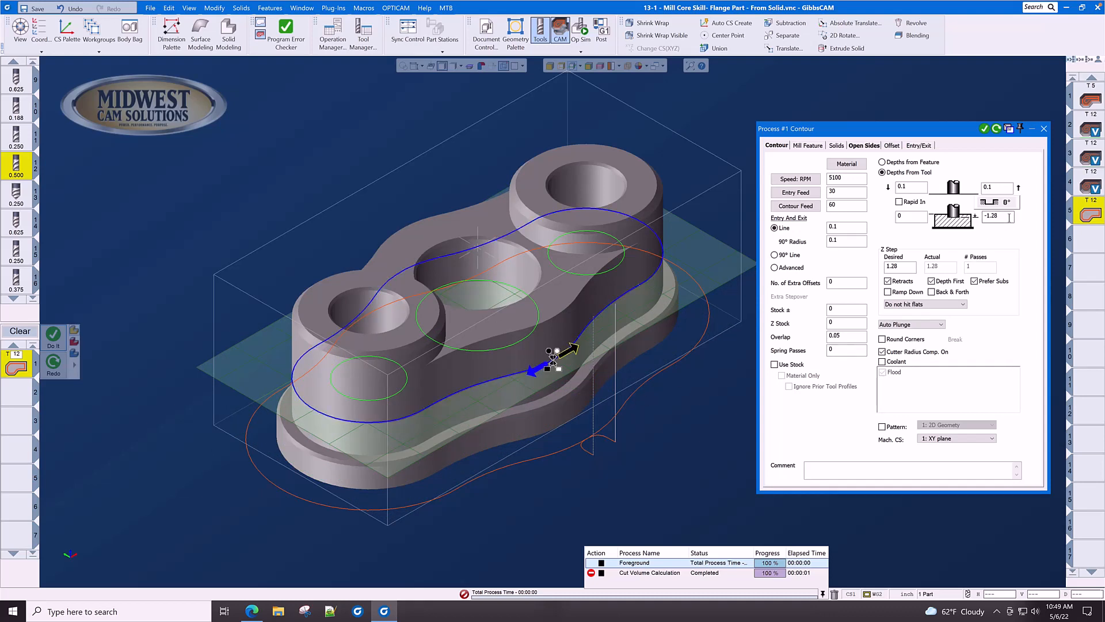
Step: Set the contour's final depth to -1 and create a new operation around the upper body
double_click(1009, 217)
scroll(539, 406, up, 5)
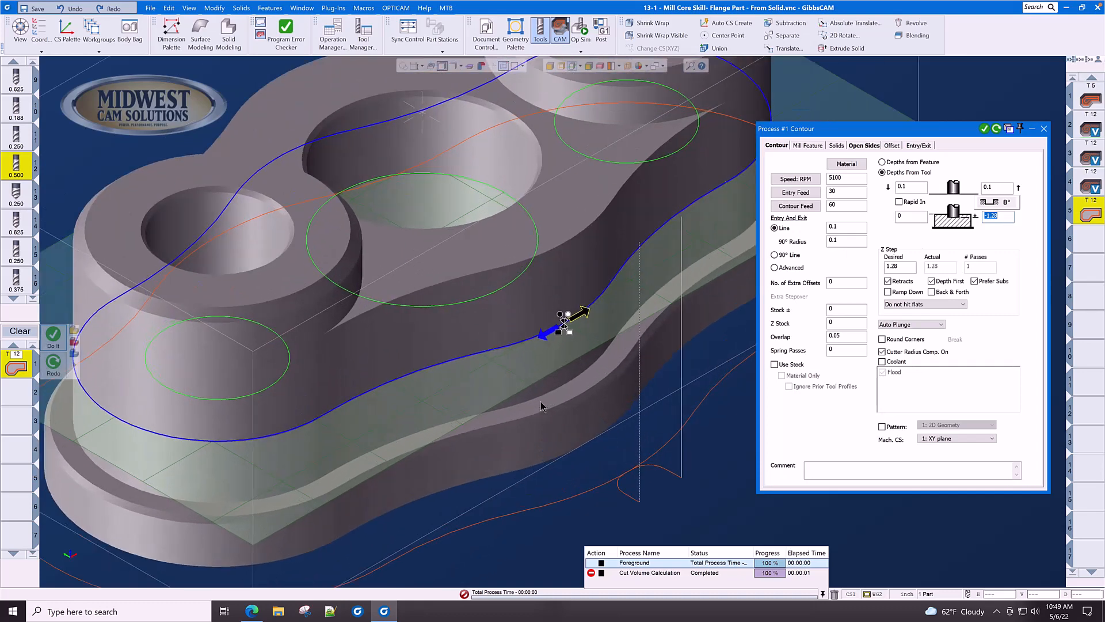
scroll(540, 406, up, 2)
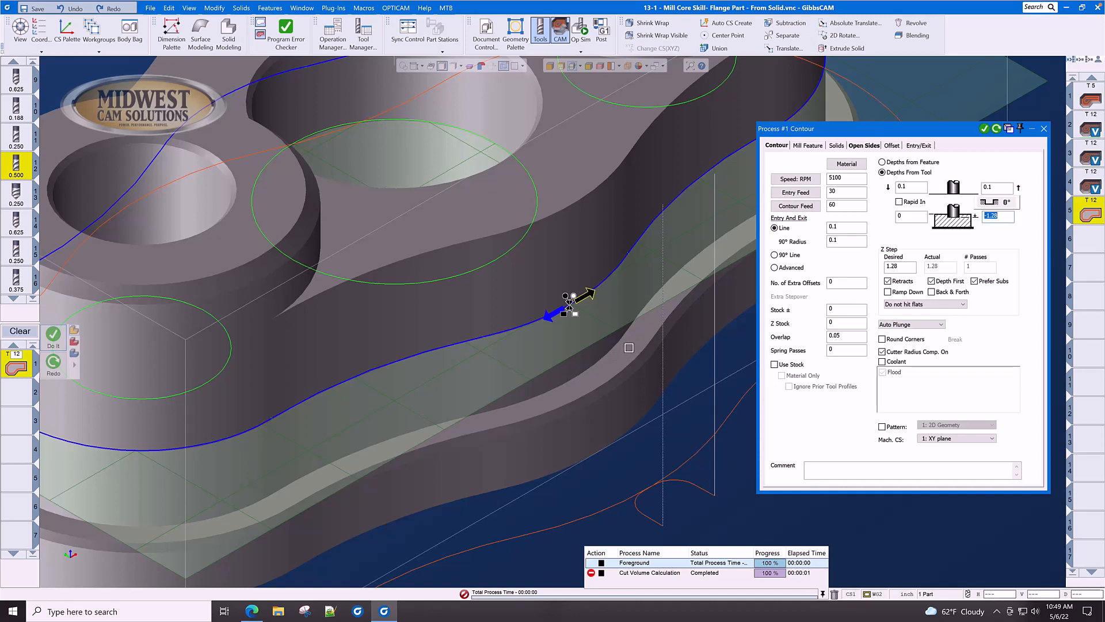
text(-1)
scroll(521, 400, down, 7)
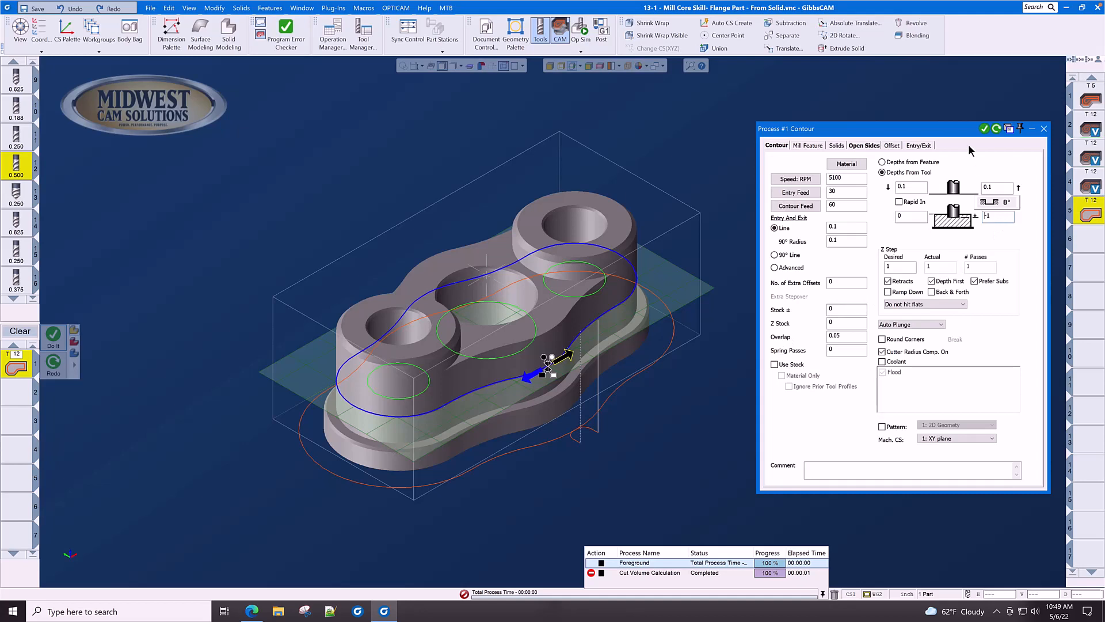
click(983, 129)
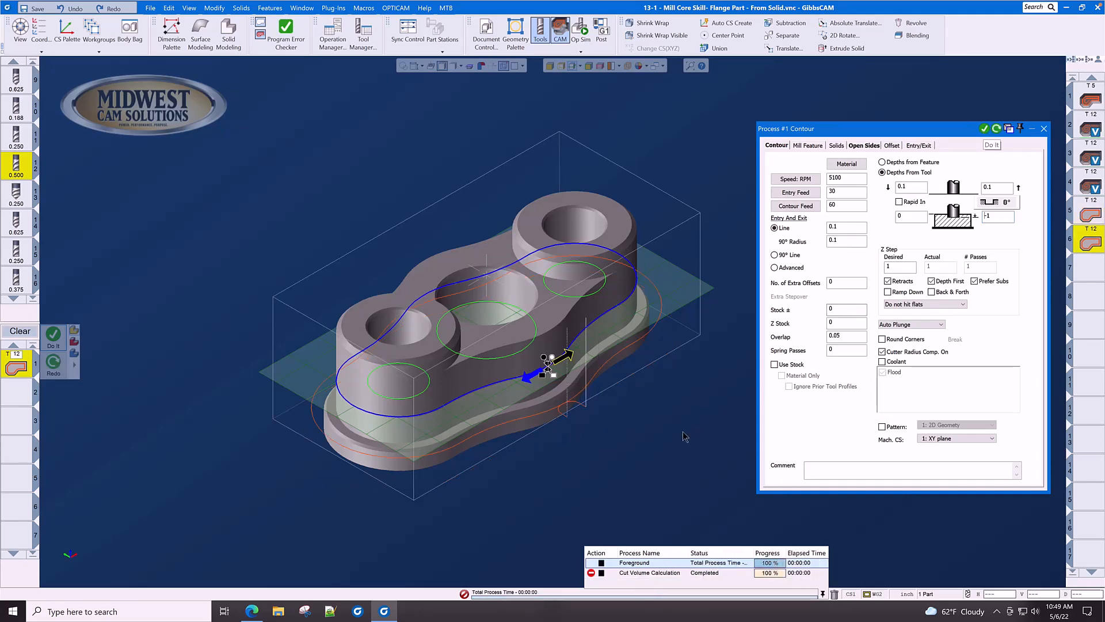
Step: Raise the profiler plane through the two end bosses, select both outer circles, and create contour operations around them
middle_drag(540, 407, 516, 392)
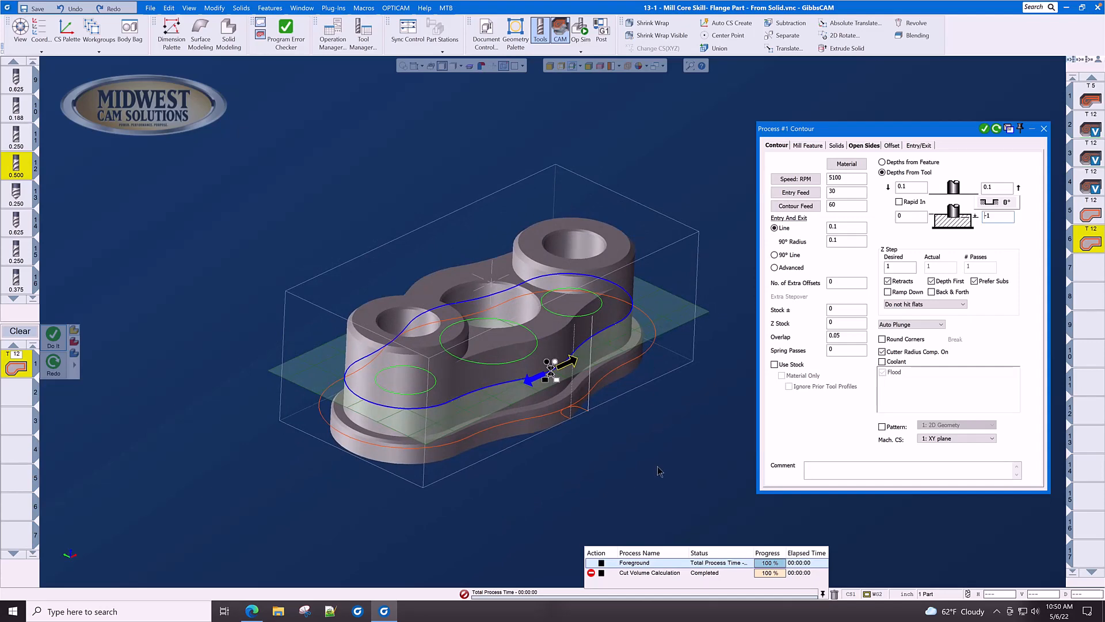
scroll(660, 471, up, 3)
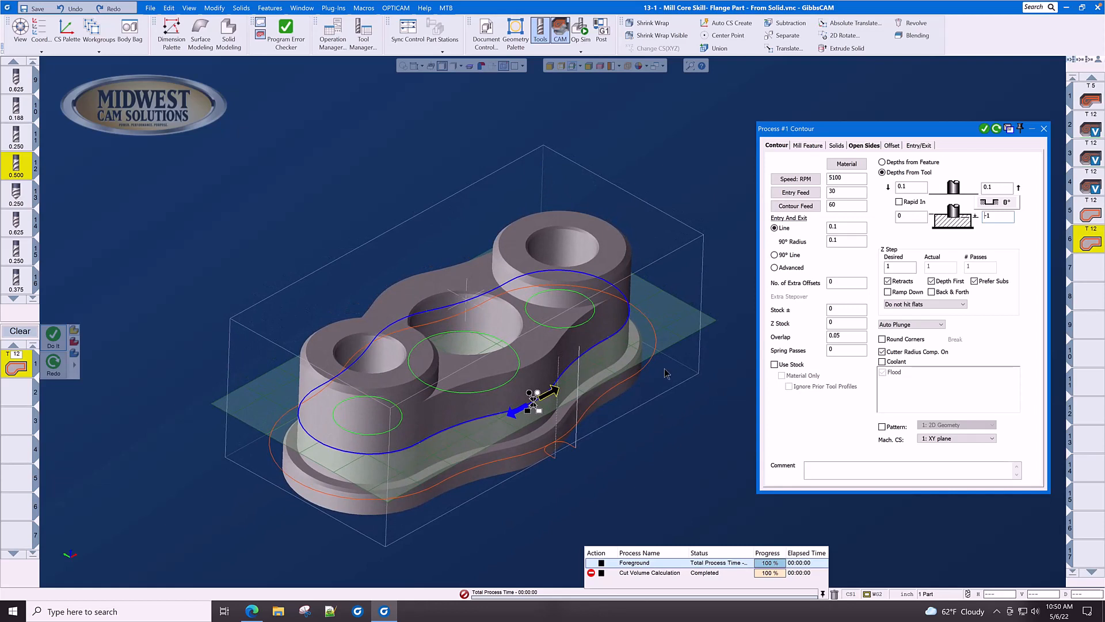
drag(675, 333, 662, 281)
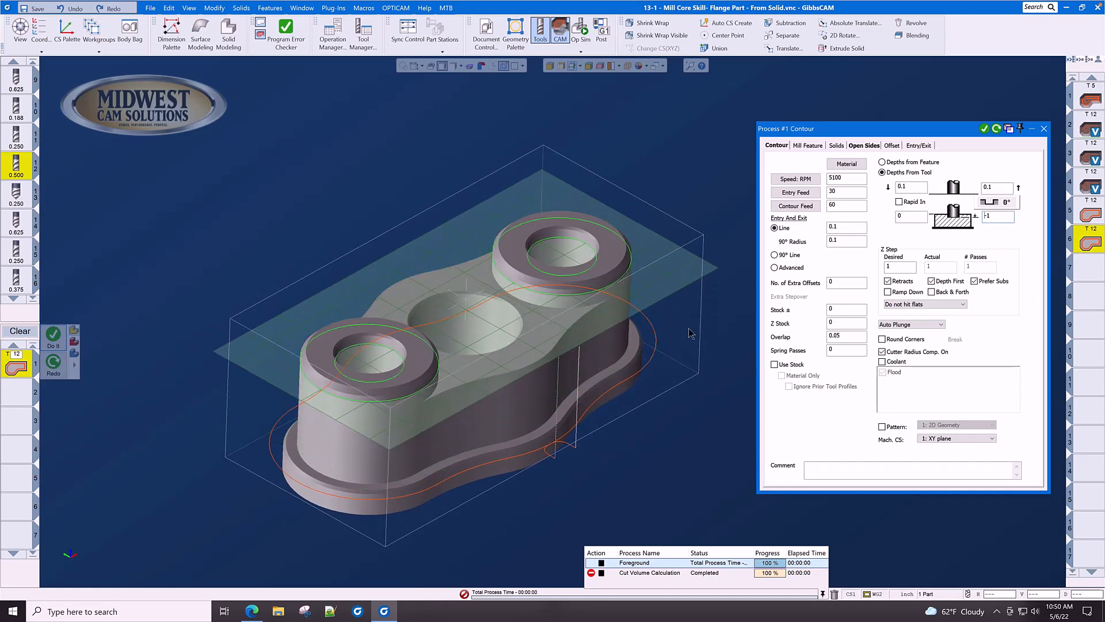
click(614, 287)
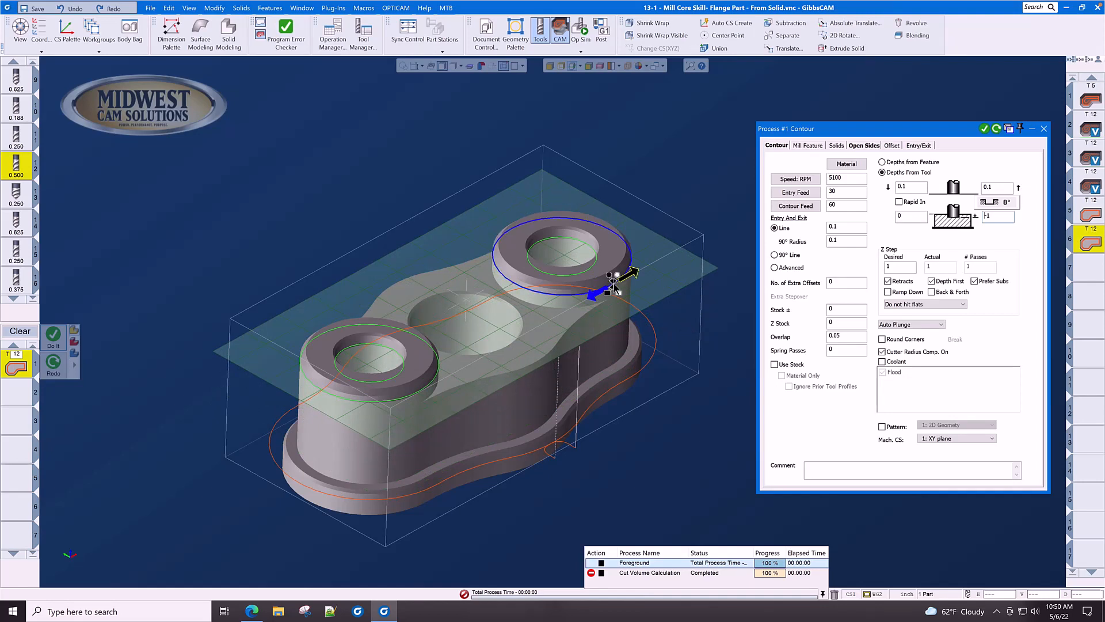
click(418, 396)
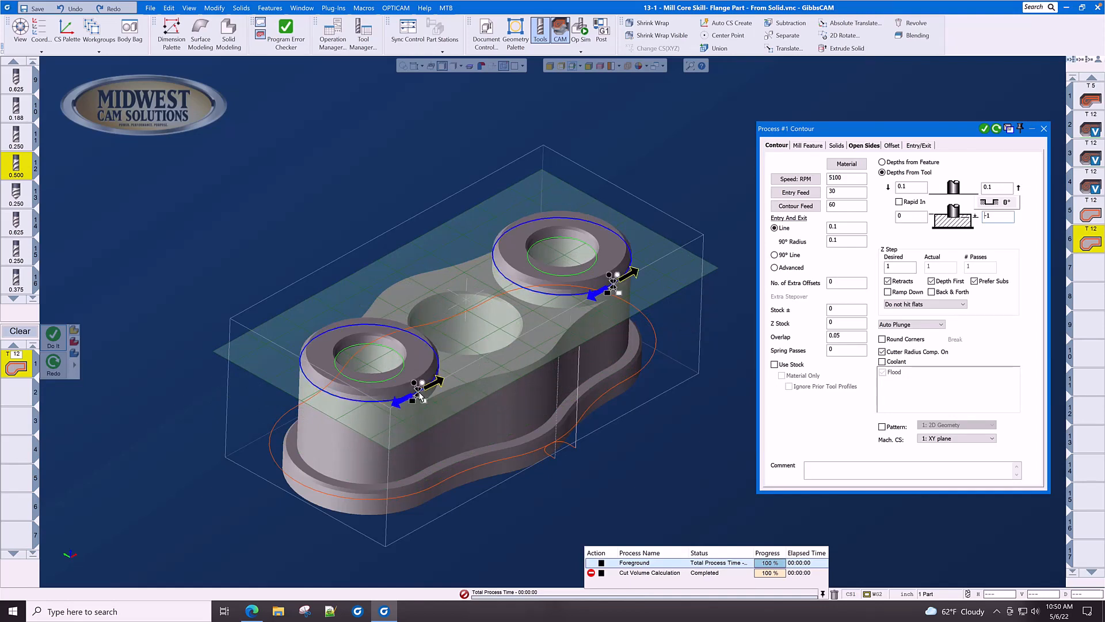
click(985, 129)
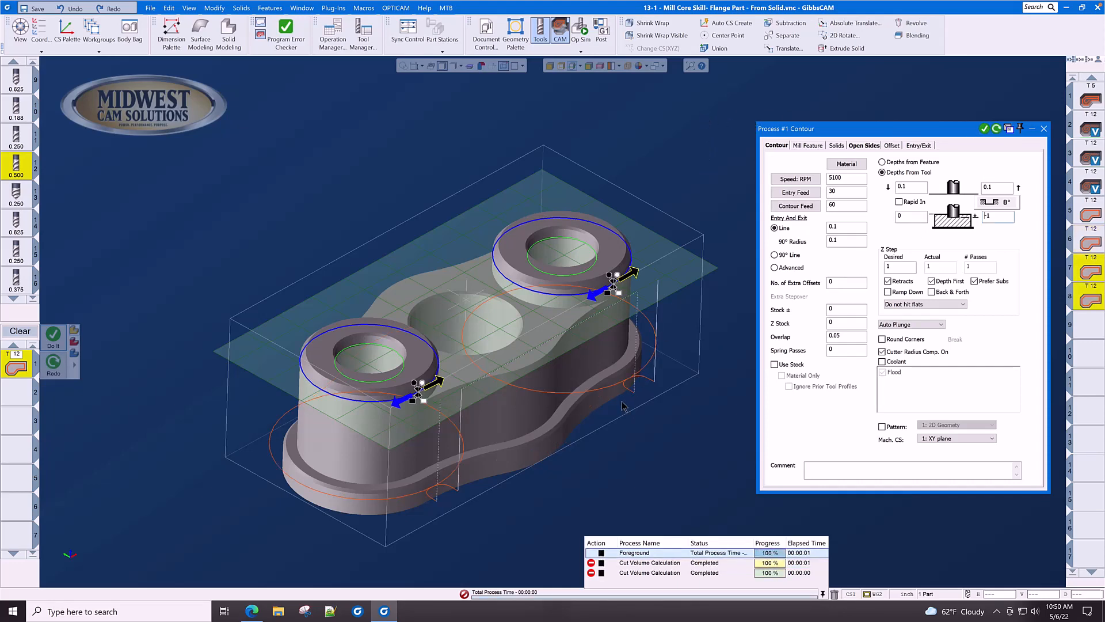
mouse_move(622, 406)
middle_down()
mouse_move(611, 405)
mouse_move(616, 389)
middle_up()
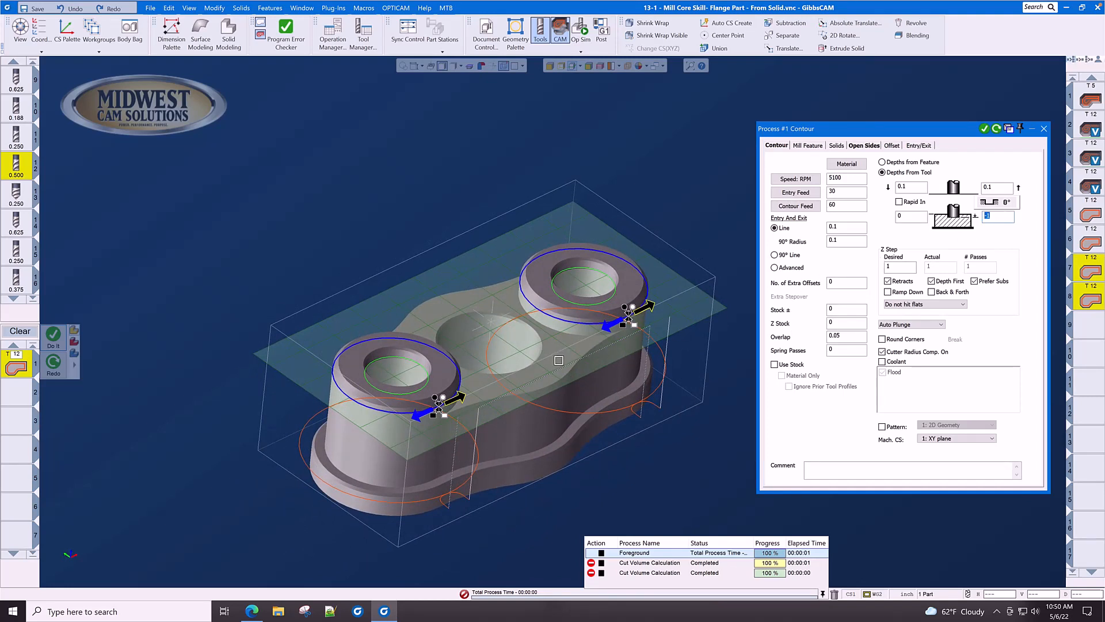
Step: Set the contour's final depth to -0.25 and redo the two end boss operations
text(-0.25)
click(996, 130)
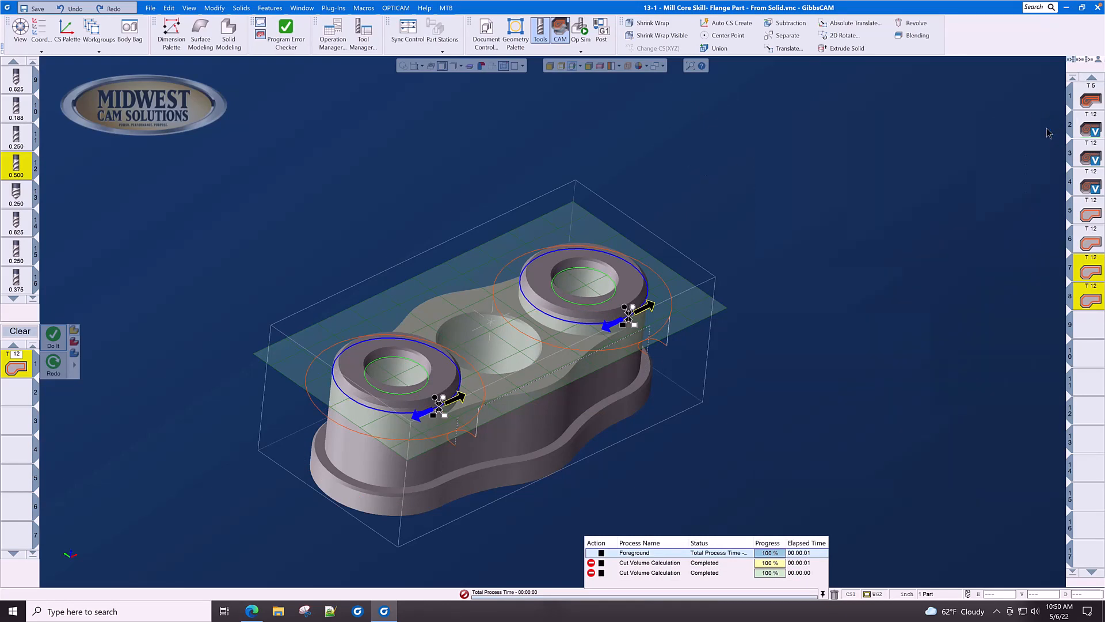
click(1044, 128)
Step: Simulate the machining operations through the end boss contours and close the simulation
click(581, 29)
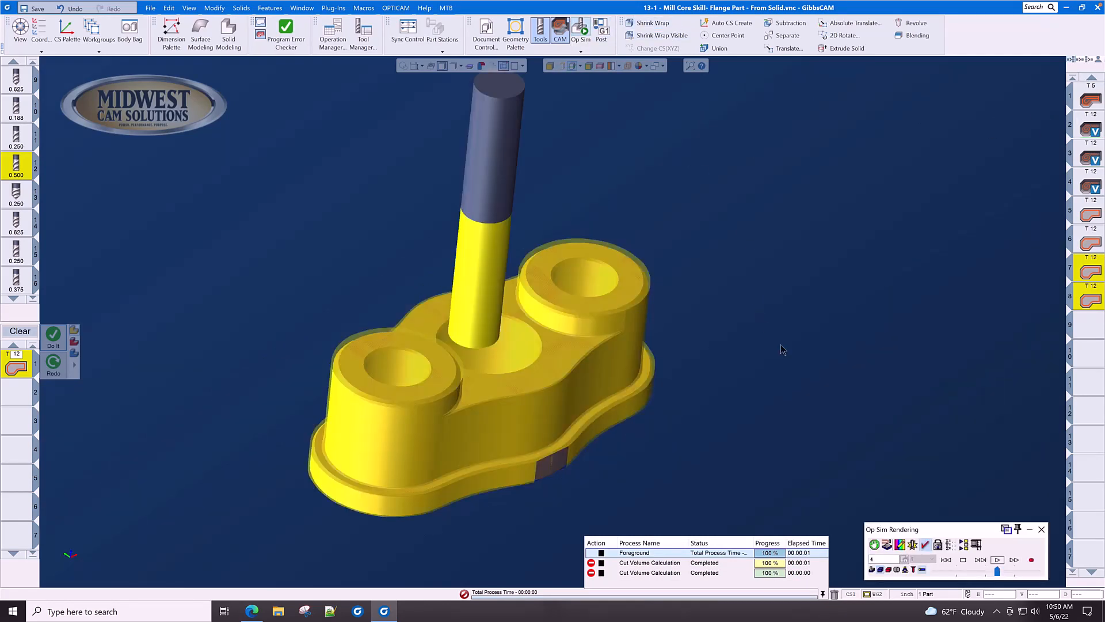
click(997, 559)
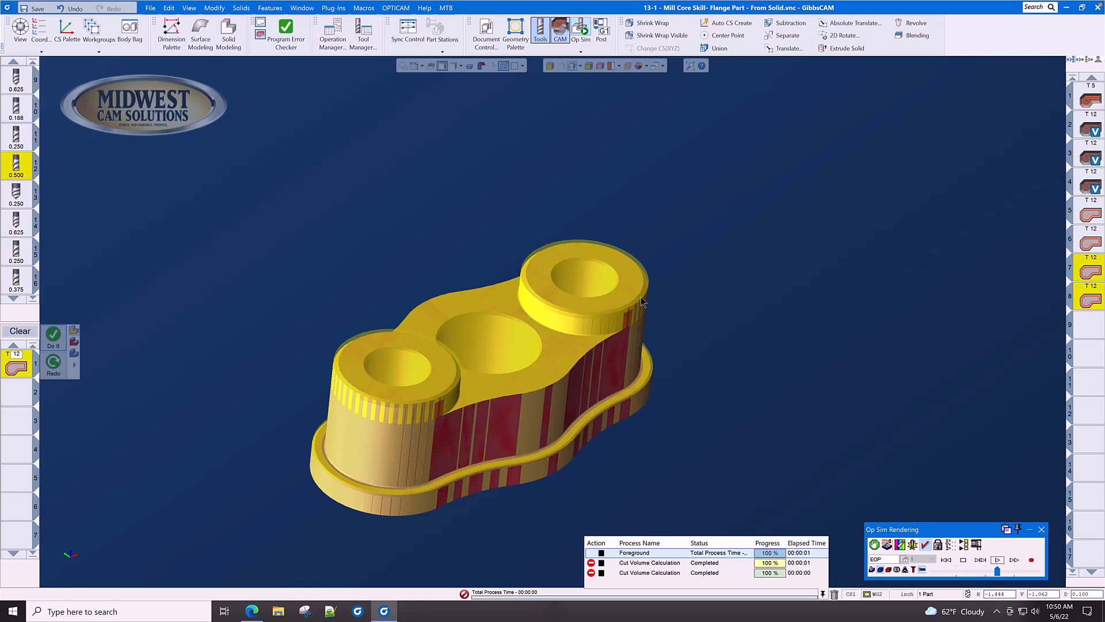
click(1041, 529)
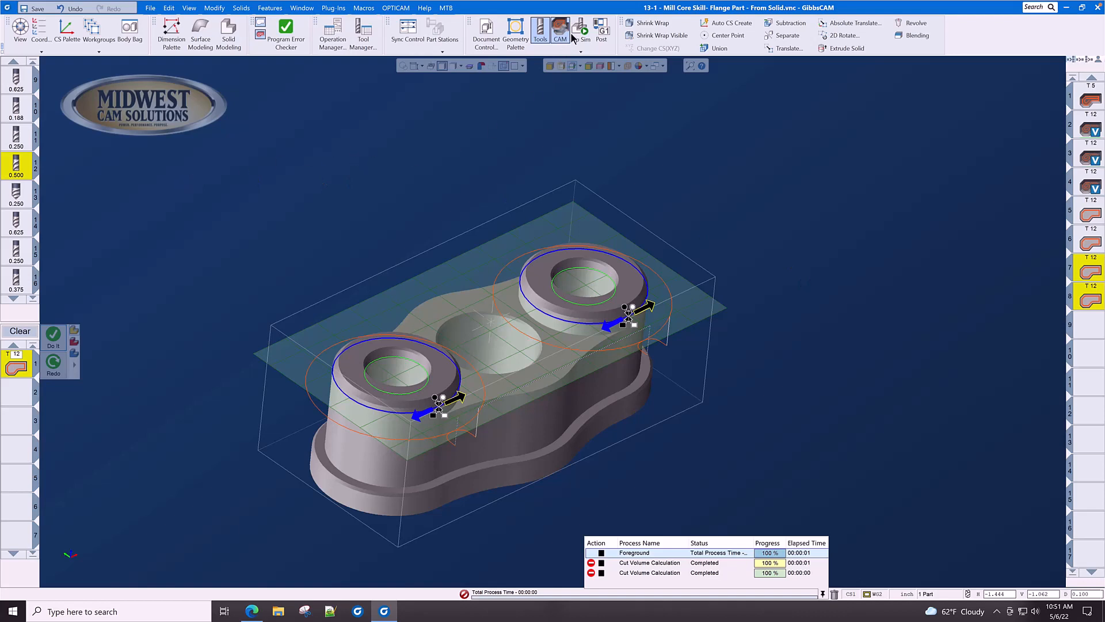
Step: Deselect the boss circles, rerun the machining simulation and inspect the finished walls from a rotated view
mouse_move(31, 196)
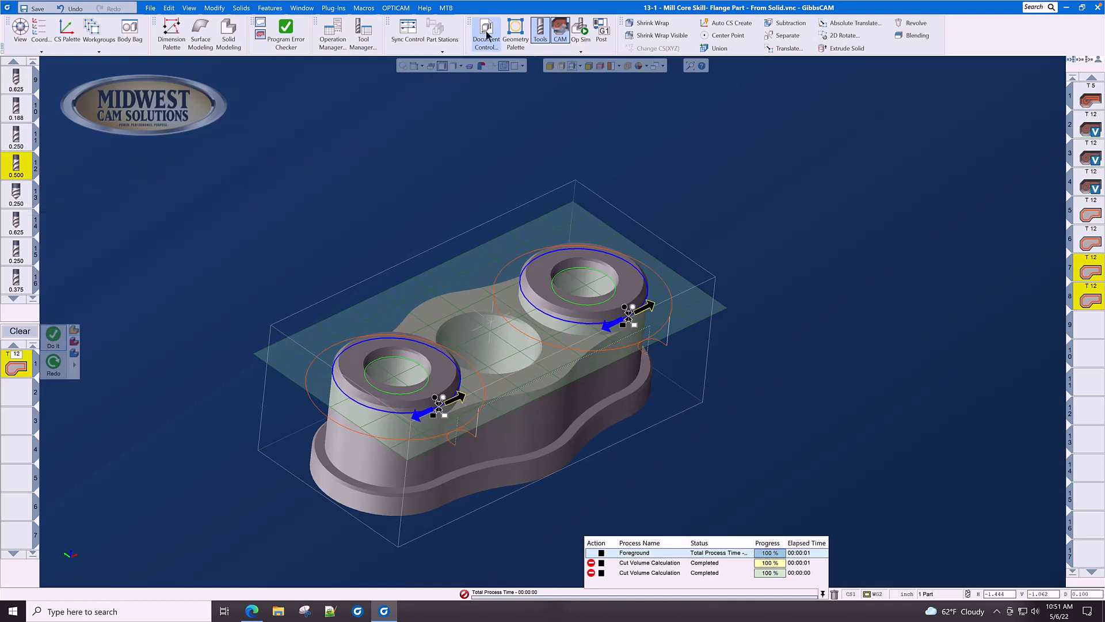
click(536, 403)
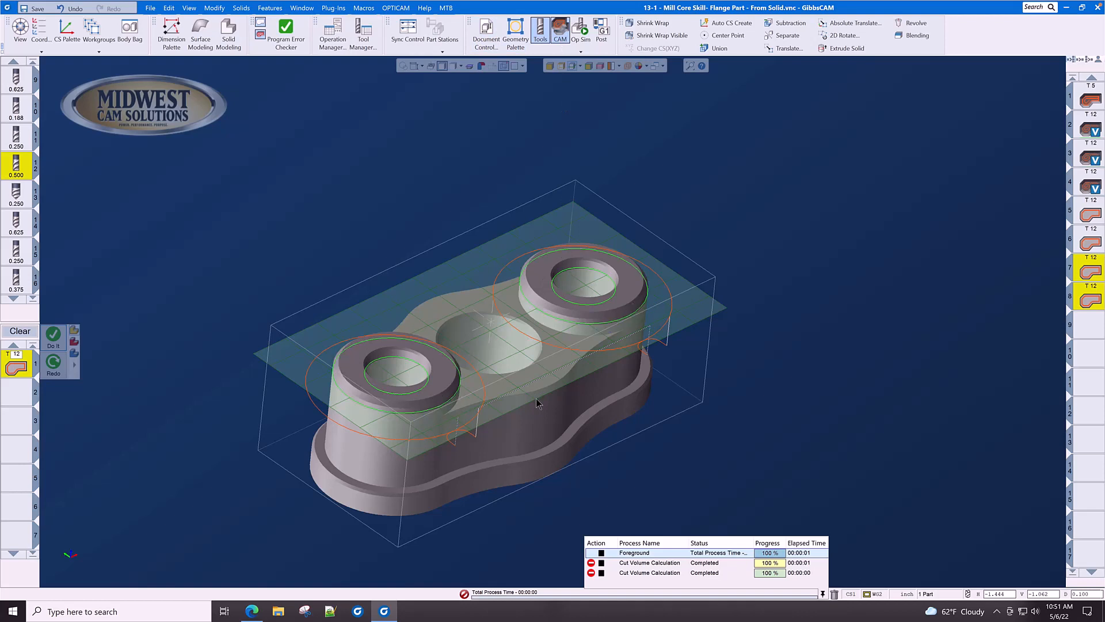
click(583, 27)
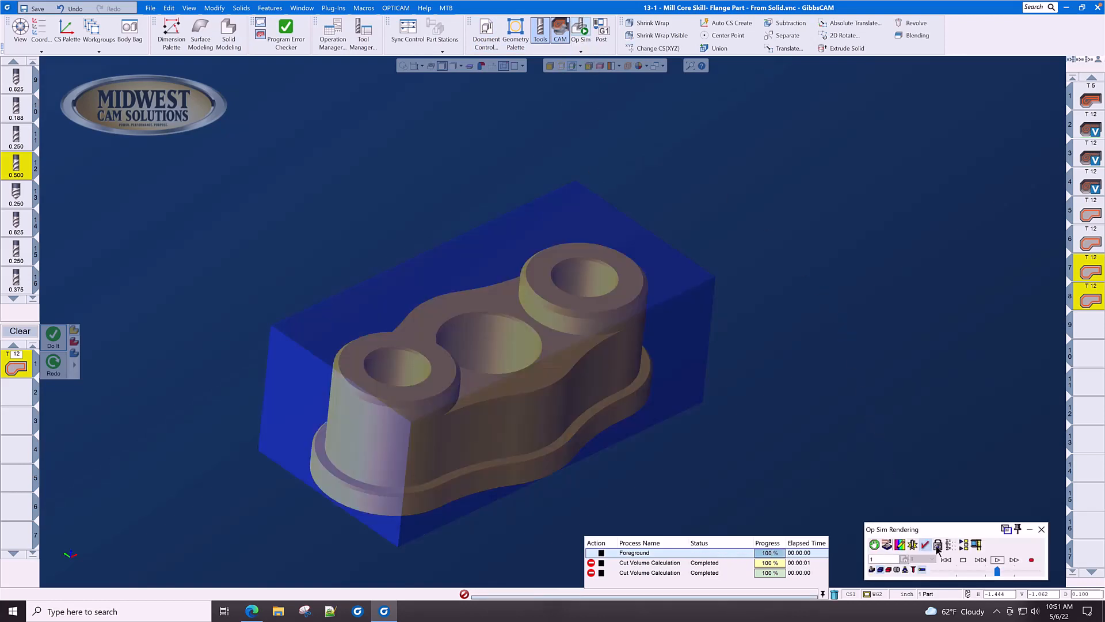
click(986, 559)
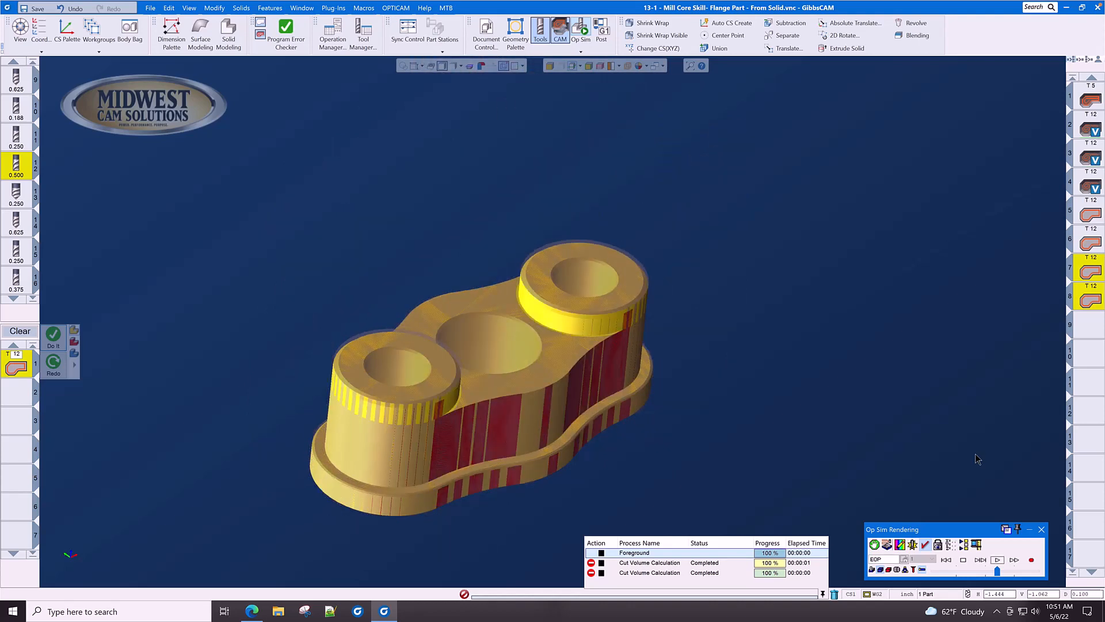
middle_drag(586, 426, 644, 421)
scroll(644, 421, up, 2)
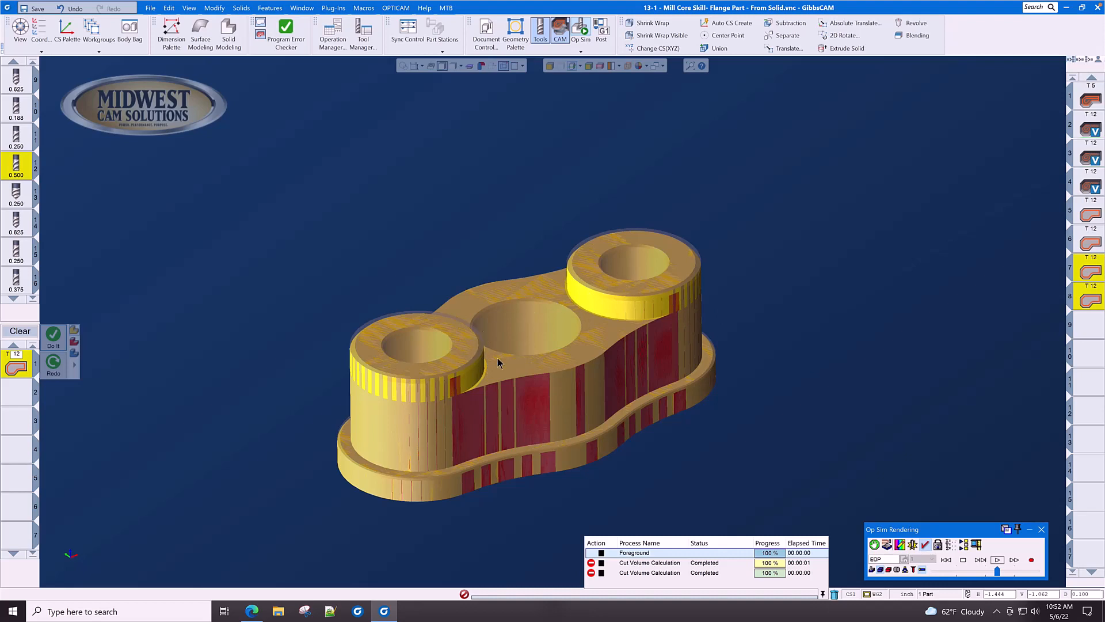
click(1041, 530)
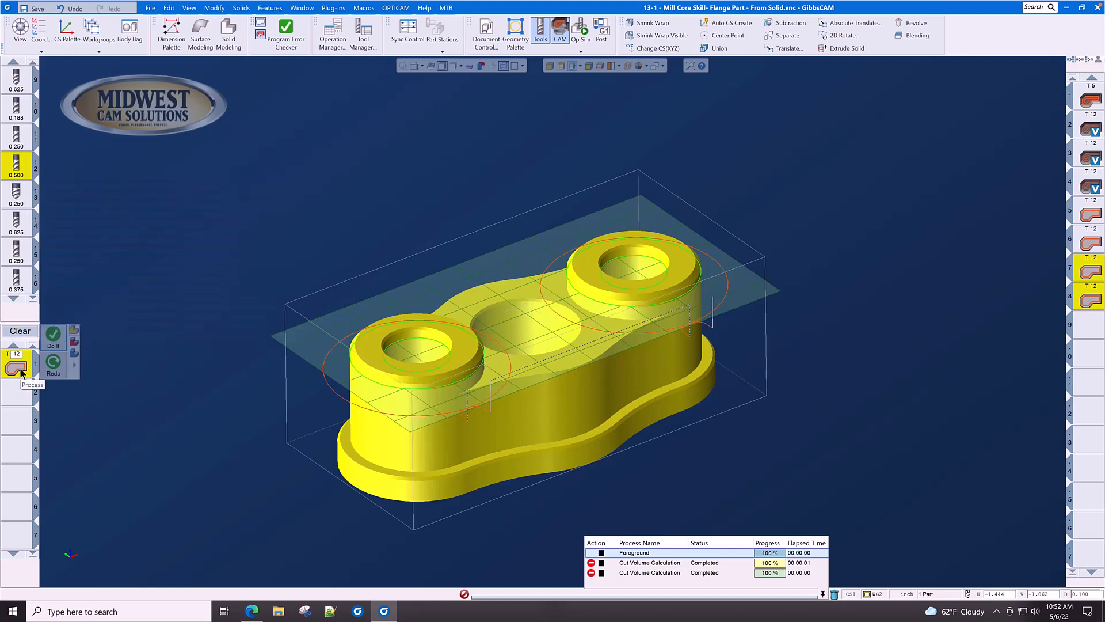
Step: Examine the tip shape and angle of the 0.375 countersink, tool 4, in its tool definition
mouse_move(16, 197)
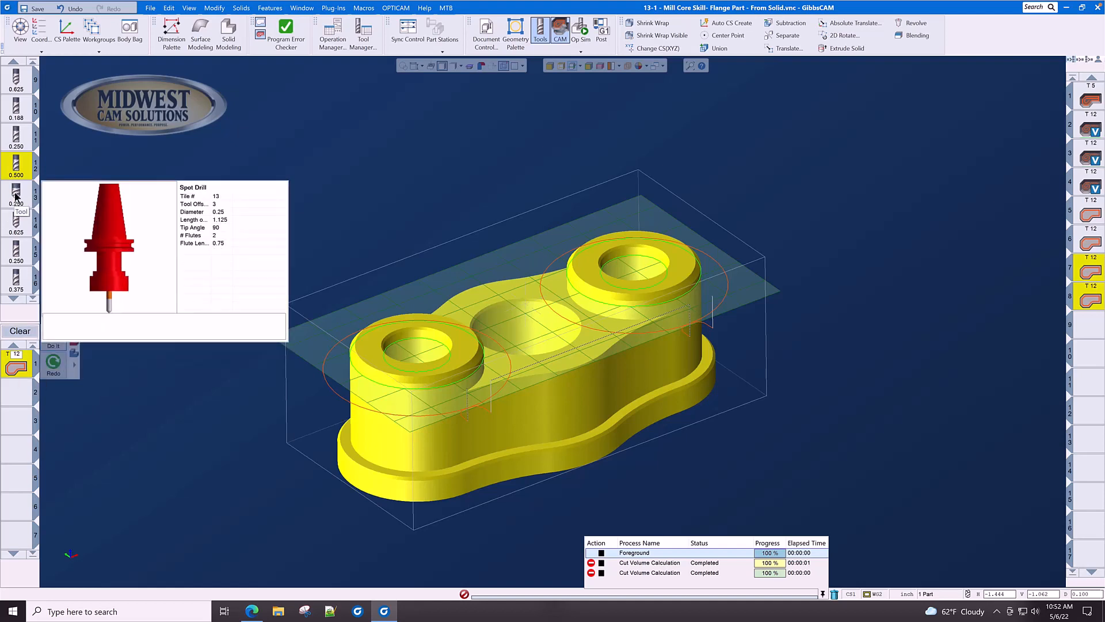
scroll(17, 190, up, 3)
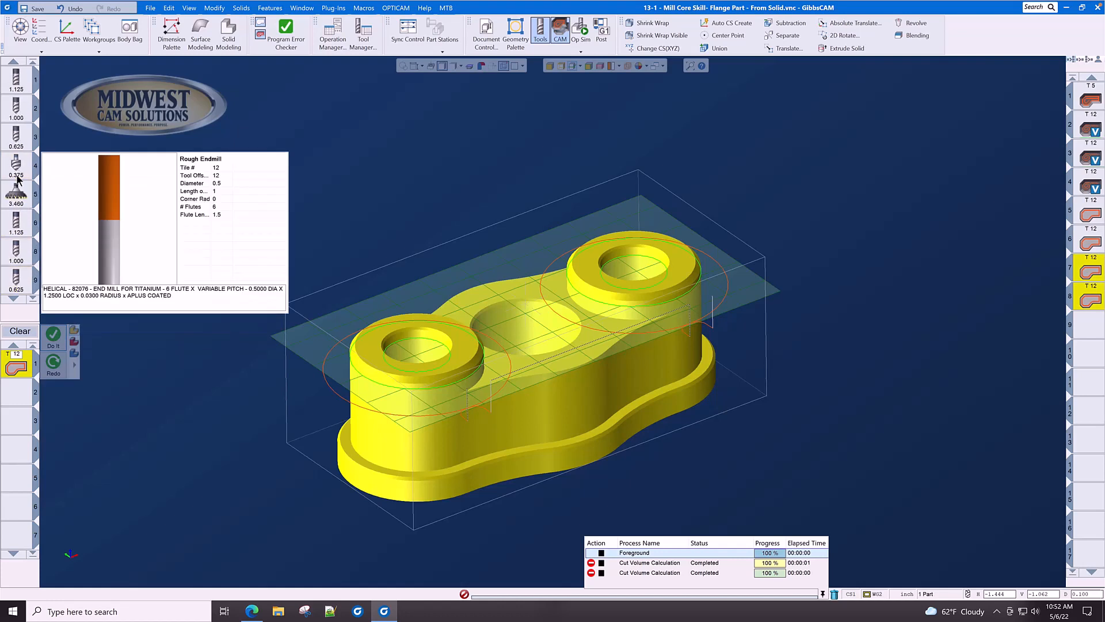
double_click(16, 167)
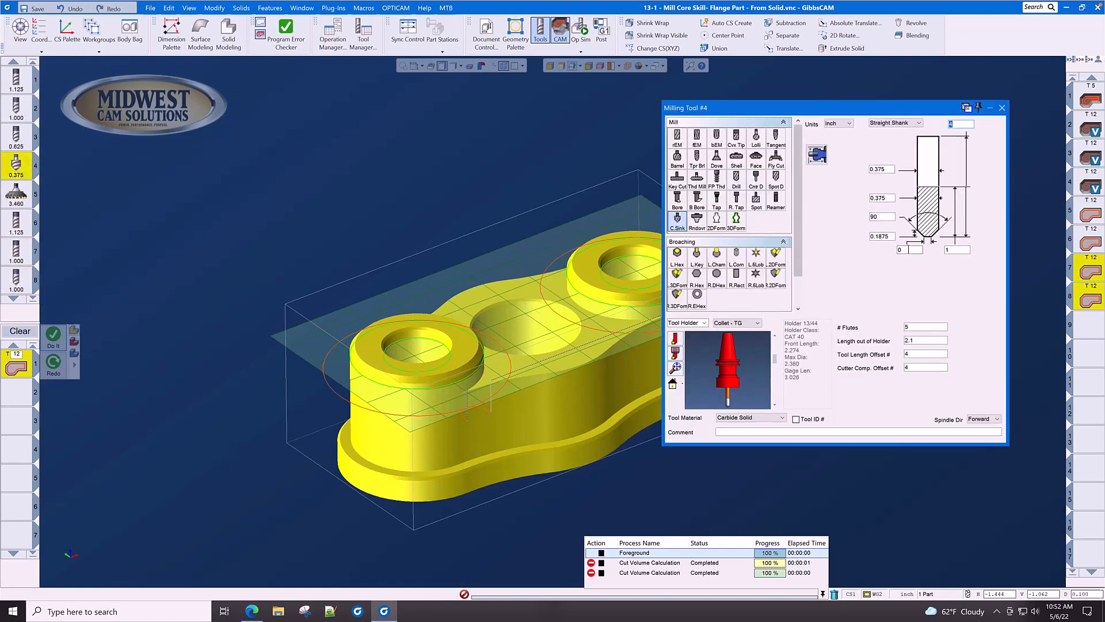
key(Tab)
scroll(728, 404, up, 2)
scroll(728, 415, up, 3)
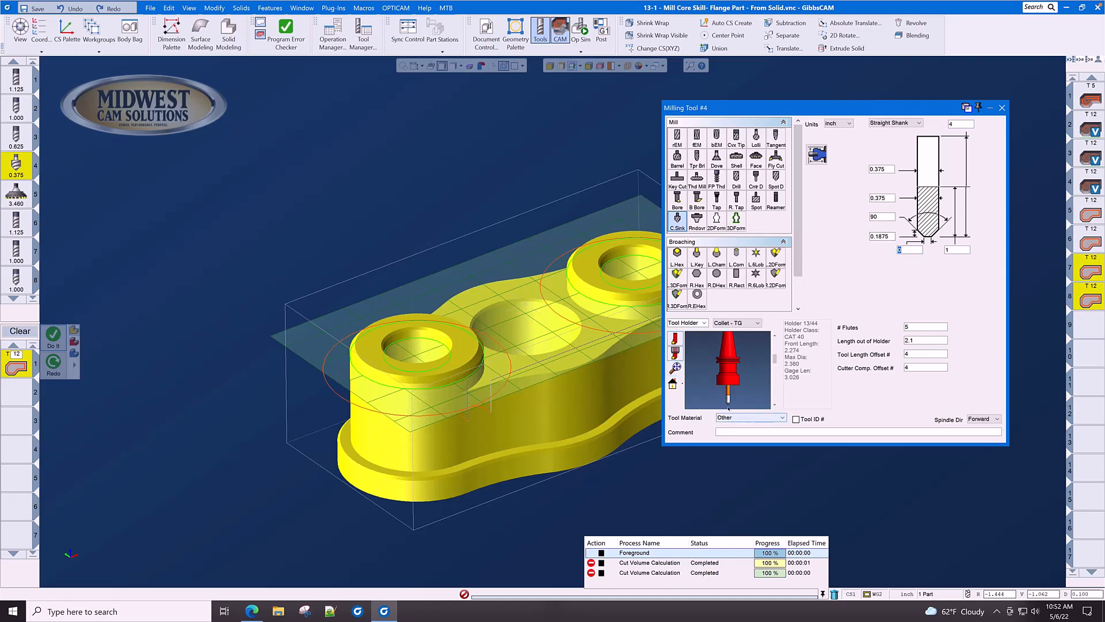
scroll(728, 404, up, 6)
scroll(728, 403, up, 4)
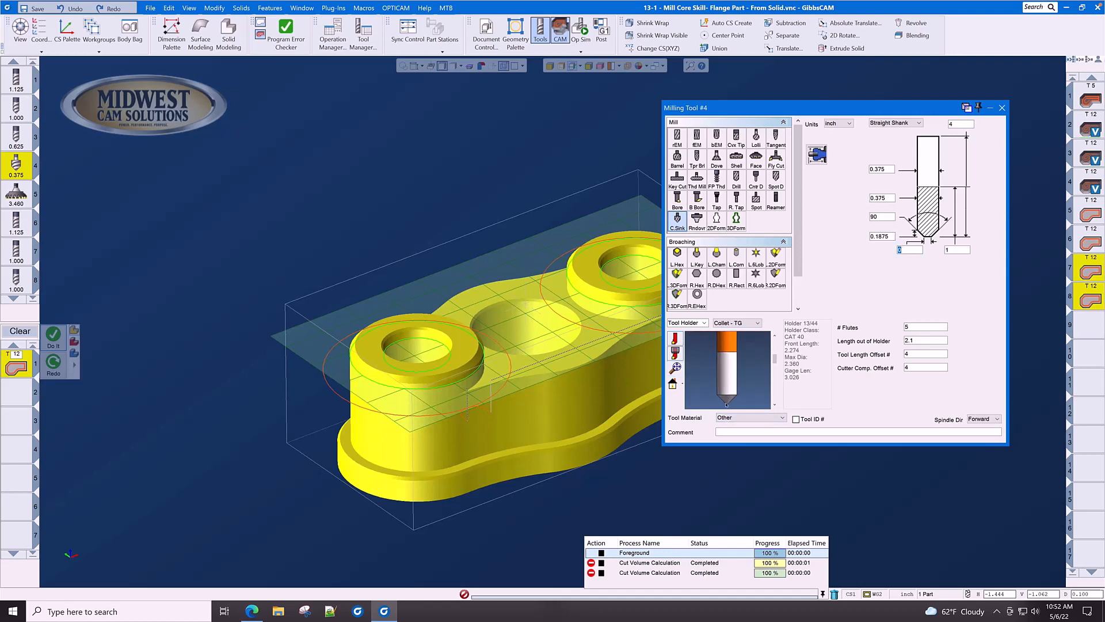
scroll(727, 405, up, 2)
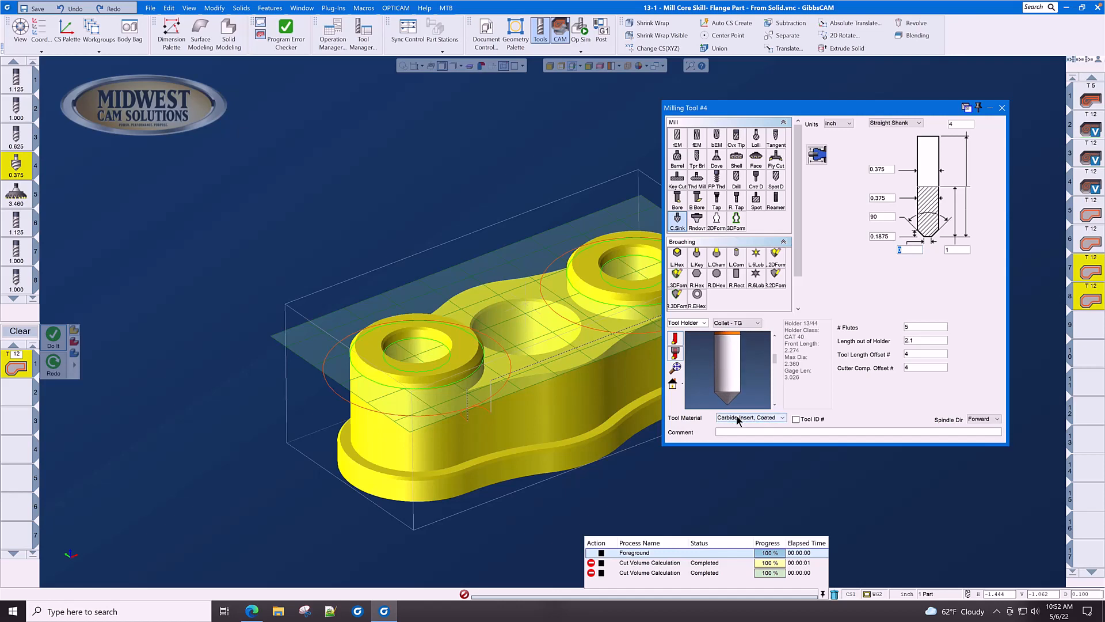
scroll(736, 416, down, 1)
click(888, 216)
double_click(888, 216)
click(1002, 108)
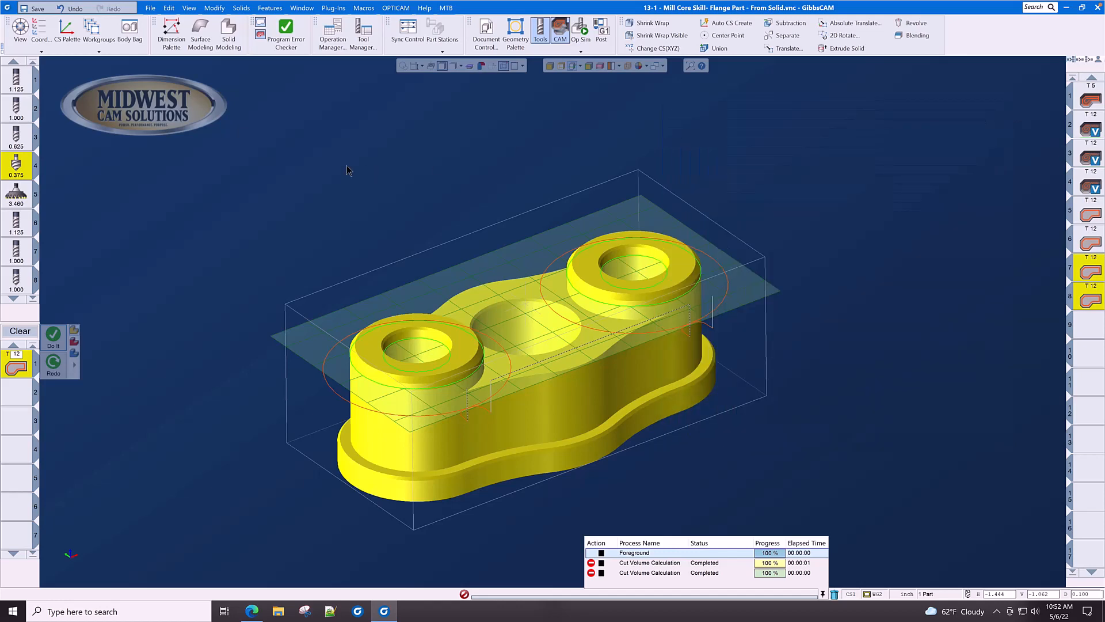
Step: Deselect the solid and assign the 0.375 countersink, tool 4, to the contour process
click(406, 181)
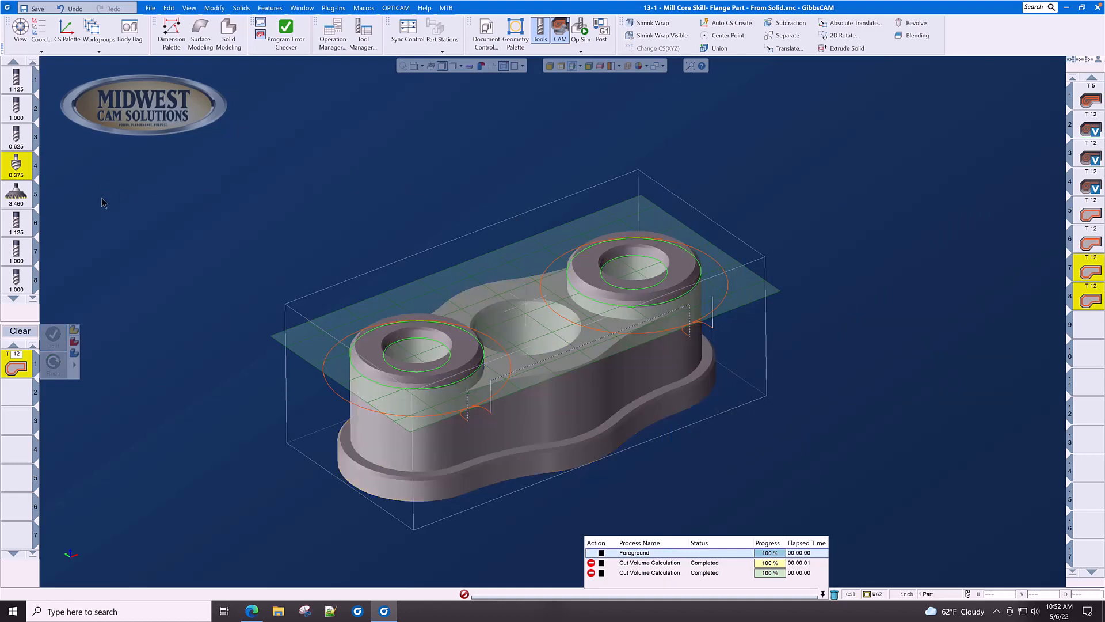
drag(34, 171, 18, 366)
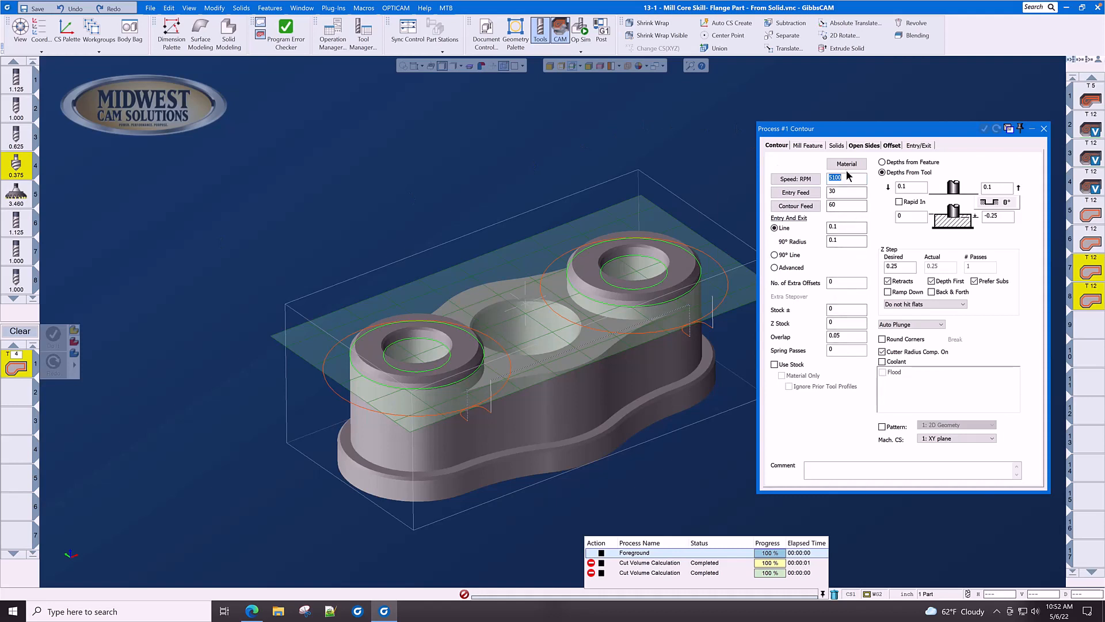
Step: Check the chamfer height on the flange drawing and set the contour's final depth to -0.05
click(1000, 217)
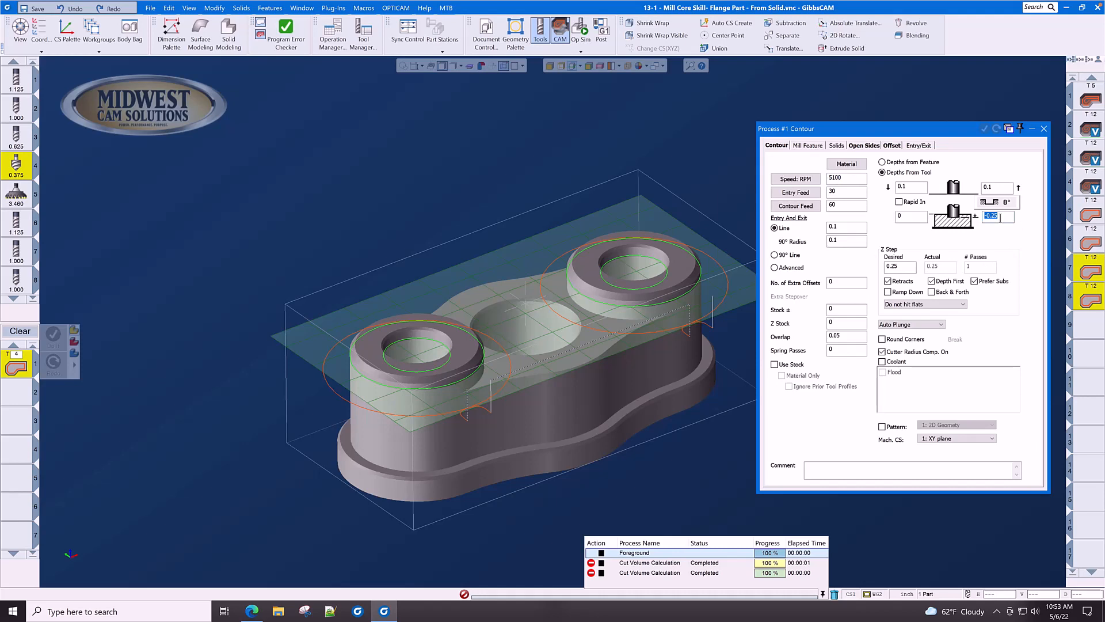
mouse_move(31, 167)
key(alt+Tab)
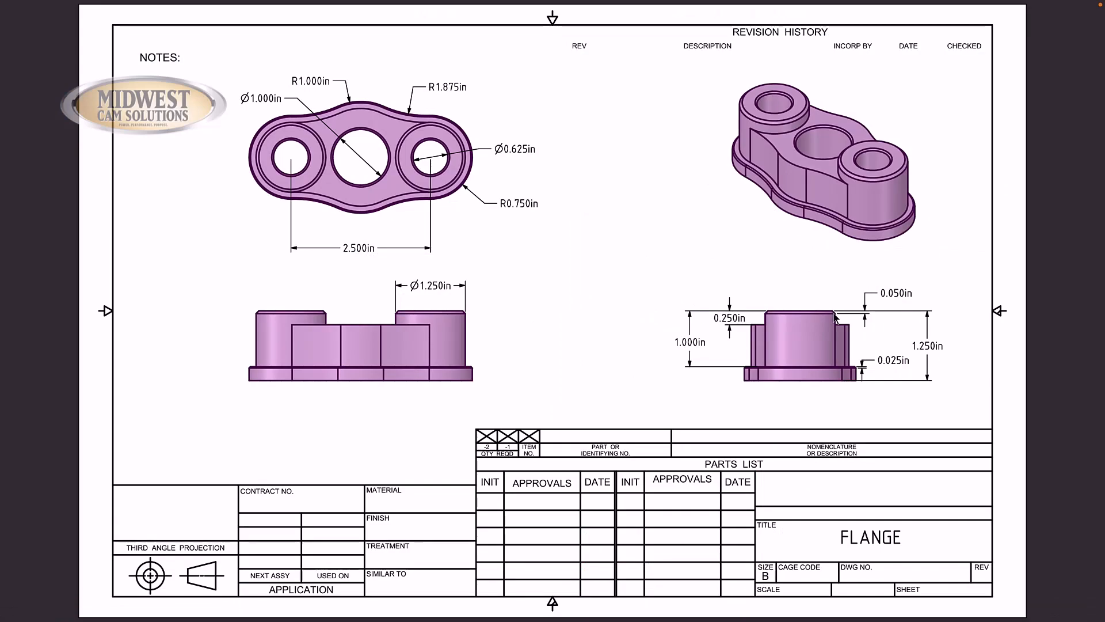
key(alt+Tab)
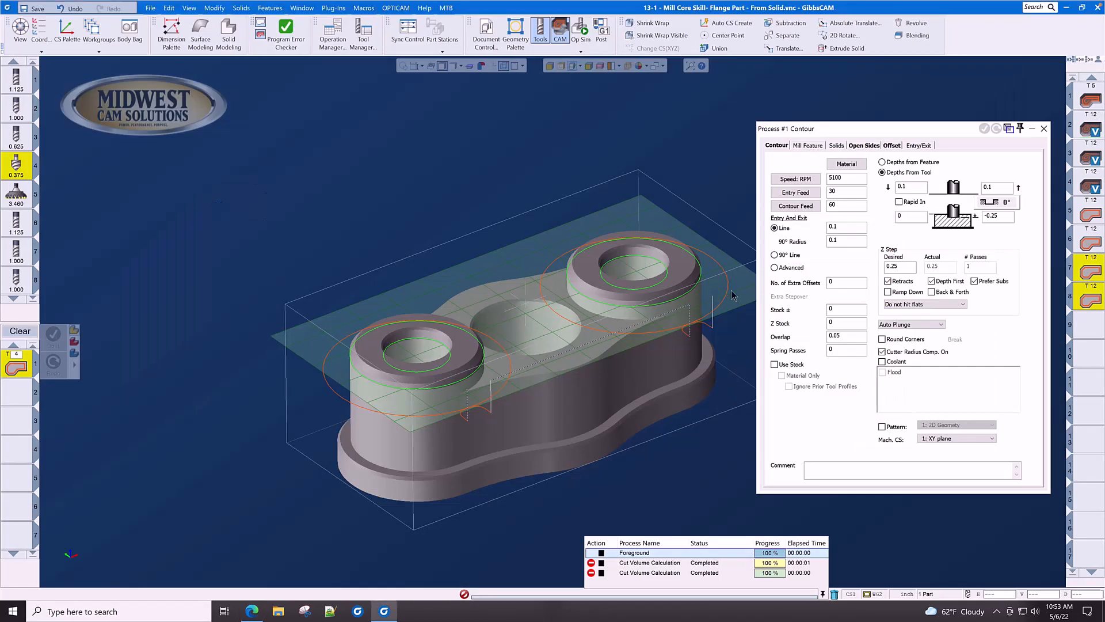
double_click(1001, 216)
text(-)
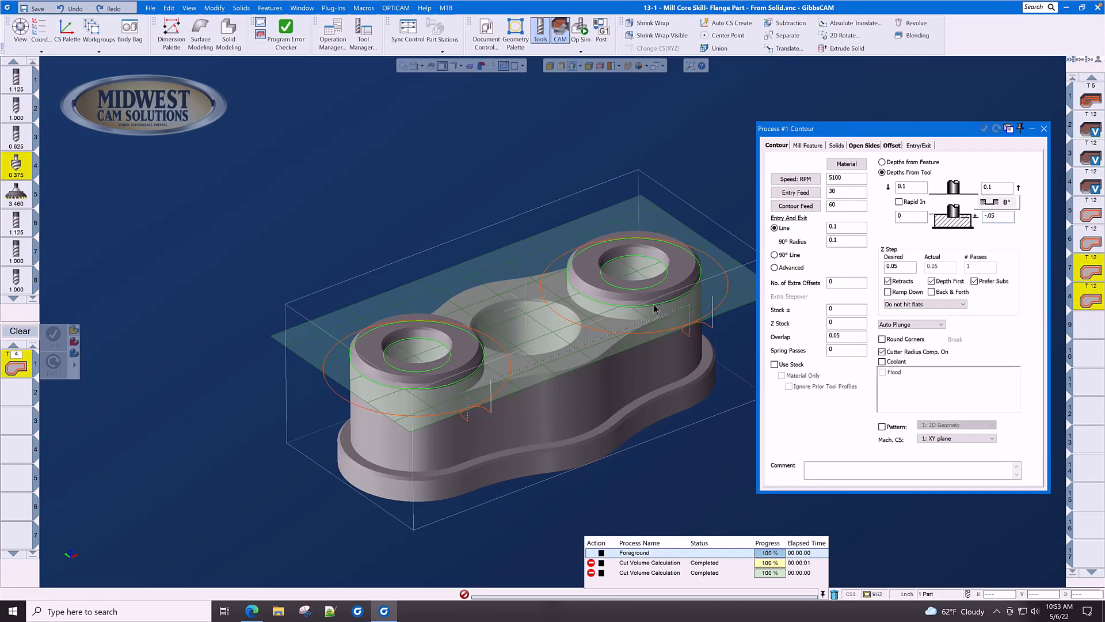
Step: Set the chamfer contour's final depth to -0.07 and its side stock to -0.05
scroll(645, 301, up, 4)
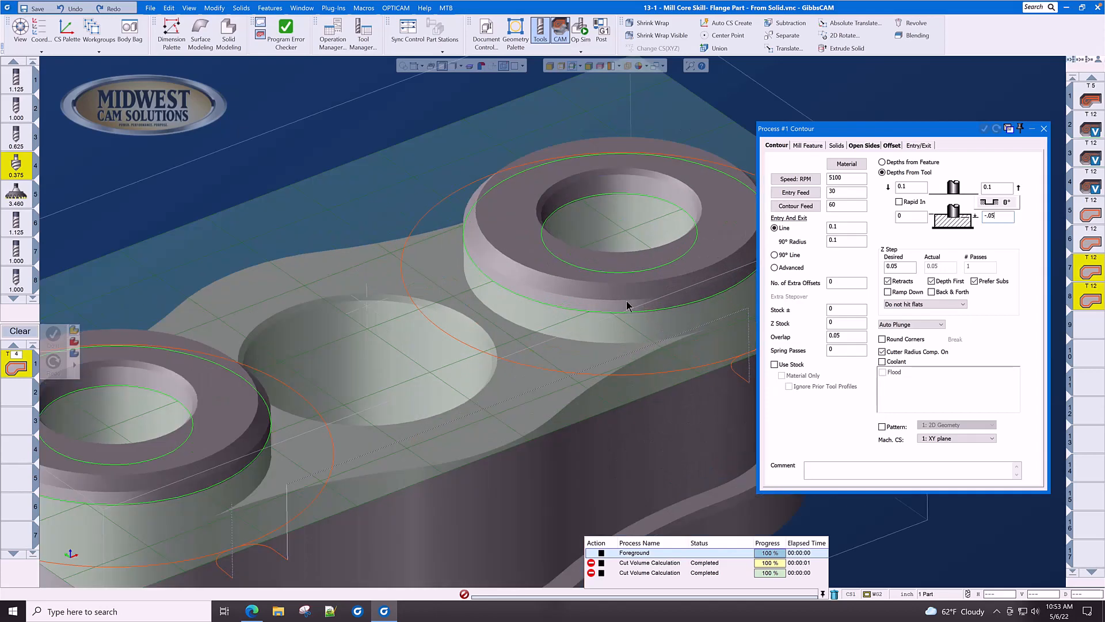
double_click(1008, 218)
text(-.)
scroll(630, 256, down, 3)
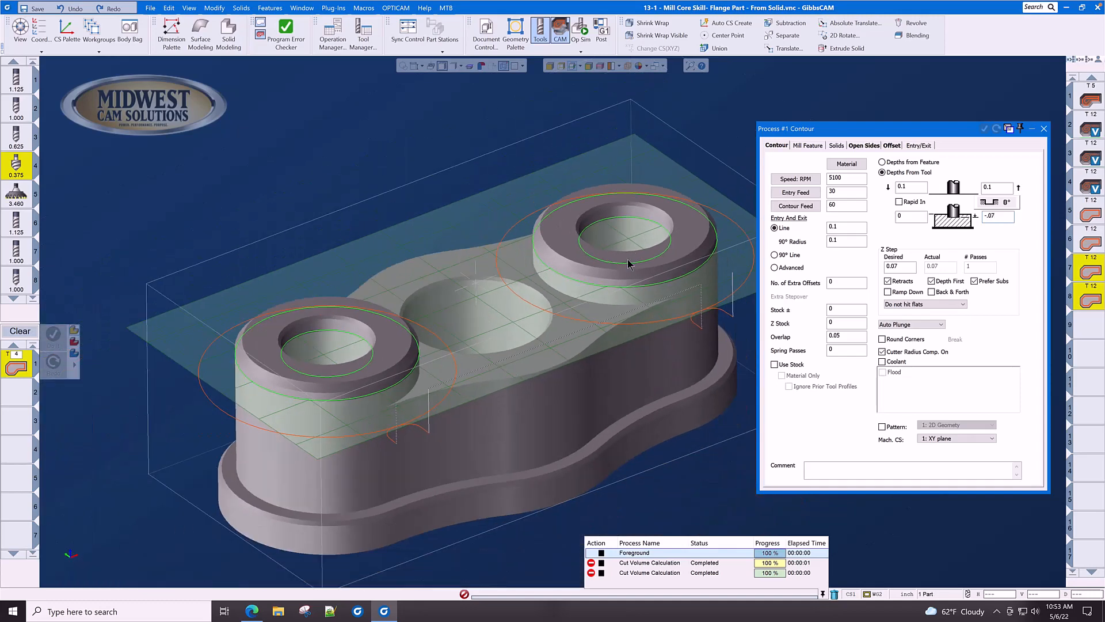
click(850, 311)
Step: Select the outer circles of both end bosses and create the chamfer contour operations around them
click(679, 282)
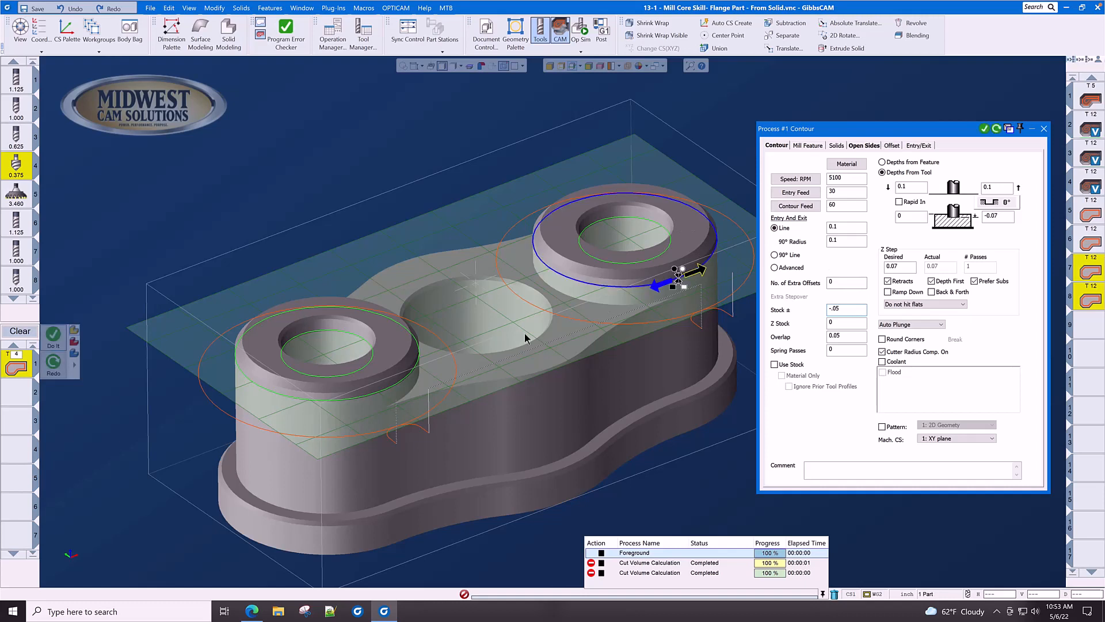
shift+click(377, 397)
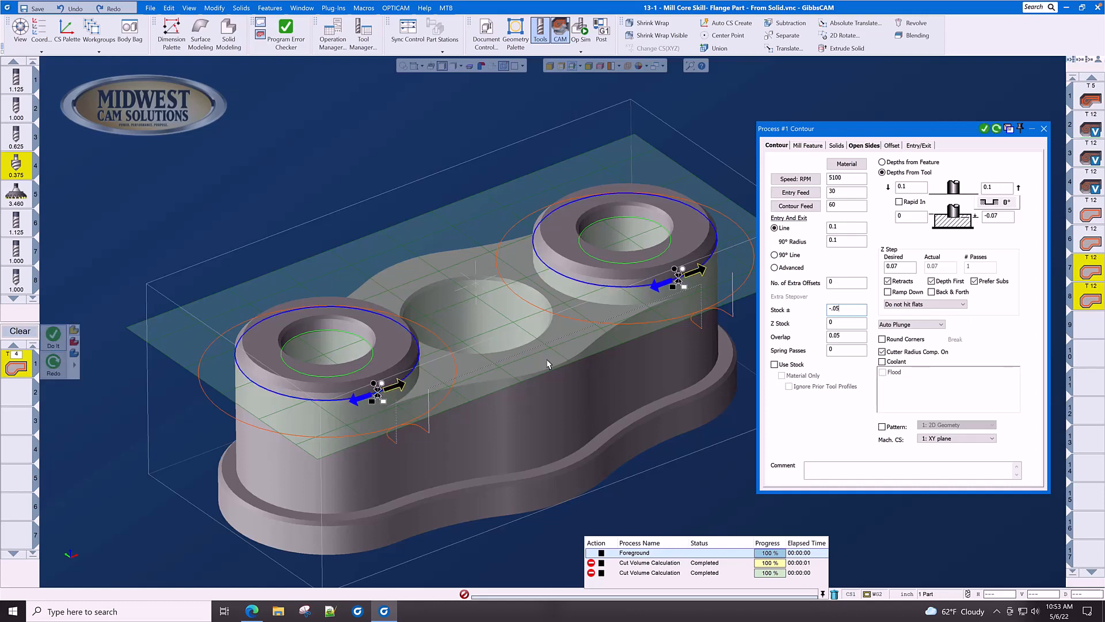
click(984, 129)
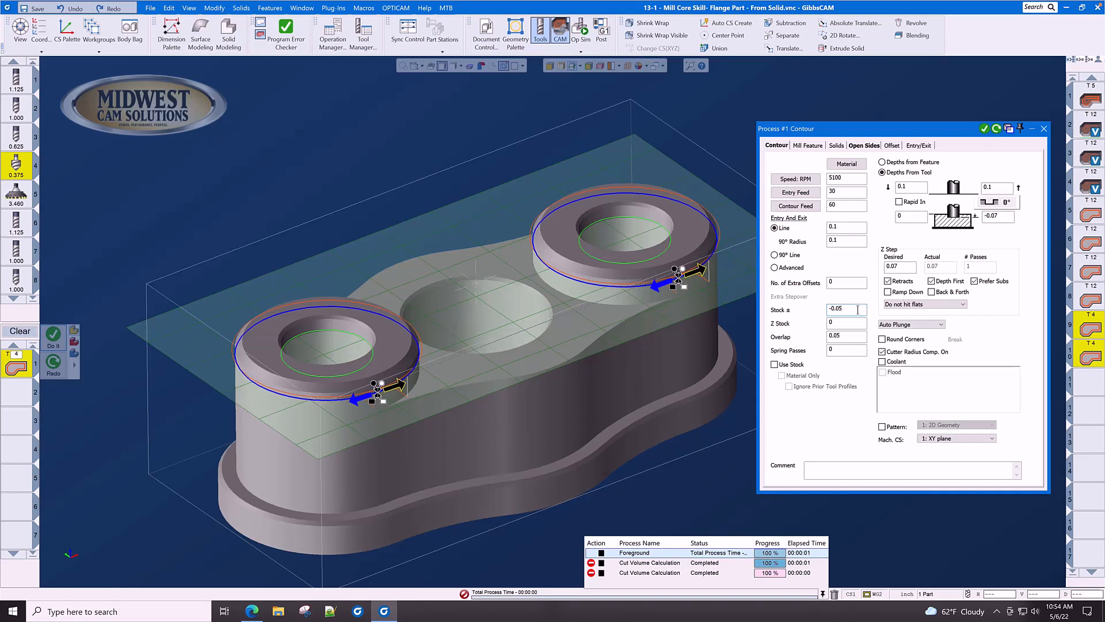
click(1044, 130)
click(654, 381)
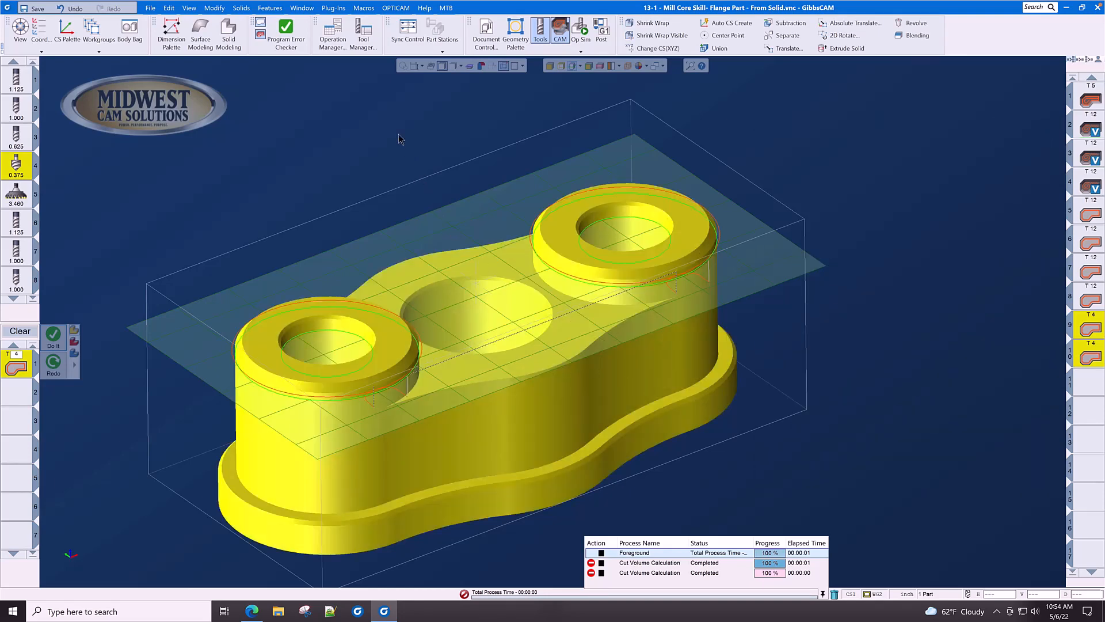
Step: Start the operation simulation of the flange part and rewind it to the uncut stock
click(580, 27)
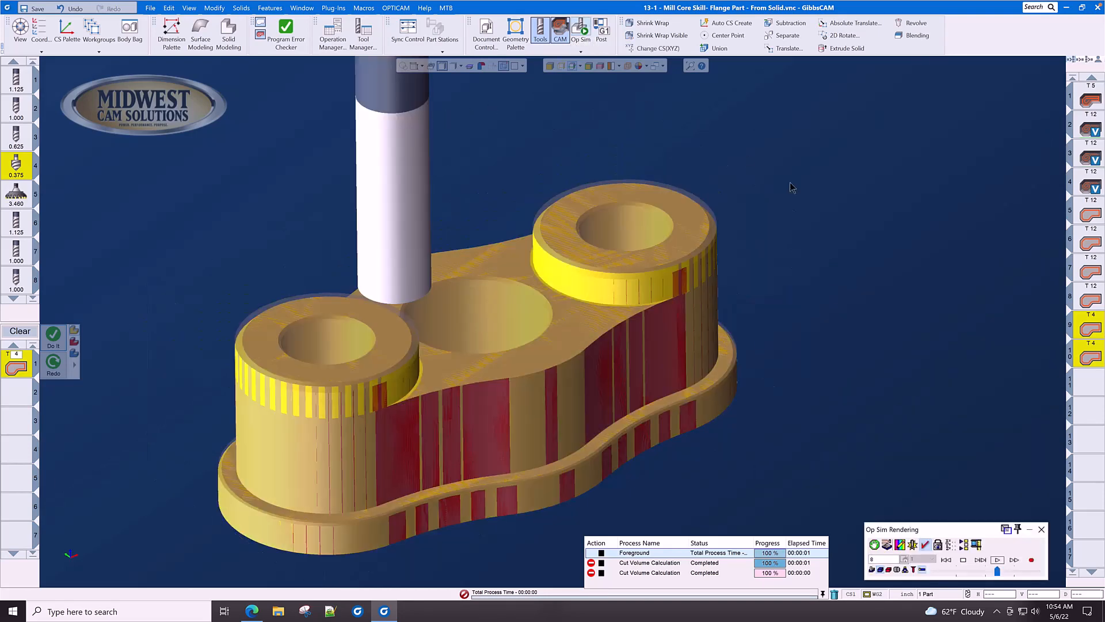
click(946, 560)
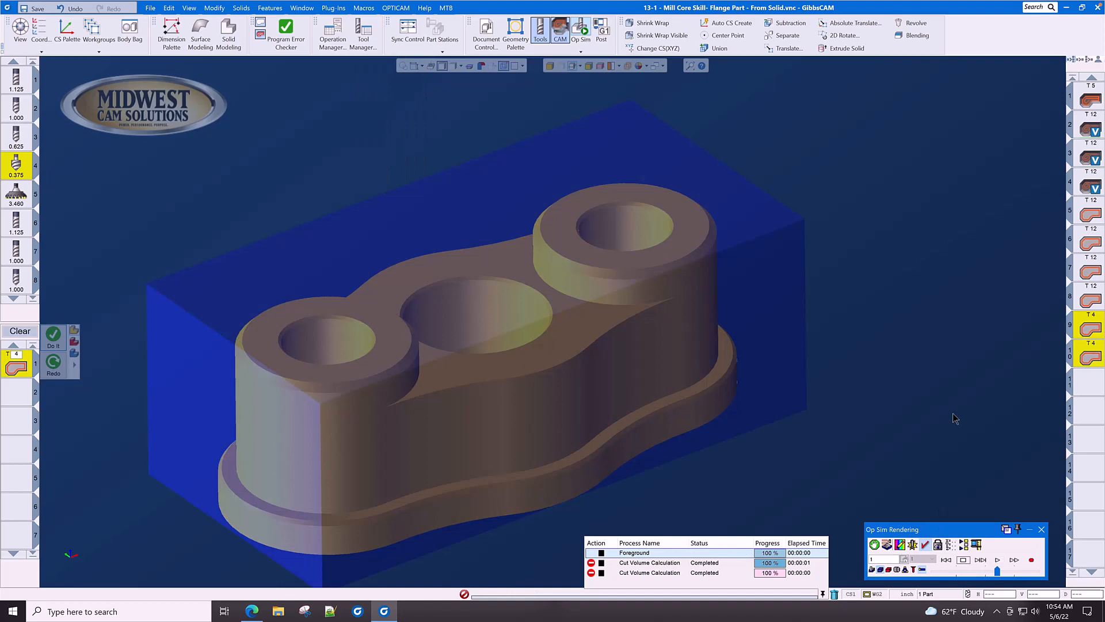
scroll(911, 401, down, 2)
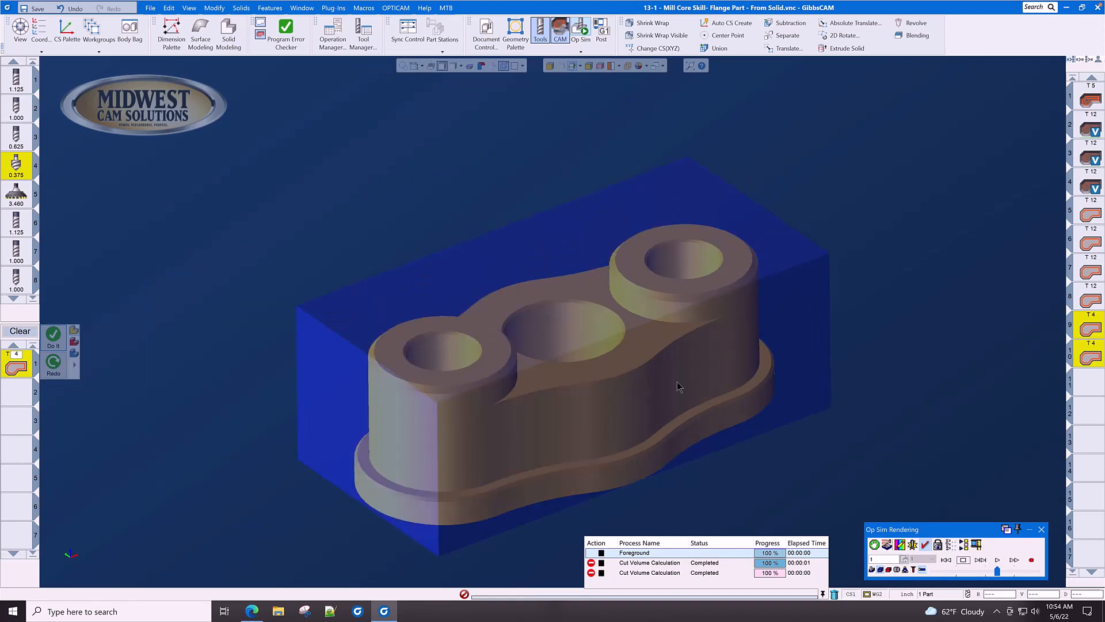
scroll(567, 355, down, 2)
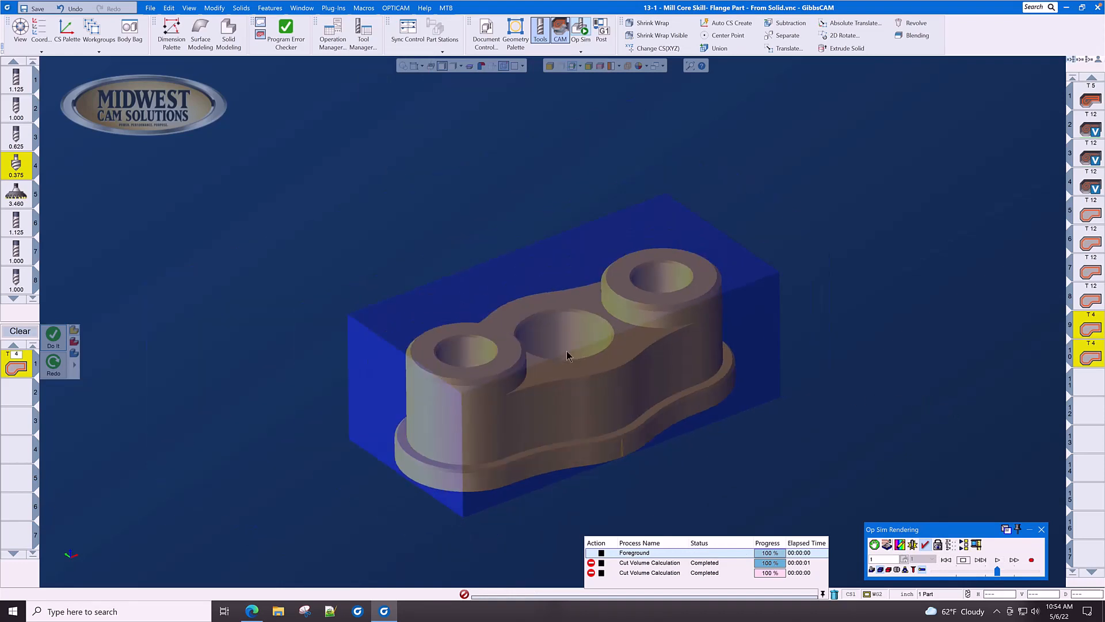
Step: Enable the simulation's Start At Operation condition and set it to operation 9
click(875, 545)
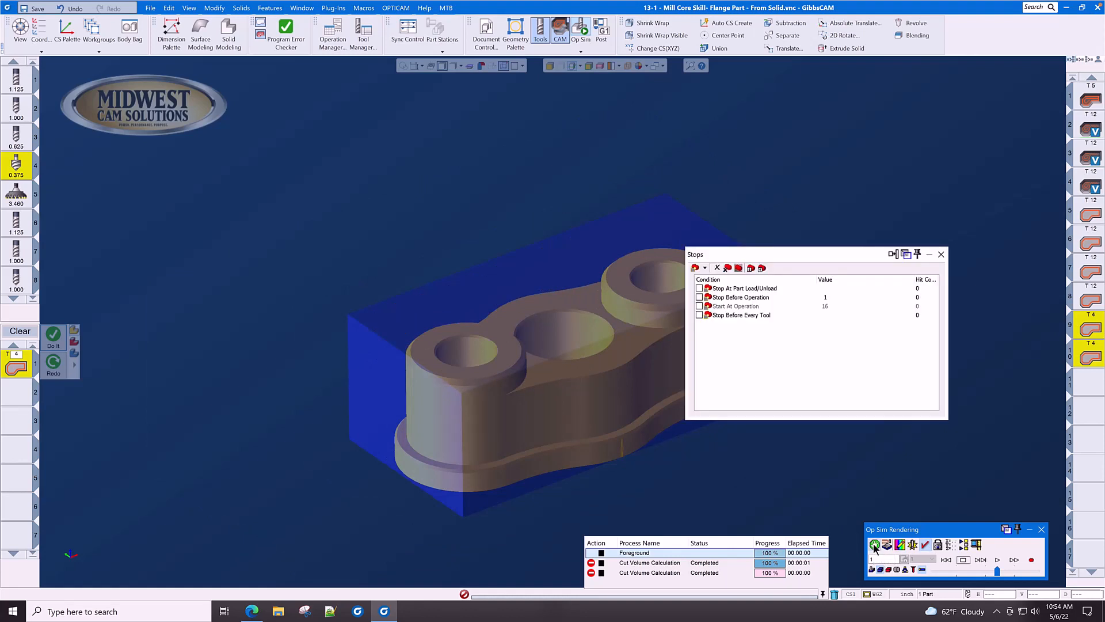
click(699, 306)
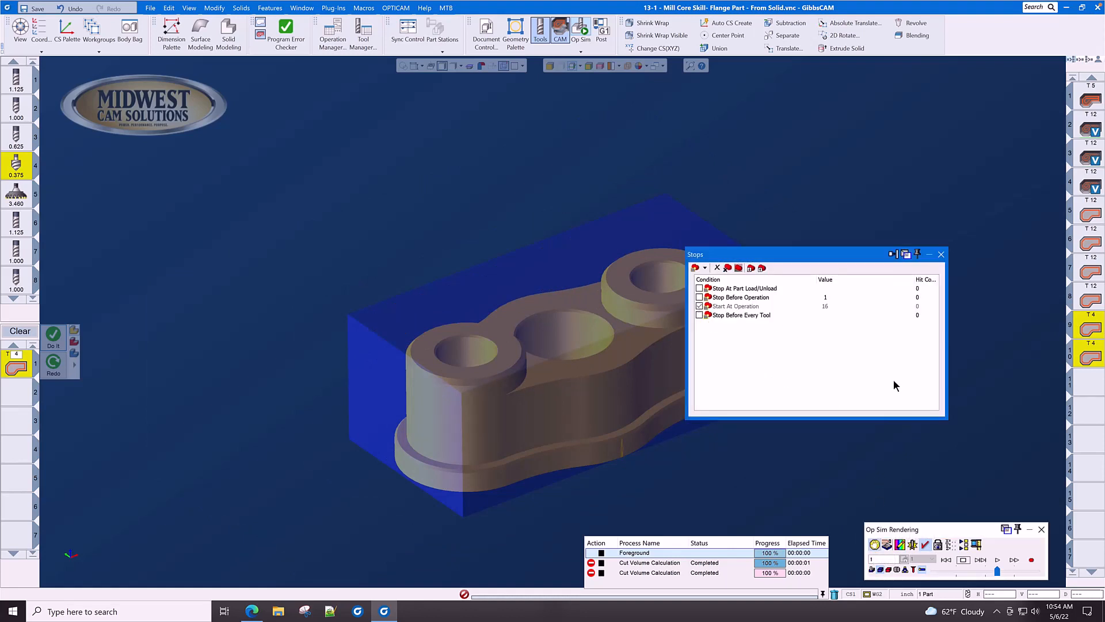
double_click(825, 306)
click(610, 286)
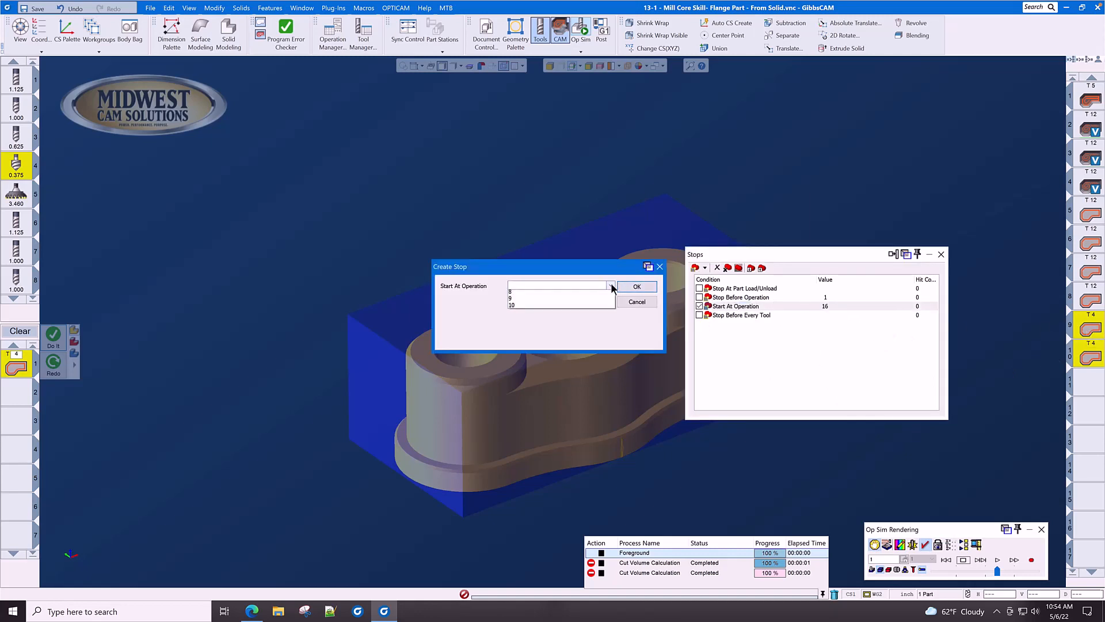
click(575, 348)
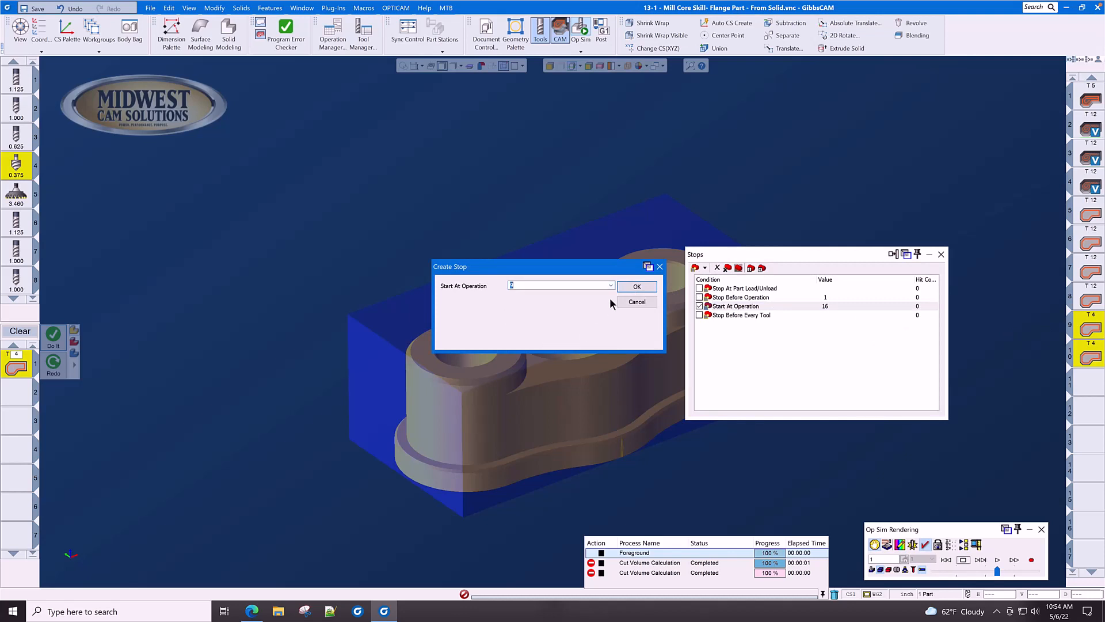
click(627, 285)
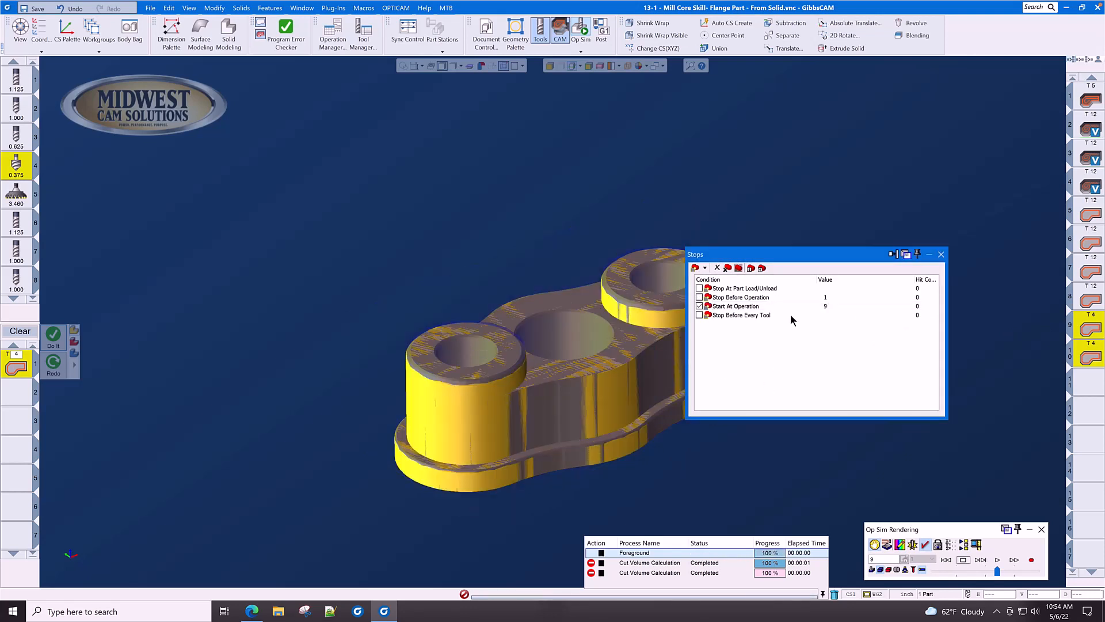
drag(816, 257, 882, 260)
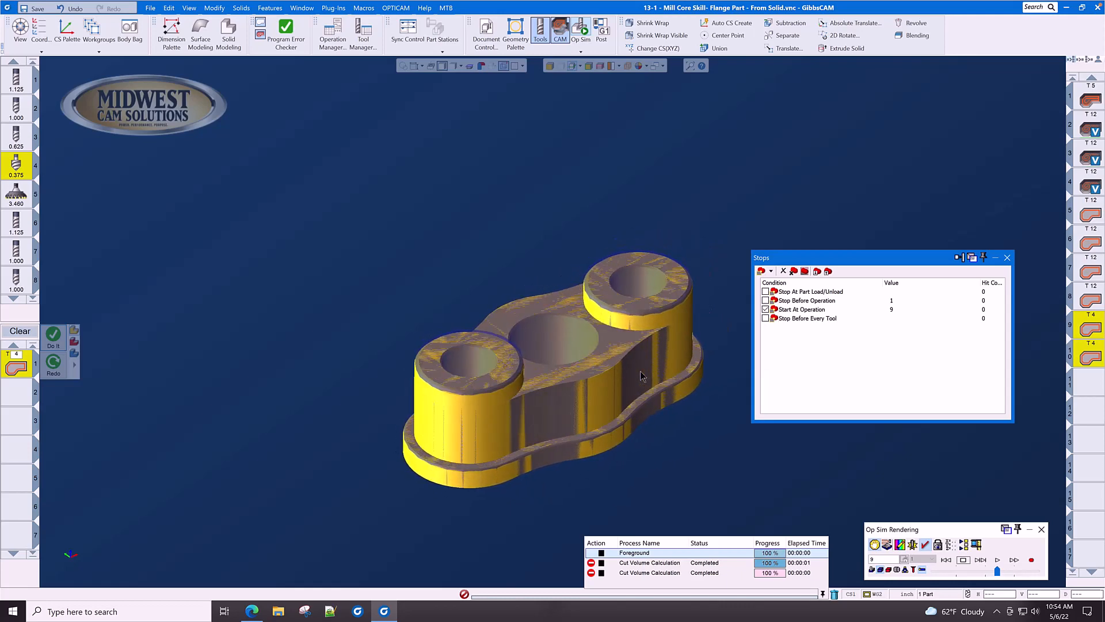
click(1007, 258)
Step: Simulate the first boss chamfer feature by feature at reduced speed and examine where the tool tip meets the edge
click(947, 560)
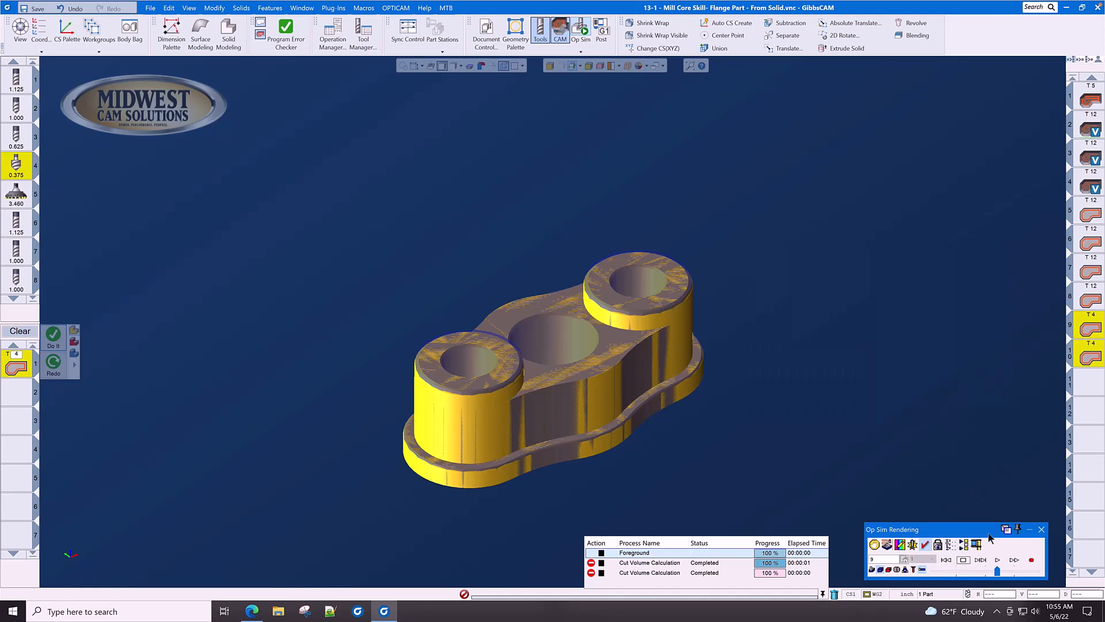
drag(997, 571, 968, 576)
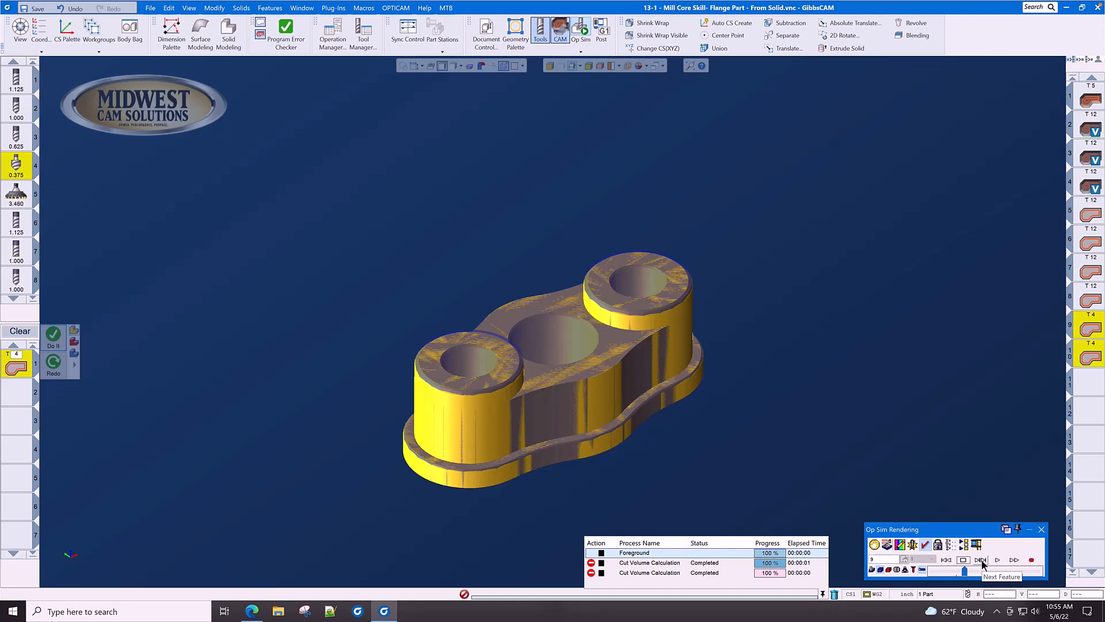
click(980, 560)
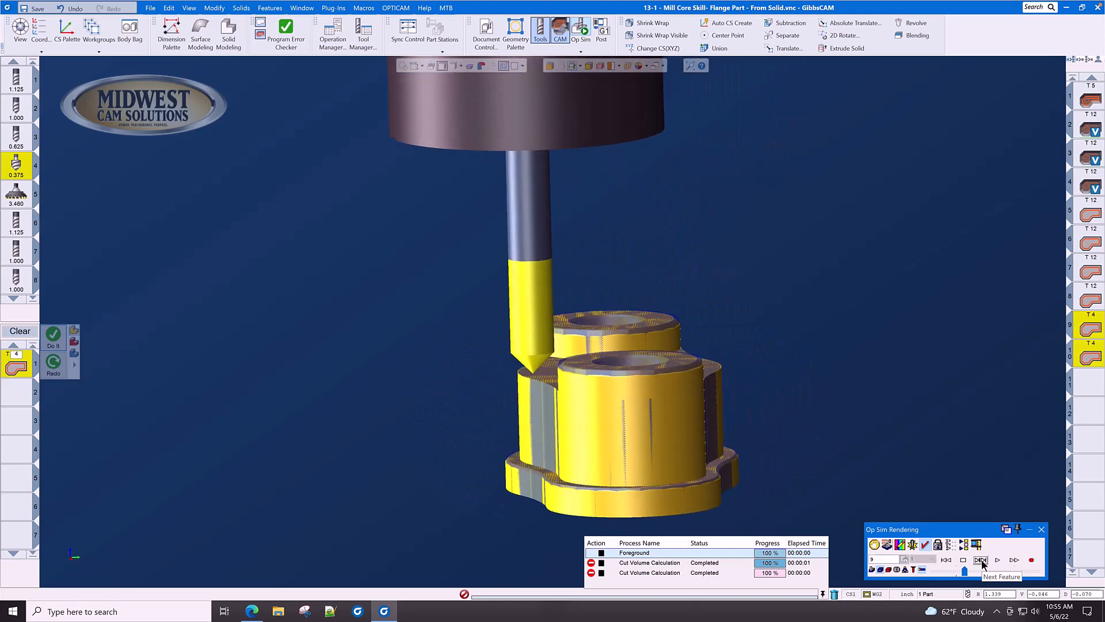
click(983, 563)
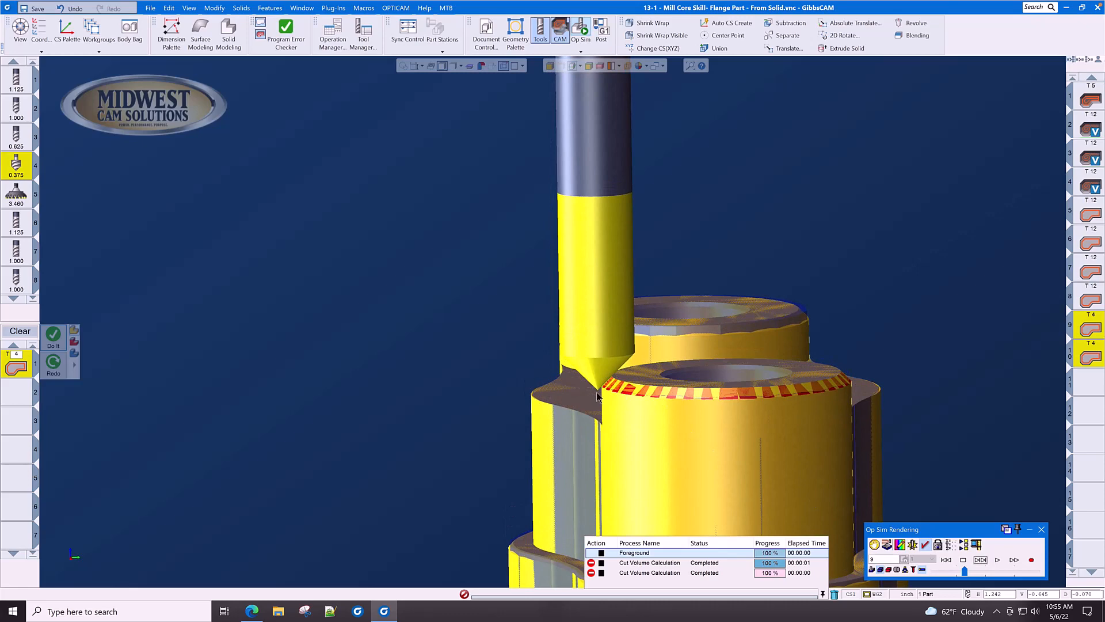
scroll(597, 396, up, 5)
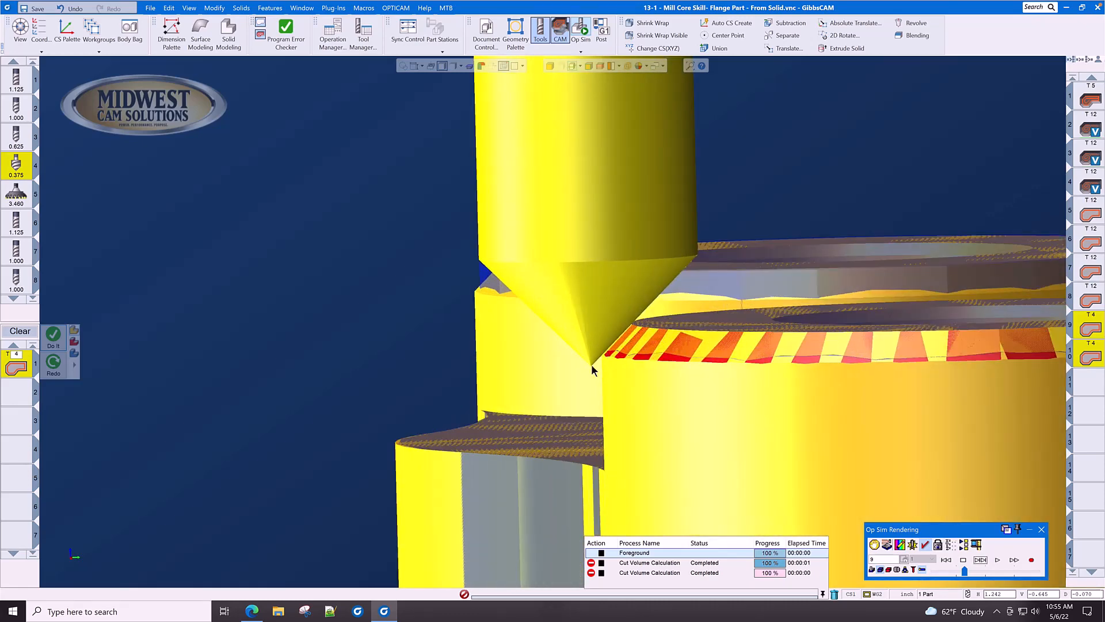
scroll(602, 356, down, 6)
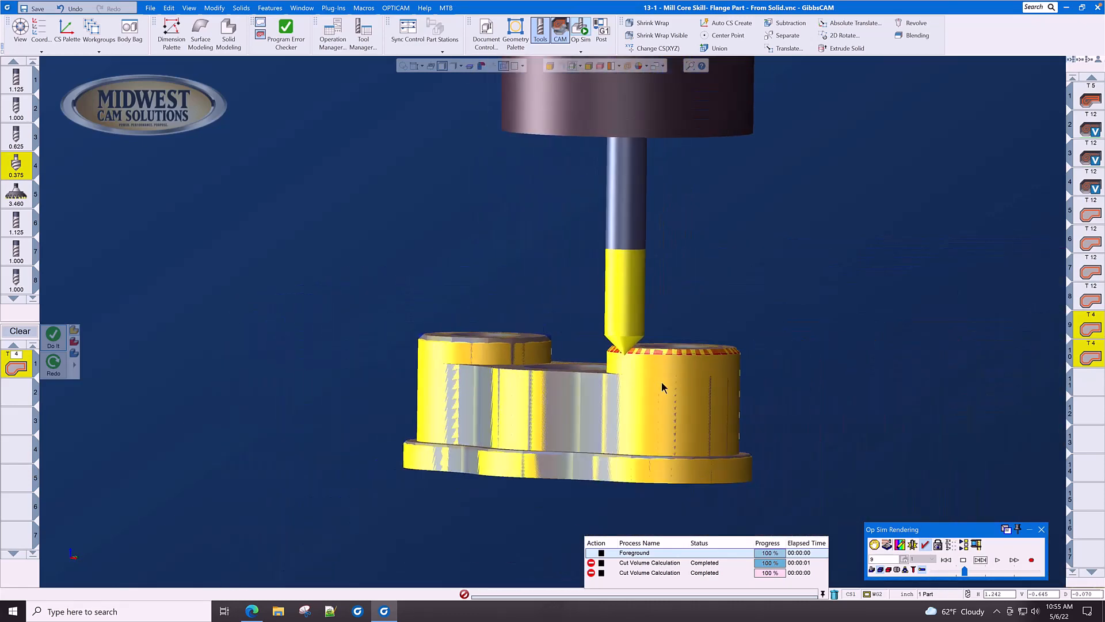
Step: Step the simulation through the remaining chamfer moves on both end bosses, and close it
click(983, 560)
click(983, 560)
click(983, 560)
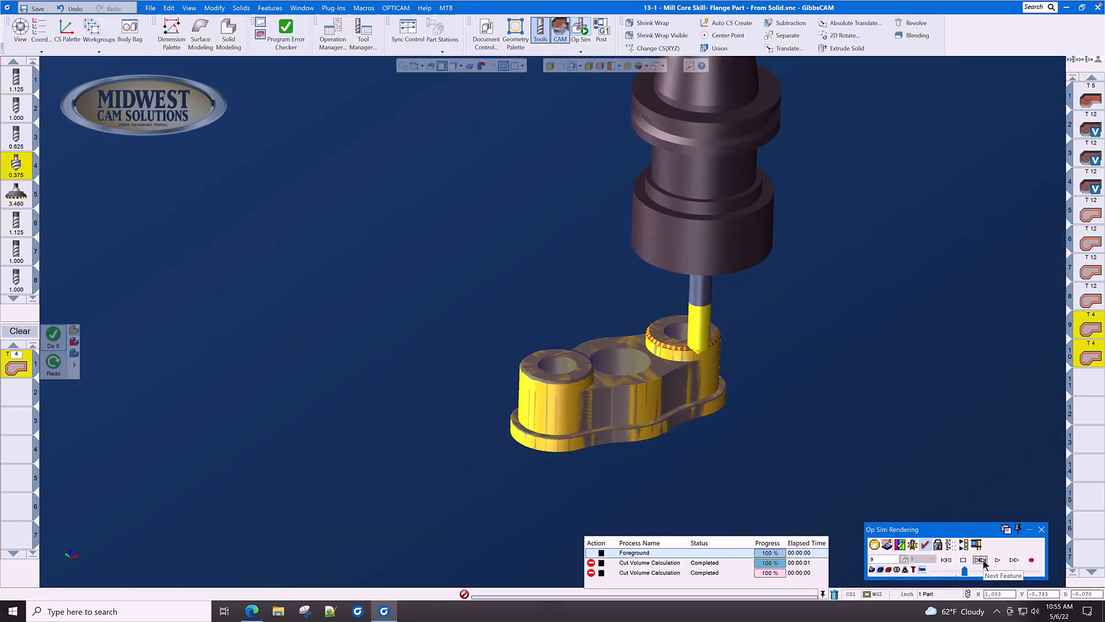
click(983, 560)
click(981, 560)
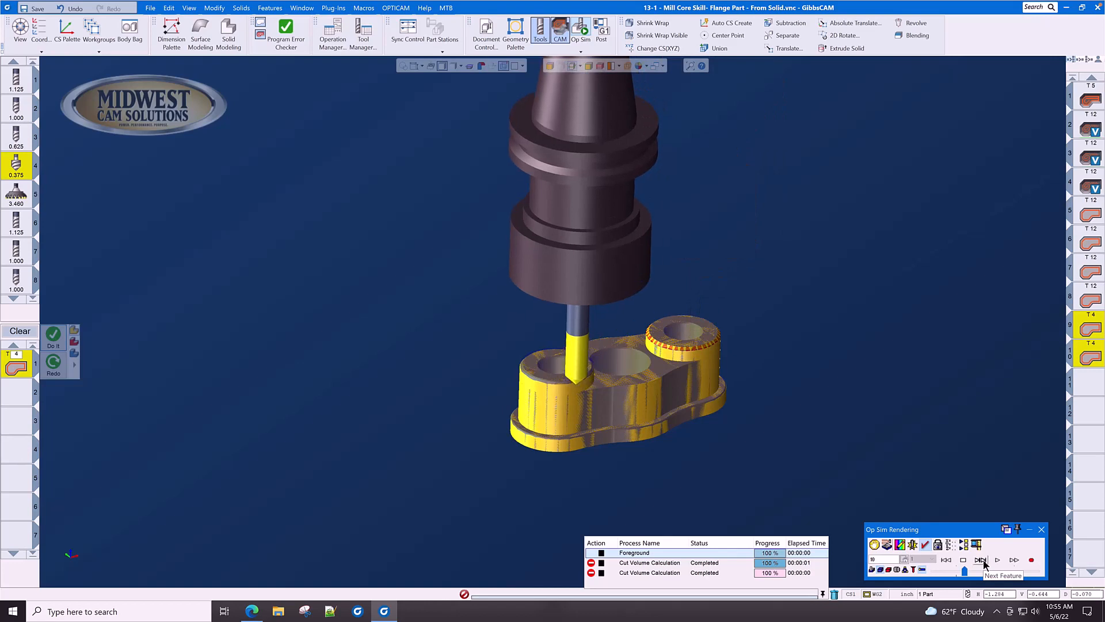
click(980, 560)
click(980, 560)
click(980, 560)
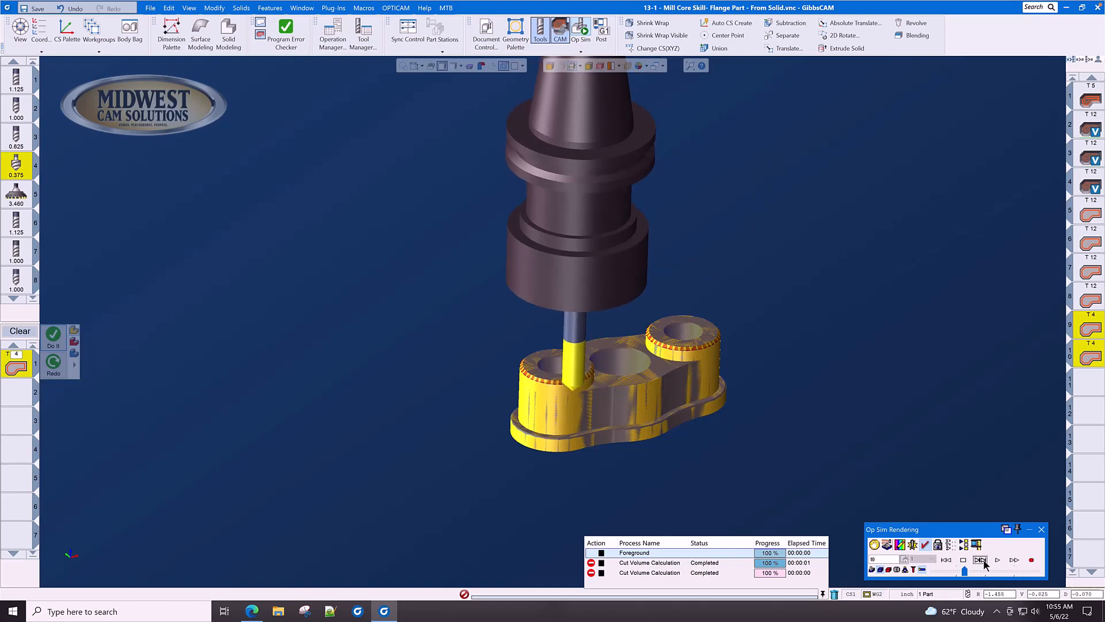
click(1042, 530)
Step: Select the inner bore circles of both end bosses and create their chamfer contours with the side stock set to -0.02
scroll(789, 342, up, 2)
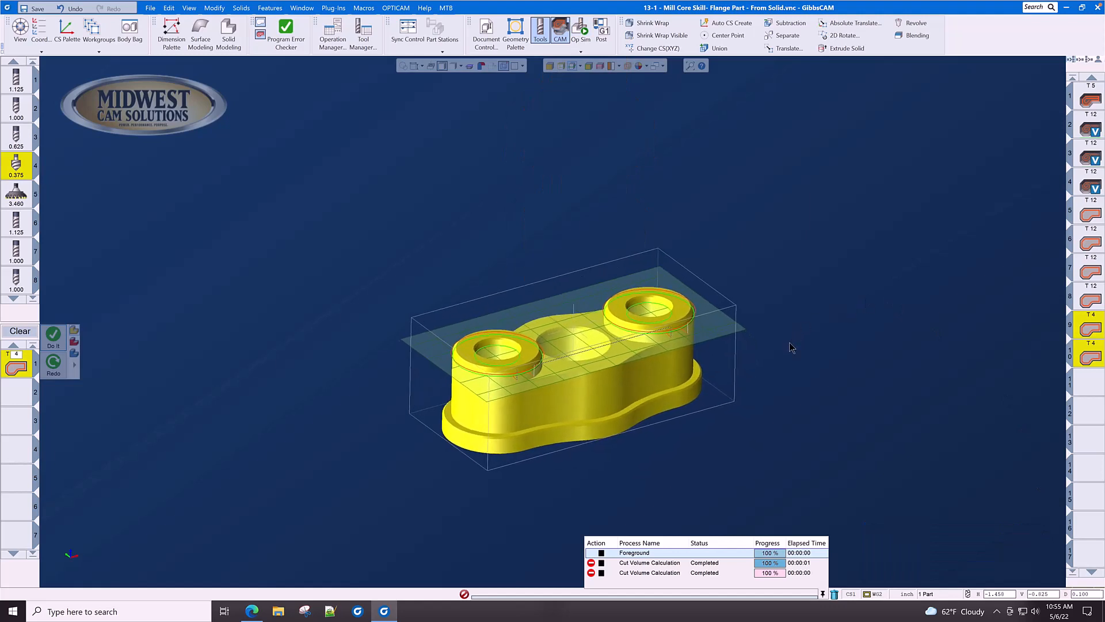
scroll(789, 342, up, 1)
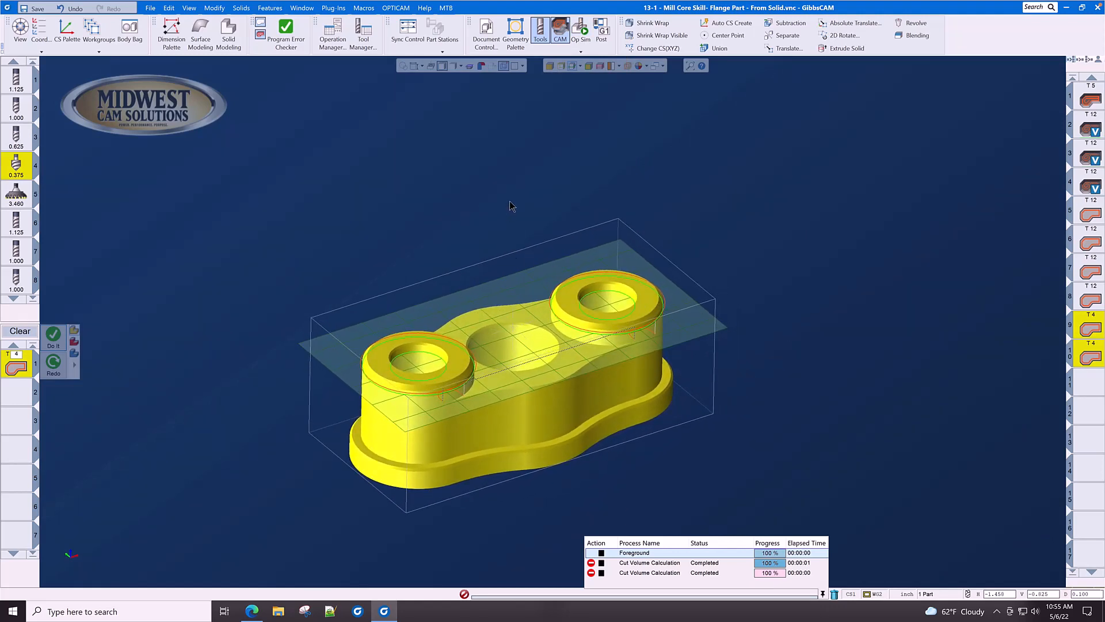
click(615, 292)
shift+click(407, 358)
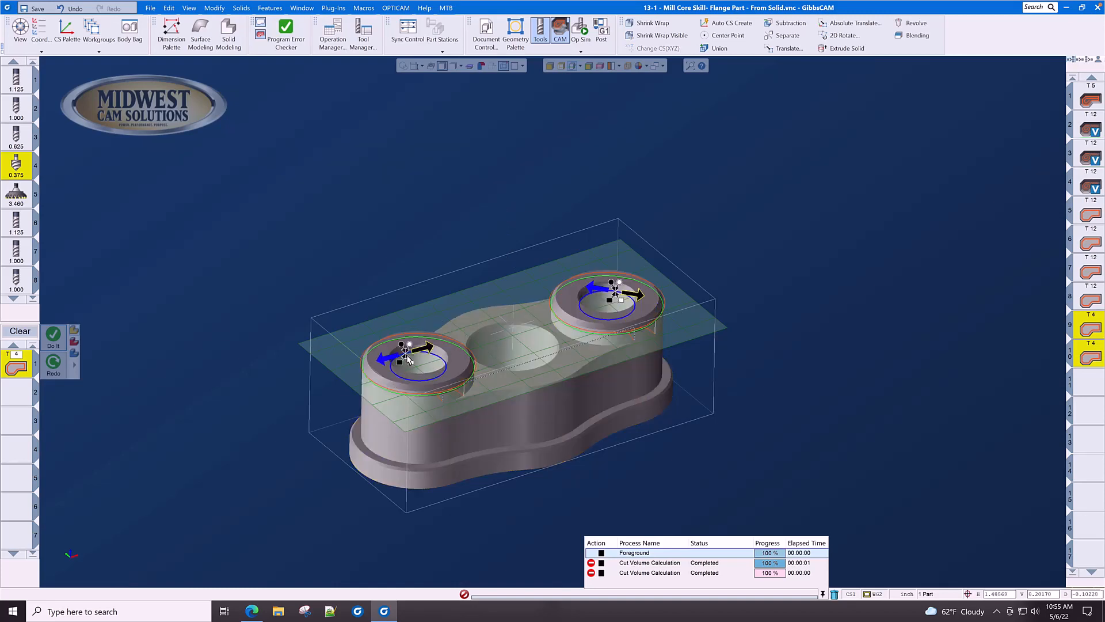
double_click(17, 370)
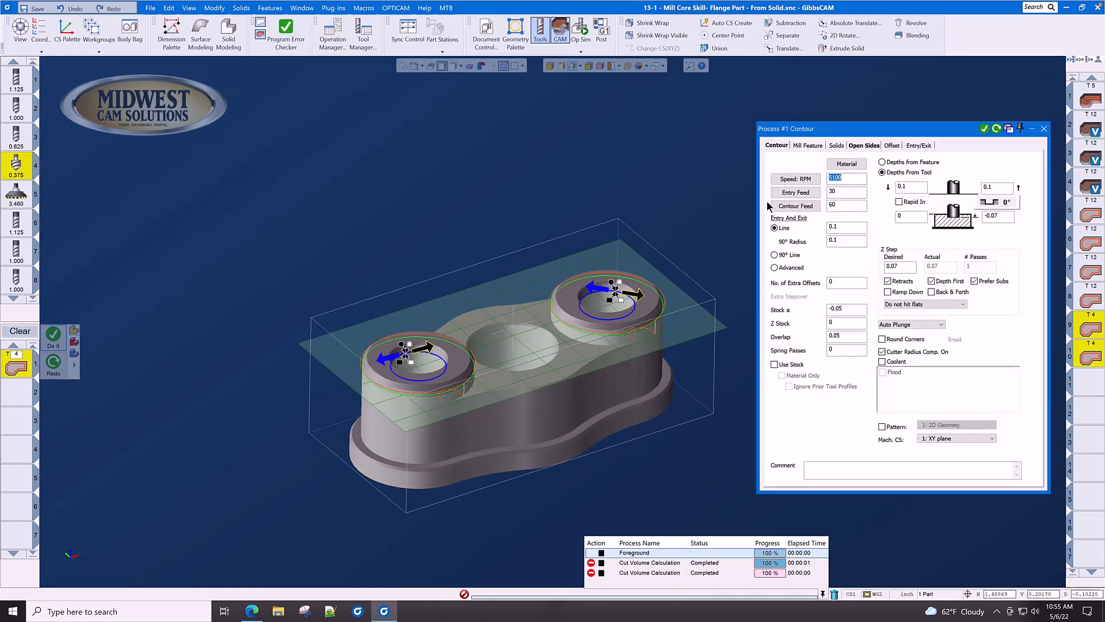
double_click(851, 309)
text(-)
click(984, 129)
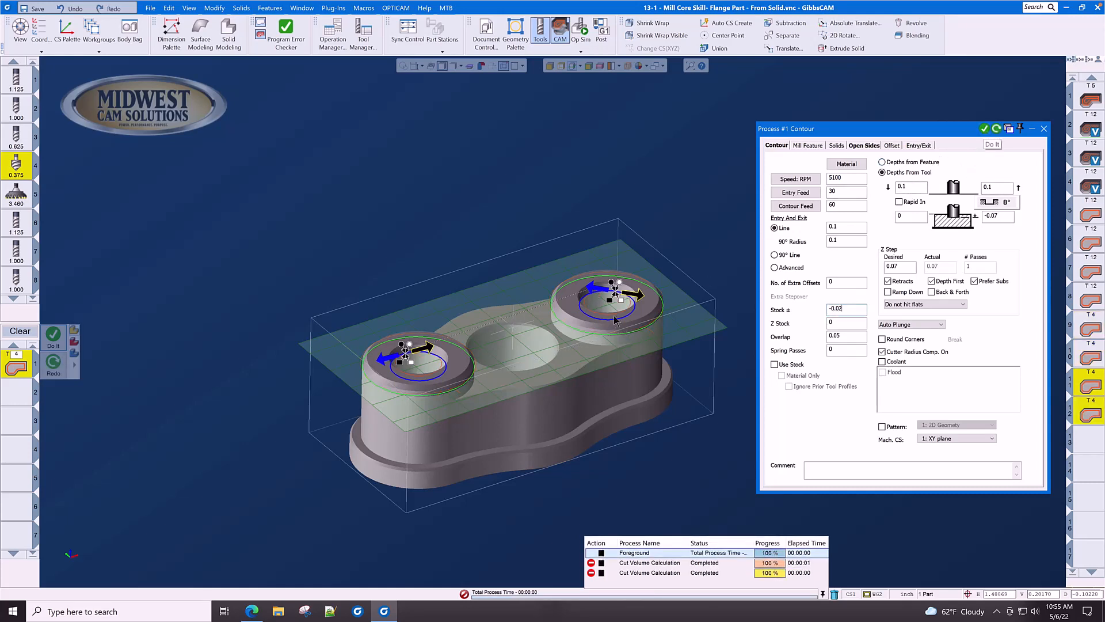
Step: Lower the Profiler plane to cut through the central bore and set the contour's start depth to -0.25 and final depth to -0.32
scroll(614, 316, up, 3)
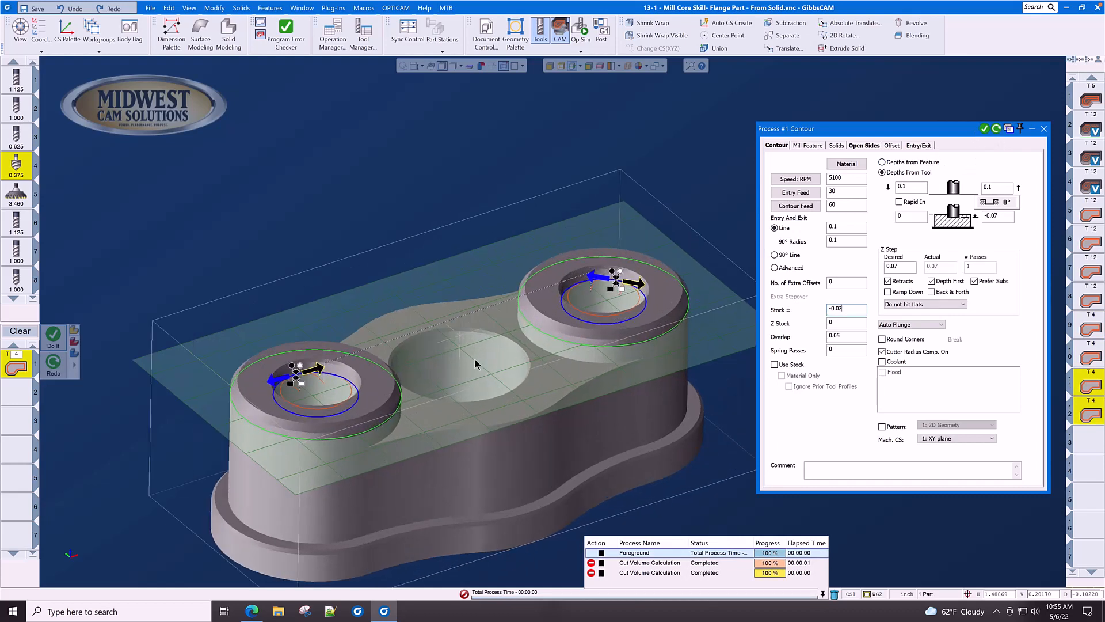
middle_drag(530, 411, 533, 442)
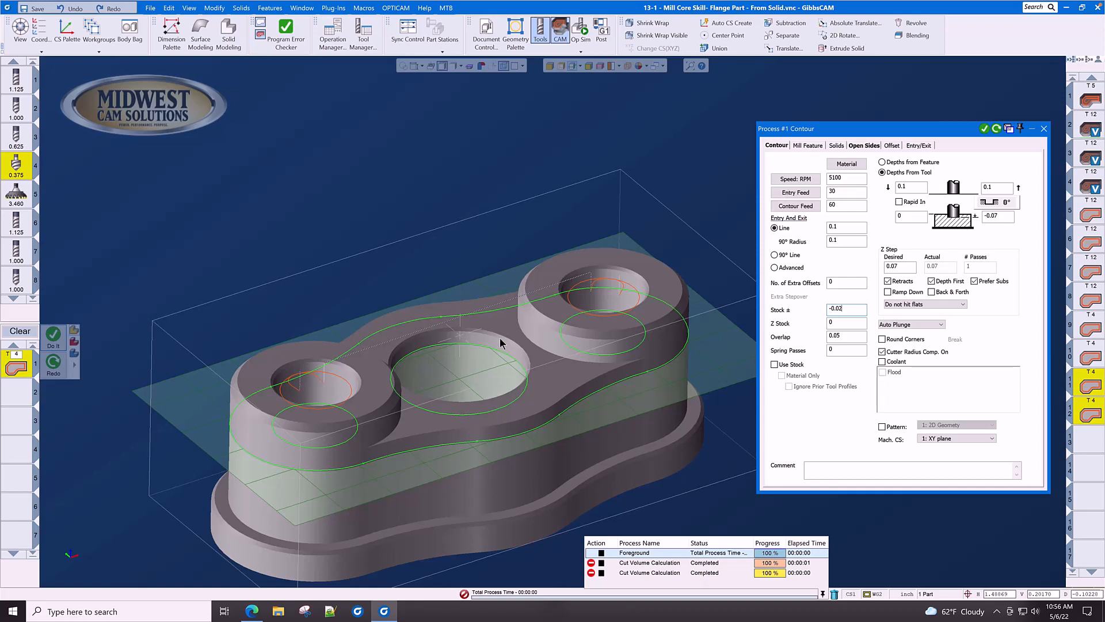
click(921, 216)
text(-0.25)
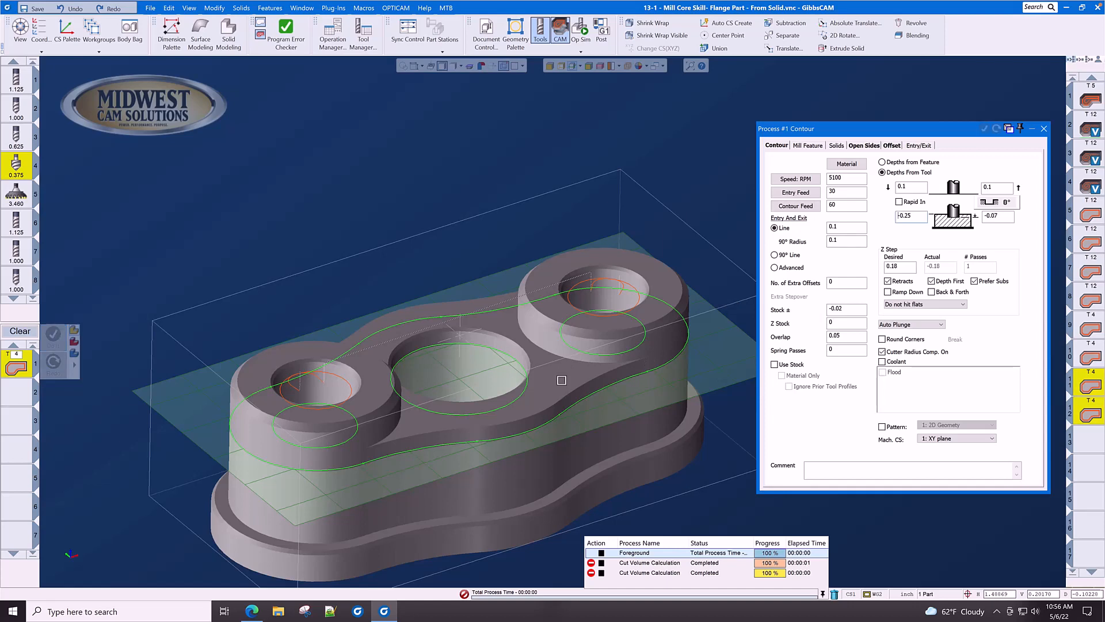
click(1002, 216)
text(-.25-.07)
key(Return)
Step: Create the chamfer contour around the central bore's circle, close the process settings, and select the solid
click(422, 350)
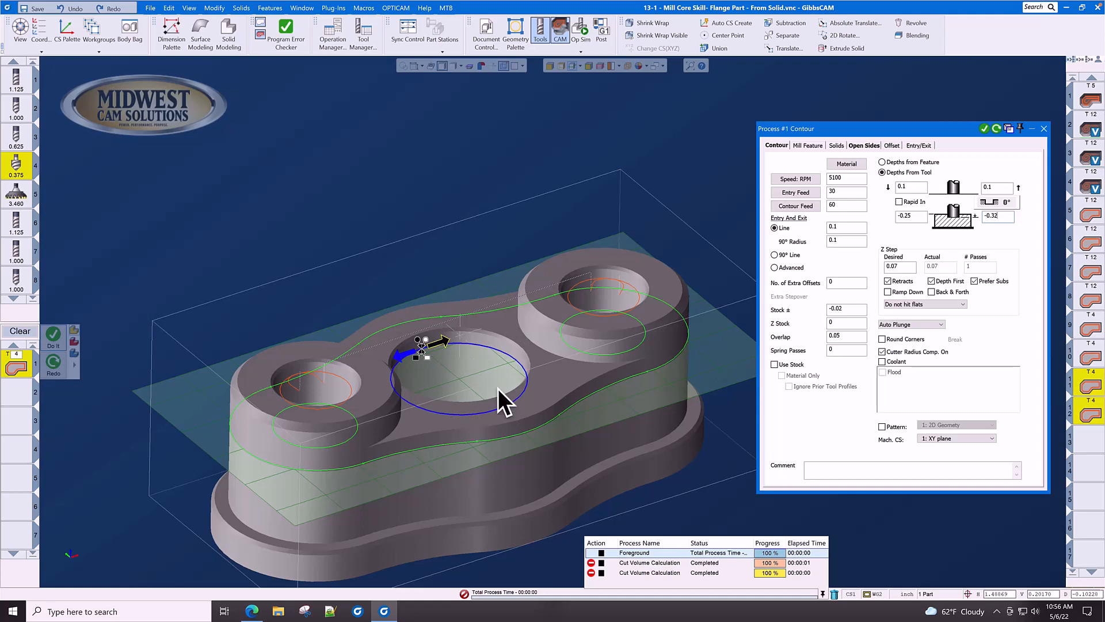
click(985, 129)
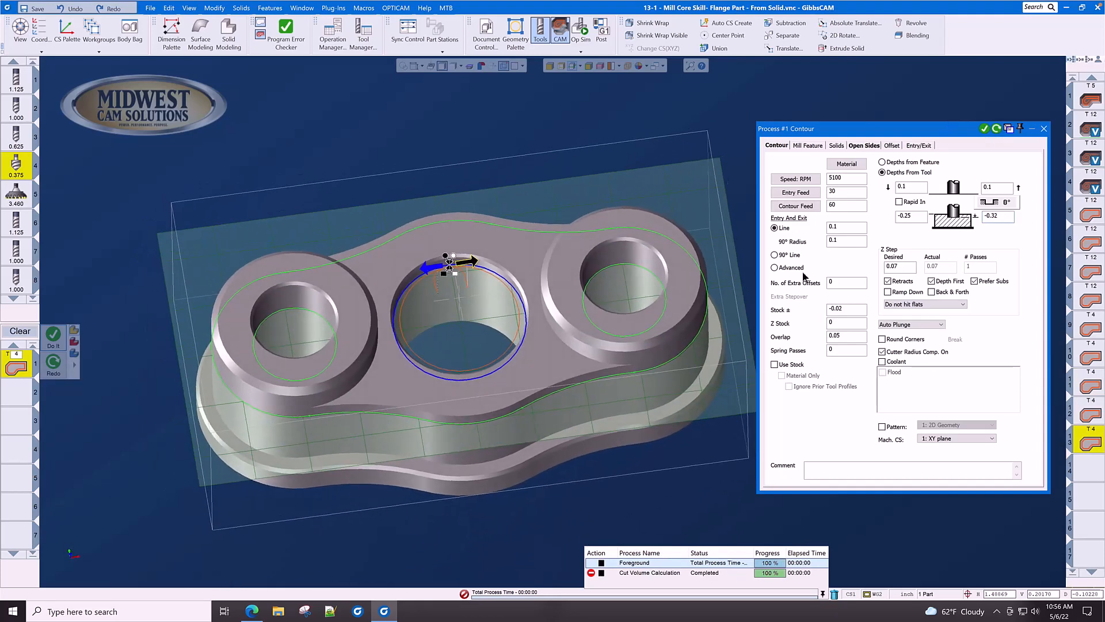
click(1042, 130)
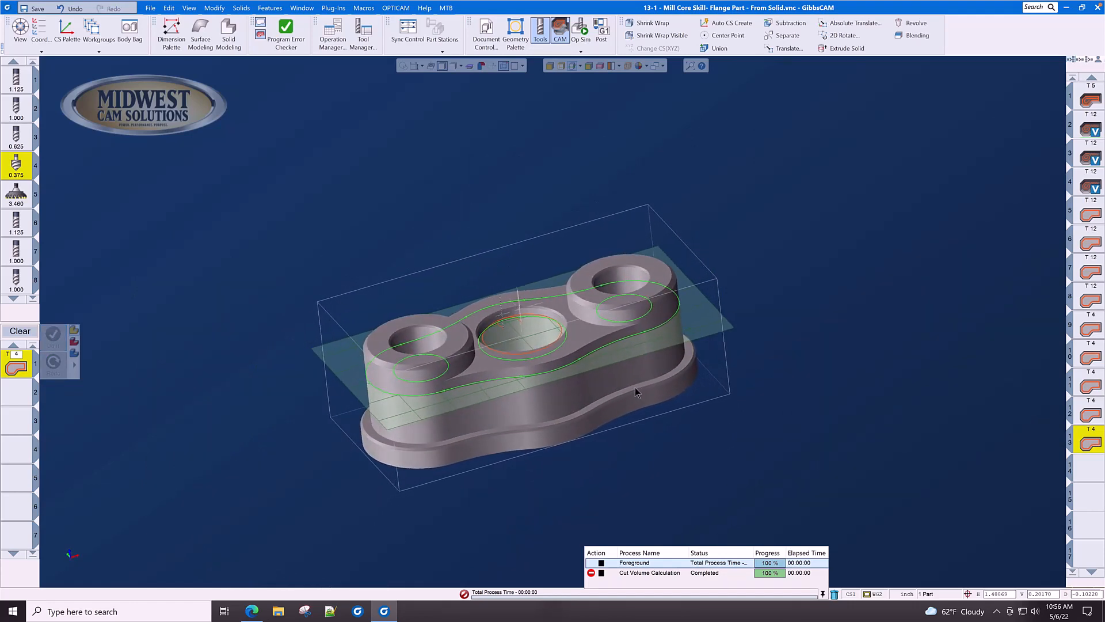
click(649, 383)
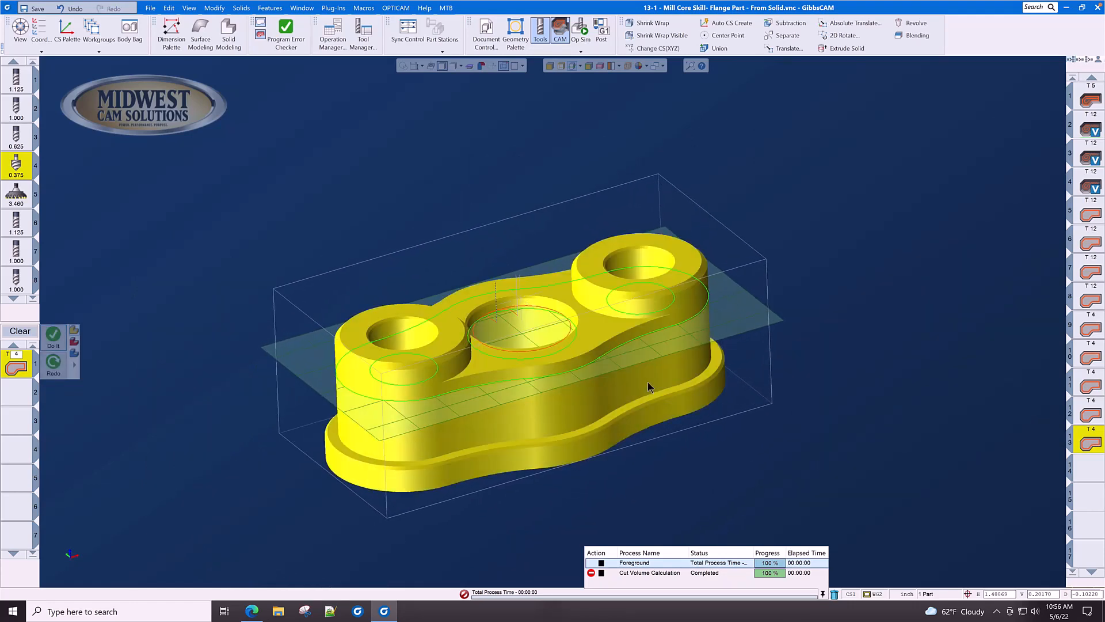
Step: Reopen the operation simulation and set its Start At Operation condition to operation 13
click(581, 28)
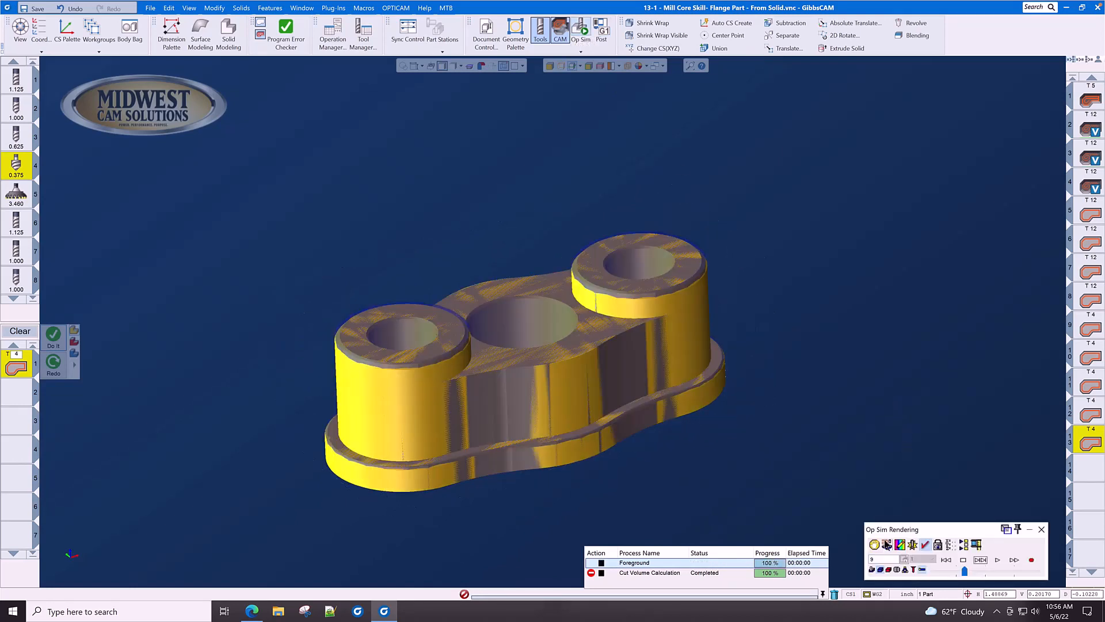
click(875, 544)
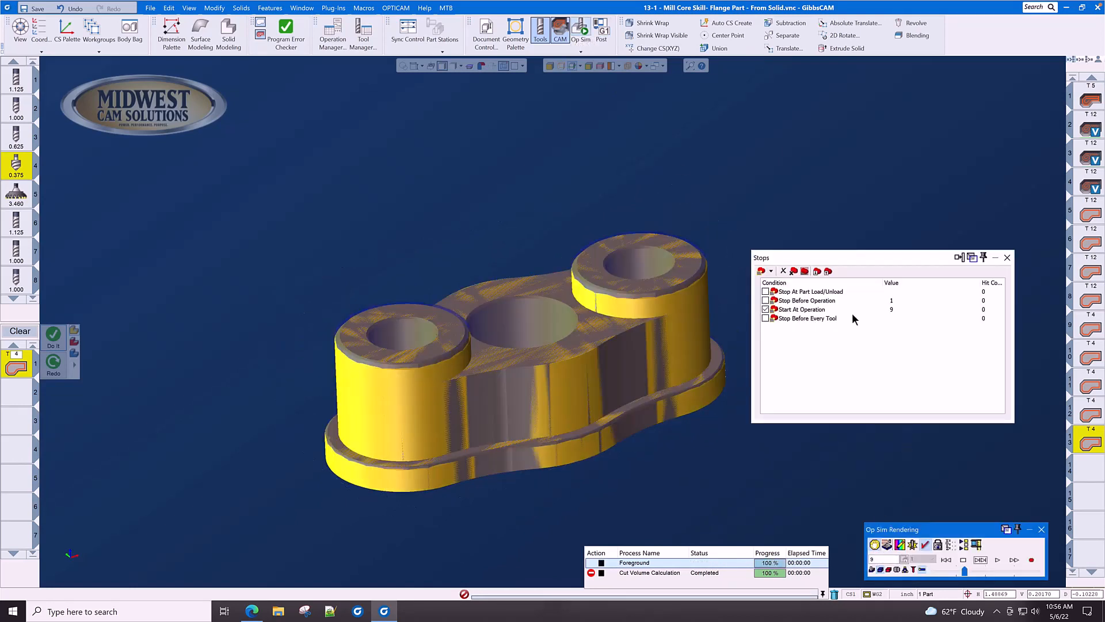
double_click(894, 309)
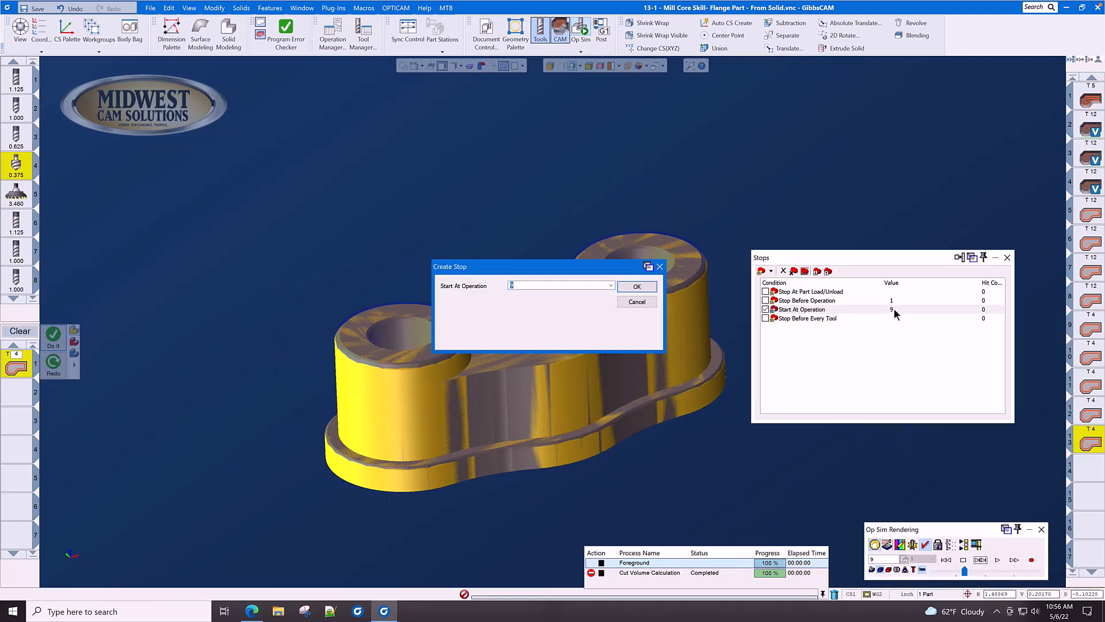
click(610, 285)
click(587, 374)
click(637, 286)
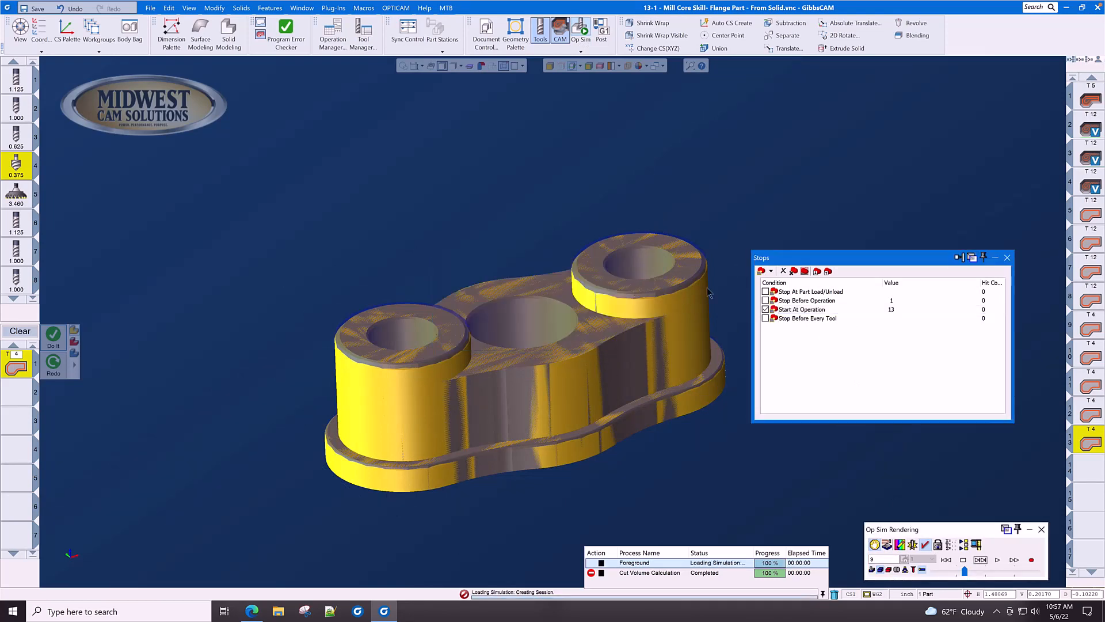
Step: Simulate operation 13 on the central bore, examine the chamfer cut and the tool's clearance to the neighbouring boss, and close the simulation
click(1007, 259)
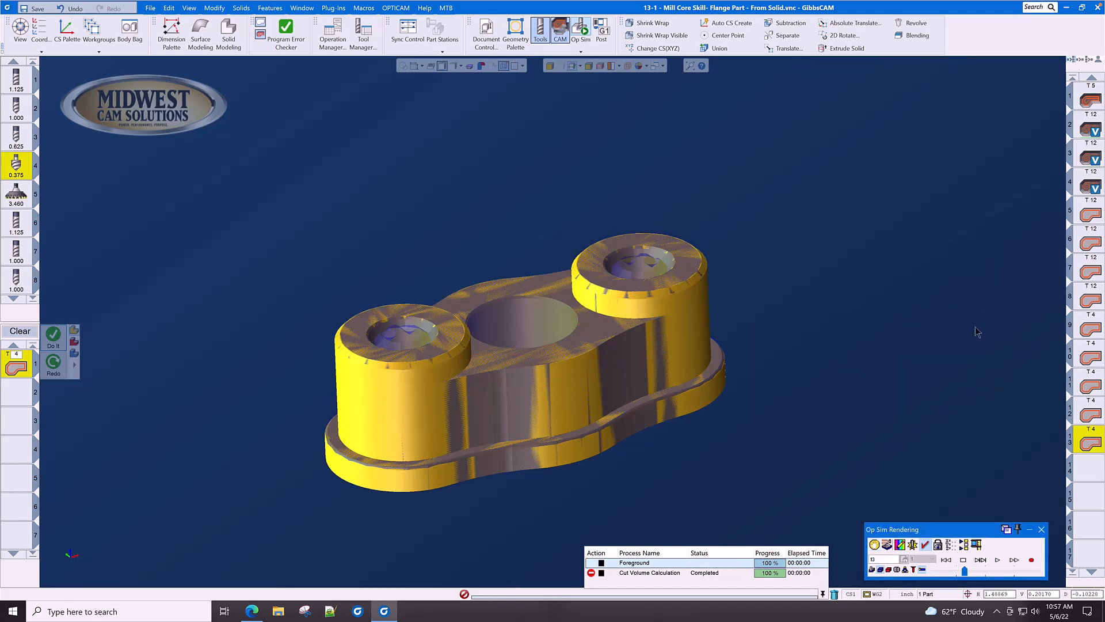
click(981, 560)
click(981, 562)
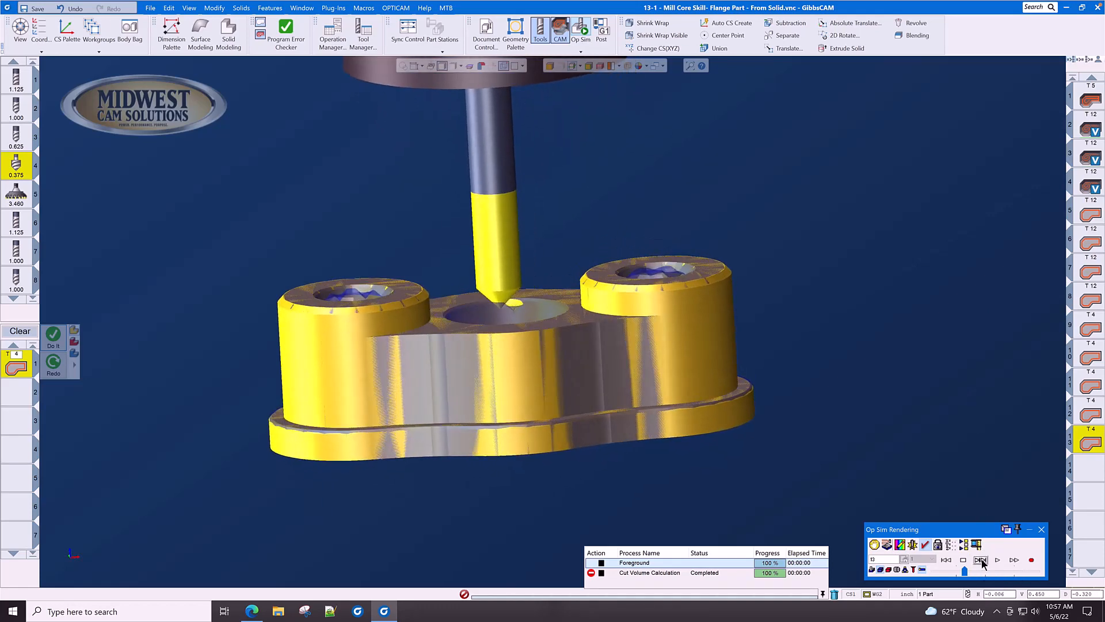
click(981, 563)
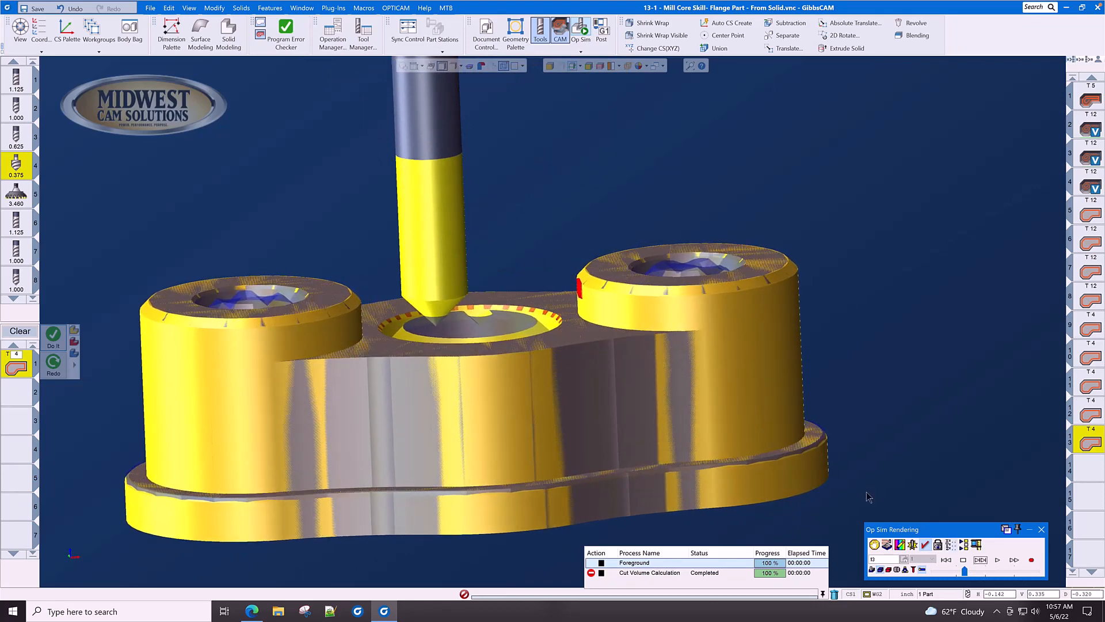
middle_drag(868, 496, 607, 284)
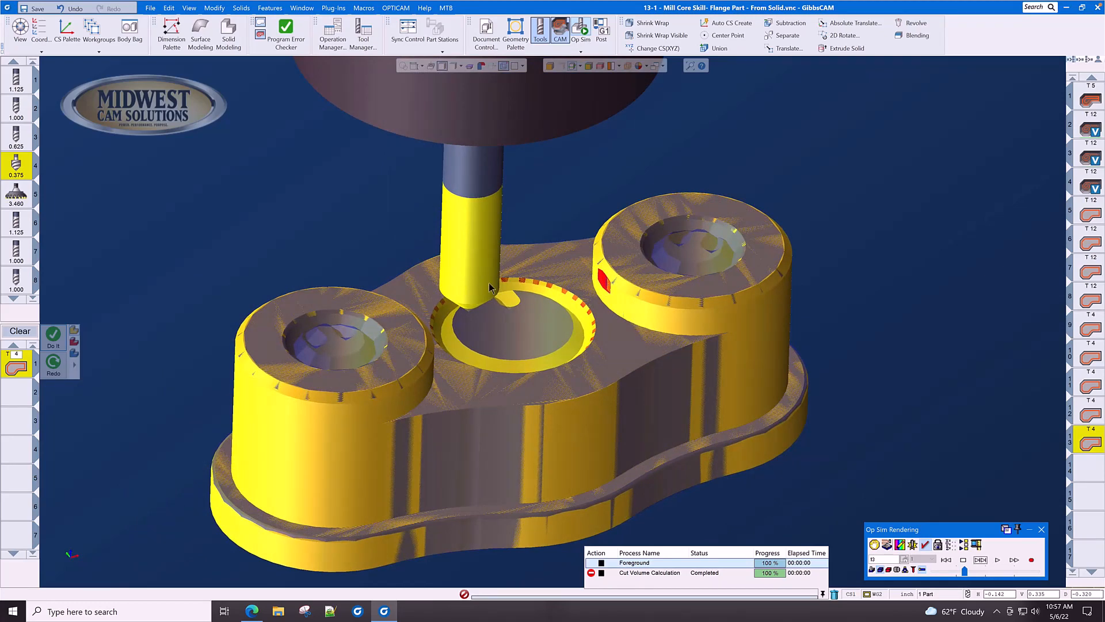
middle_drag(489, 287, 645, 286)
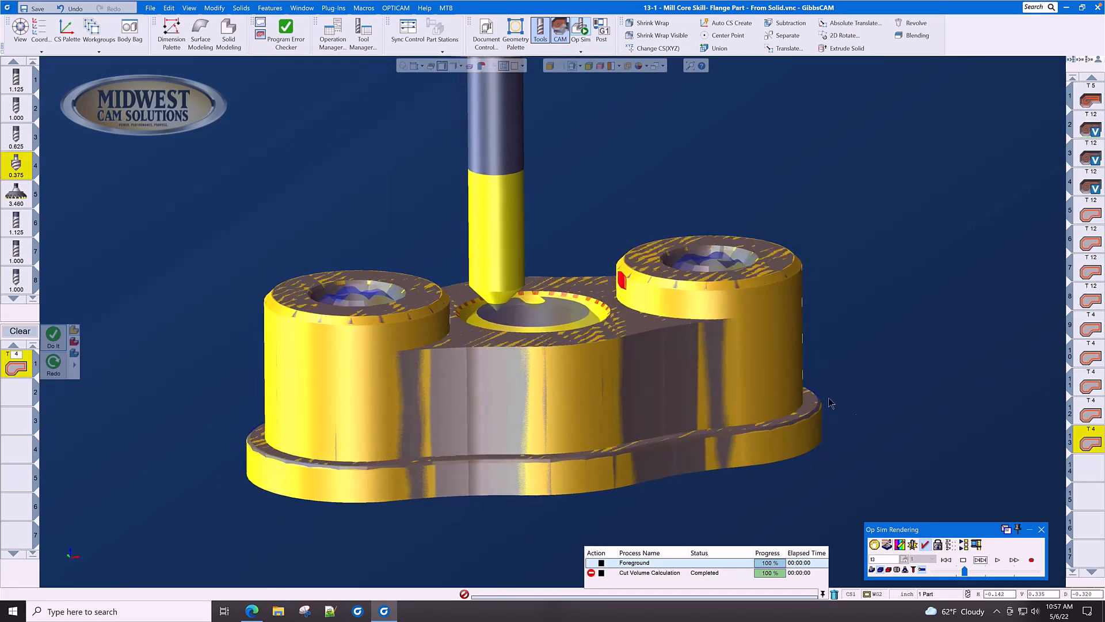
click(1040, 529)
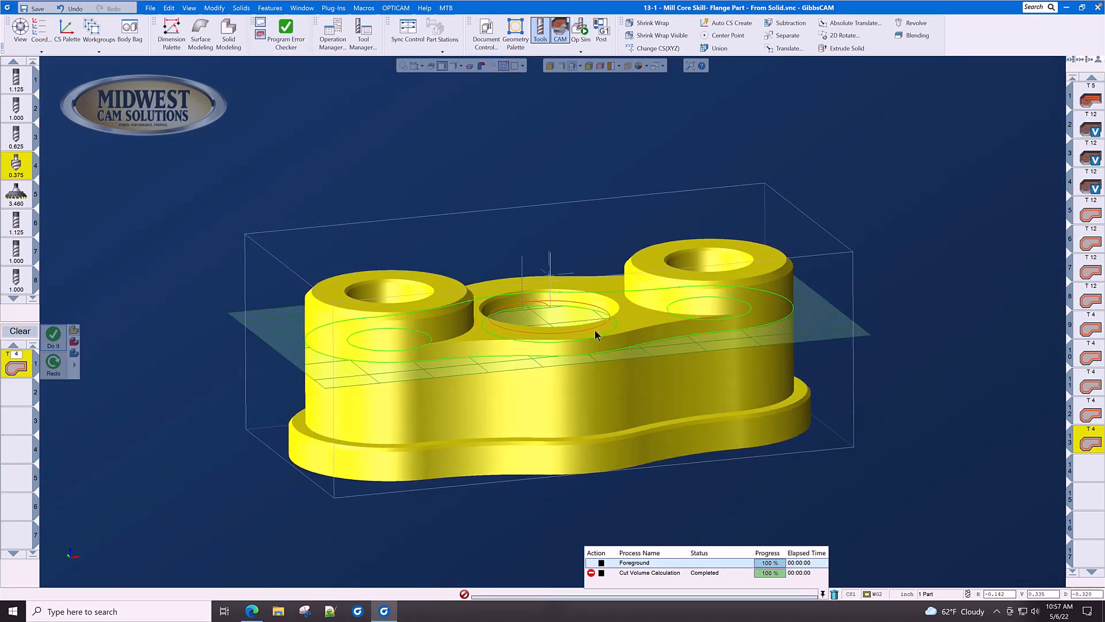
Step: Reopen the central bore's chamfer operation, set its final depth to -0.4, regenerate the toolpath, and close the process settings
double_click(1091, 443)
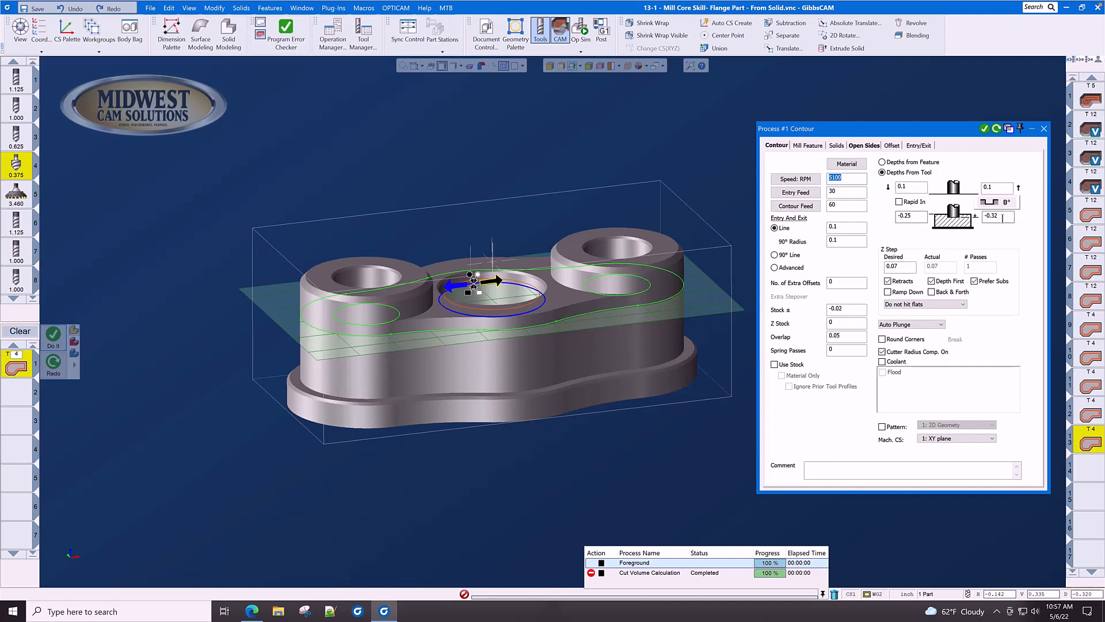
click(1005, 219)
double_click(1004, 219)
text(-.25-.15)
key(Return)
click(997, 129)
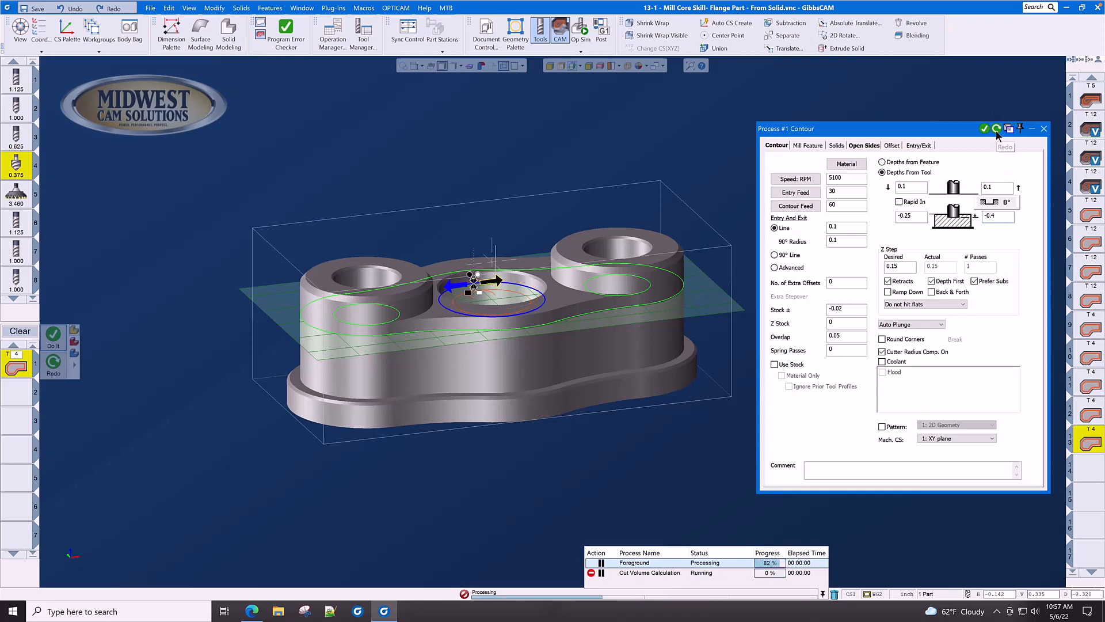
click(1044, 129)
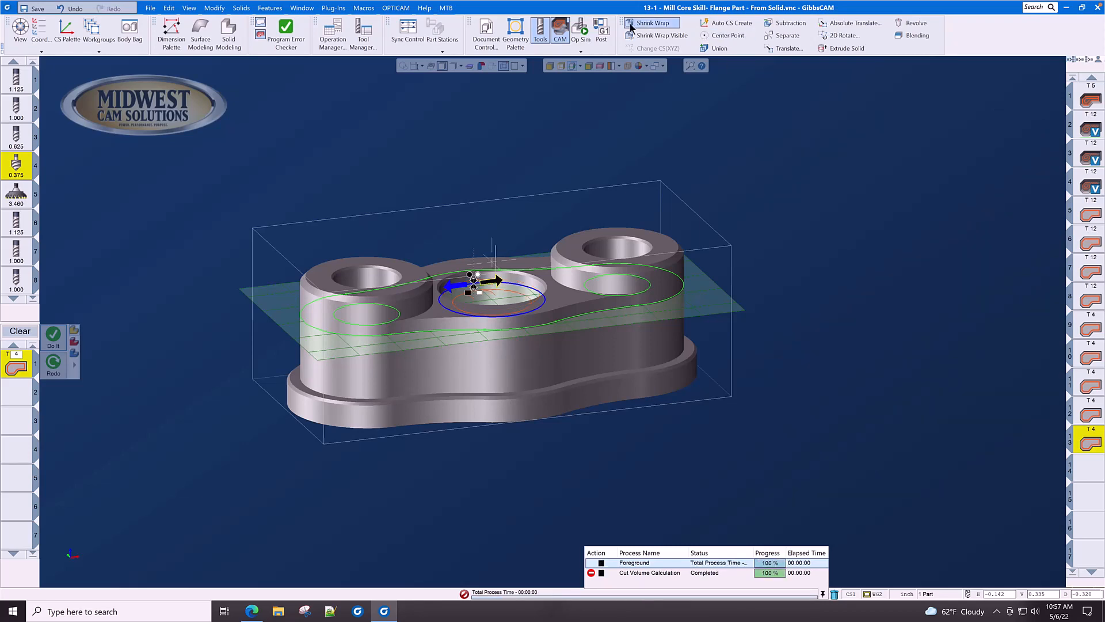
Step: Select the solid, replay the simulation of the deeper central bore chamfer, inspect the result, and close the simulation
click(596, 371)
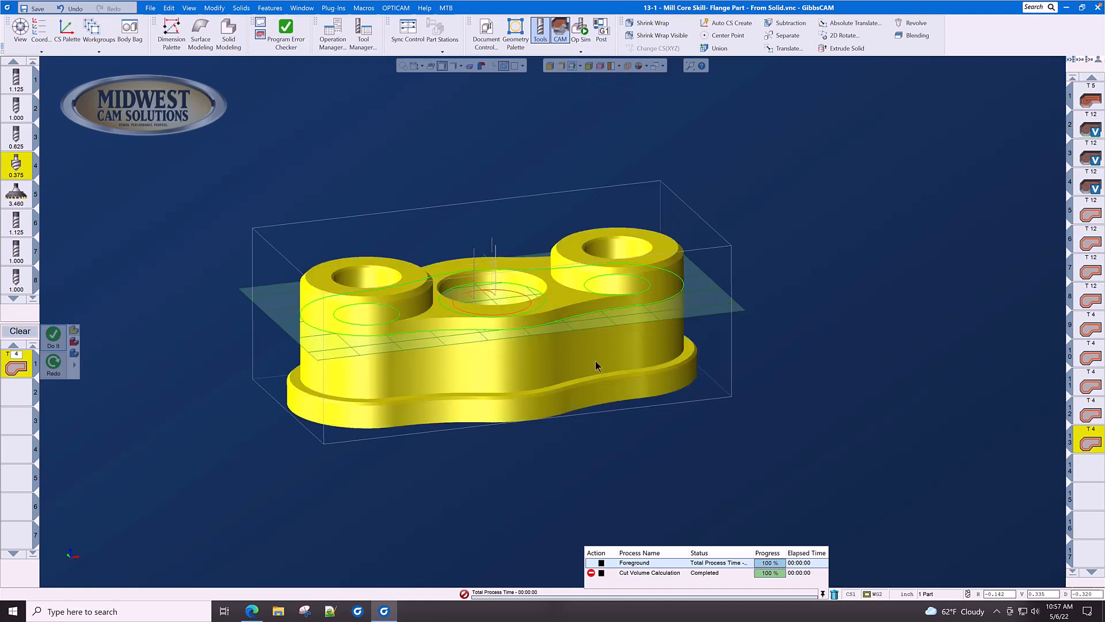
click(585, 23)
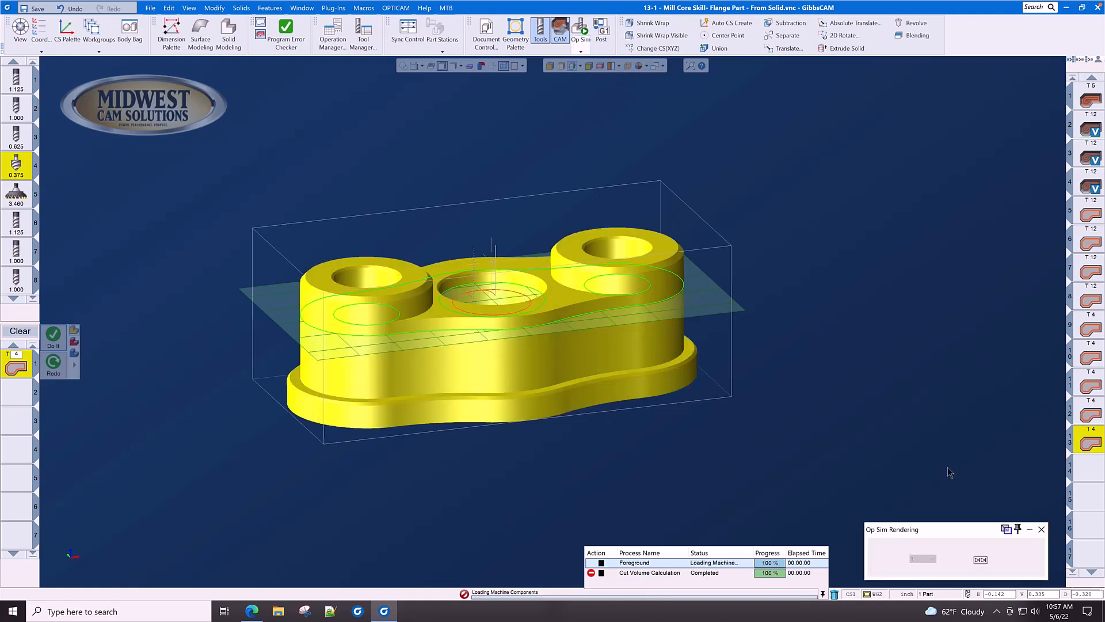
click(998, 561)
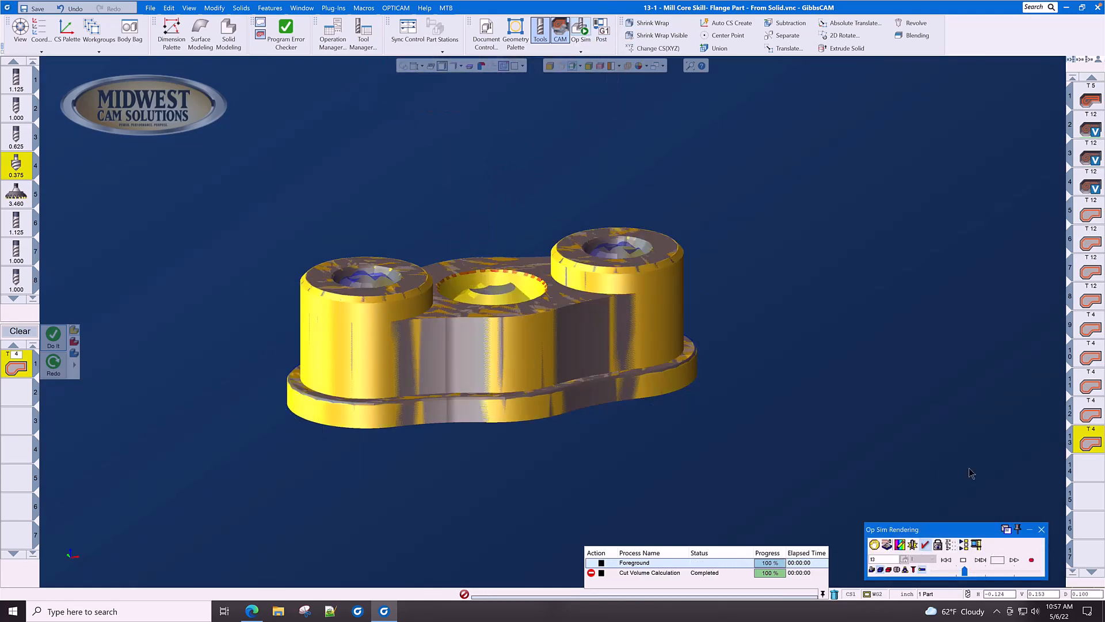
middle_drag(576, 275, 854, 424)
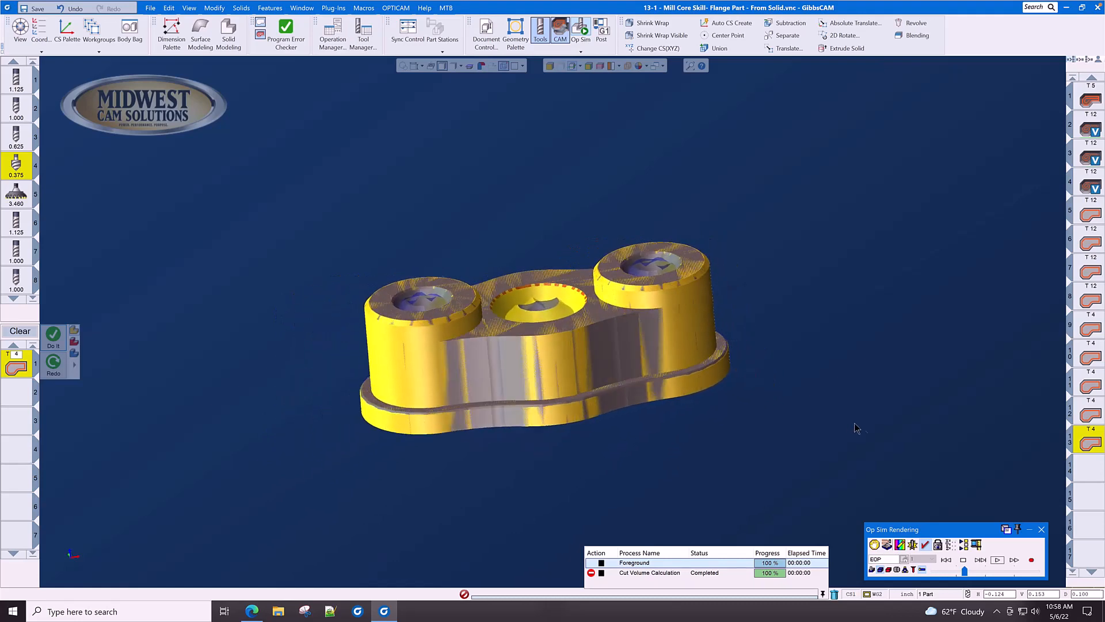
click(1042, 529)
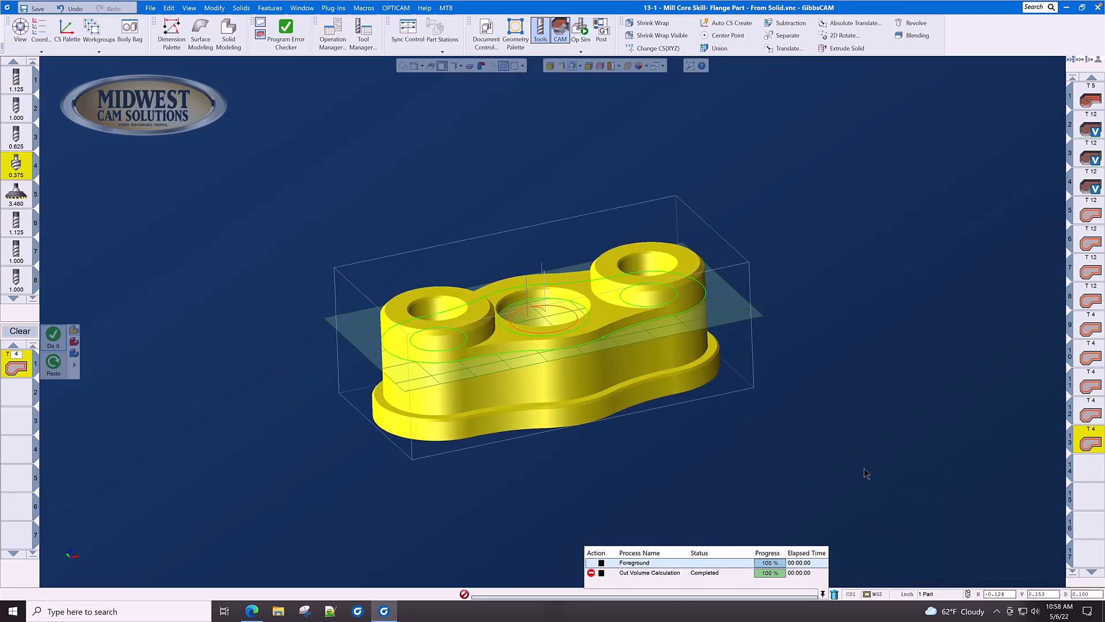
Step: Reopen the contour process and set its start depth to -1 and final depth to -1.15 for the base flange chamfer
scroll(858, 441, up, 3)
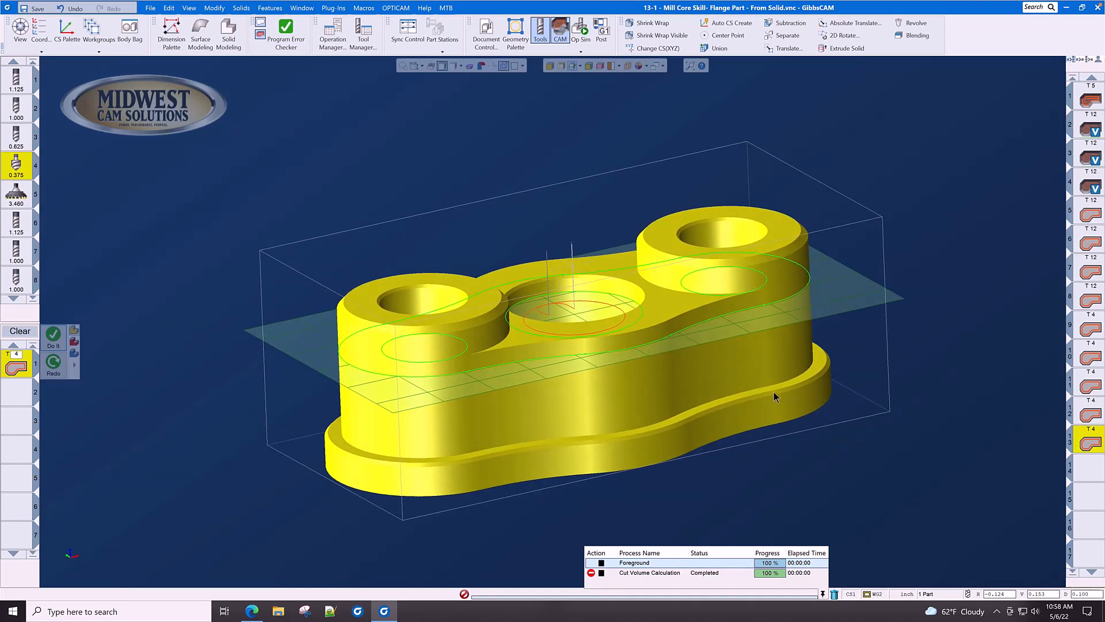
scroll(775, 397, down, 2)
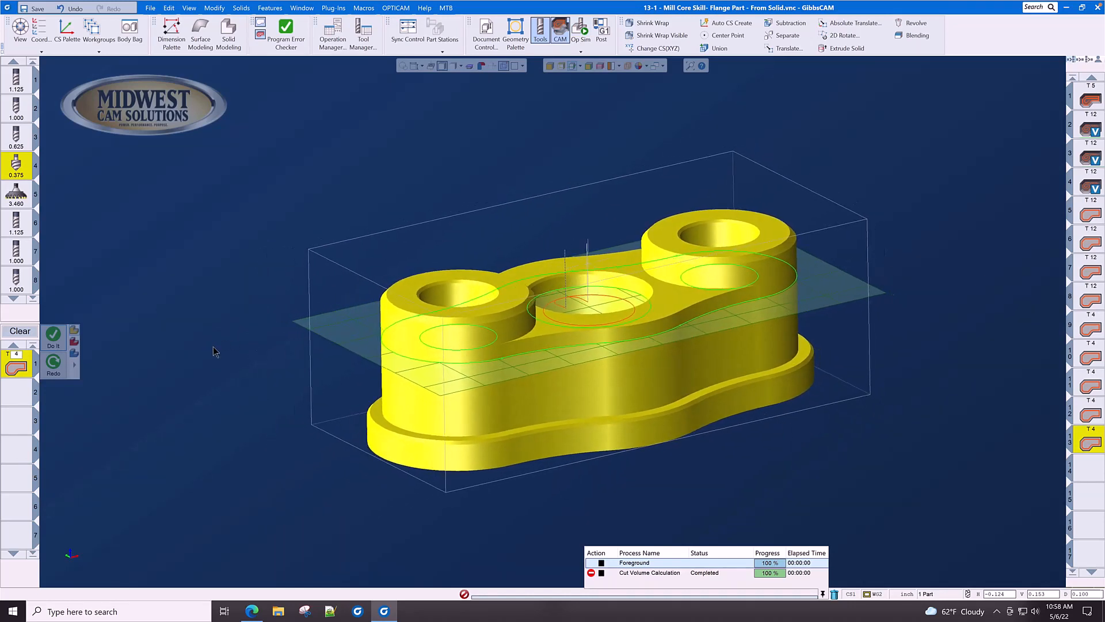
middle_drag(224, 362, 209, 362)
double_click(16, 367)
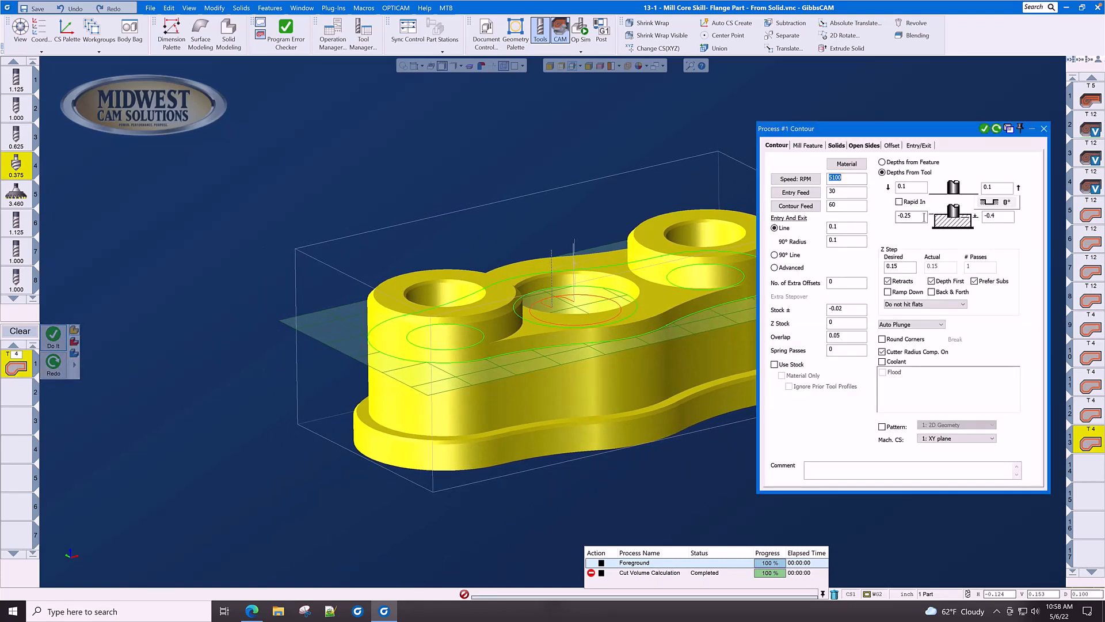
double_click(923, 218)
scroll(741, 372, up, 6)
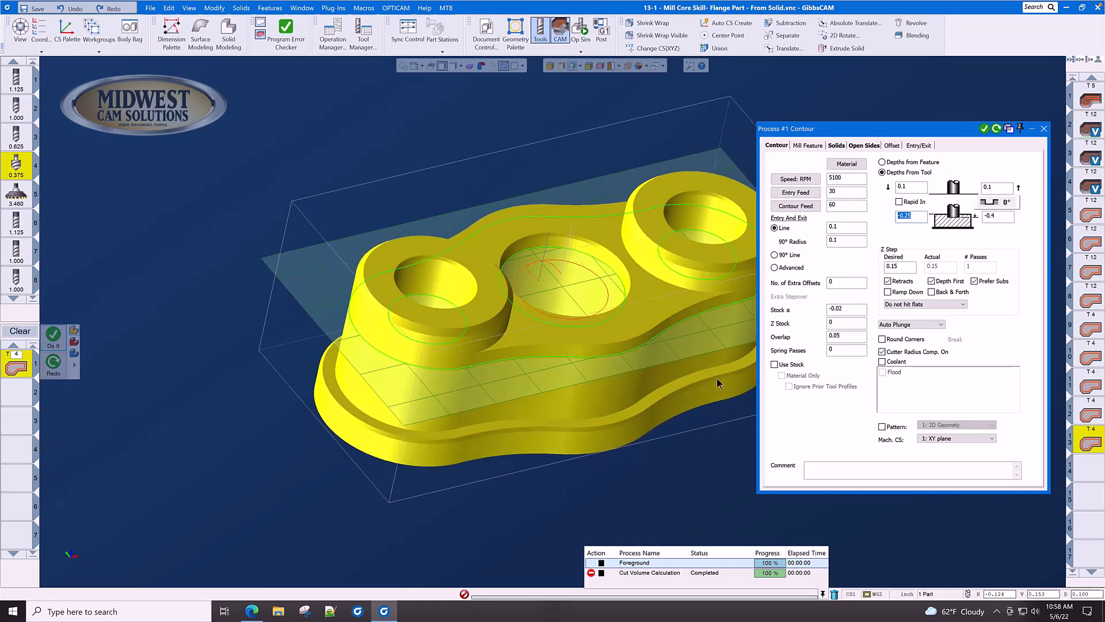
scroll(709, 372, up, 2)
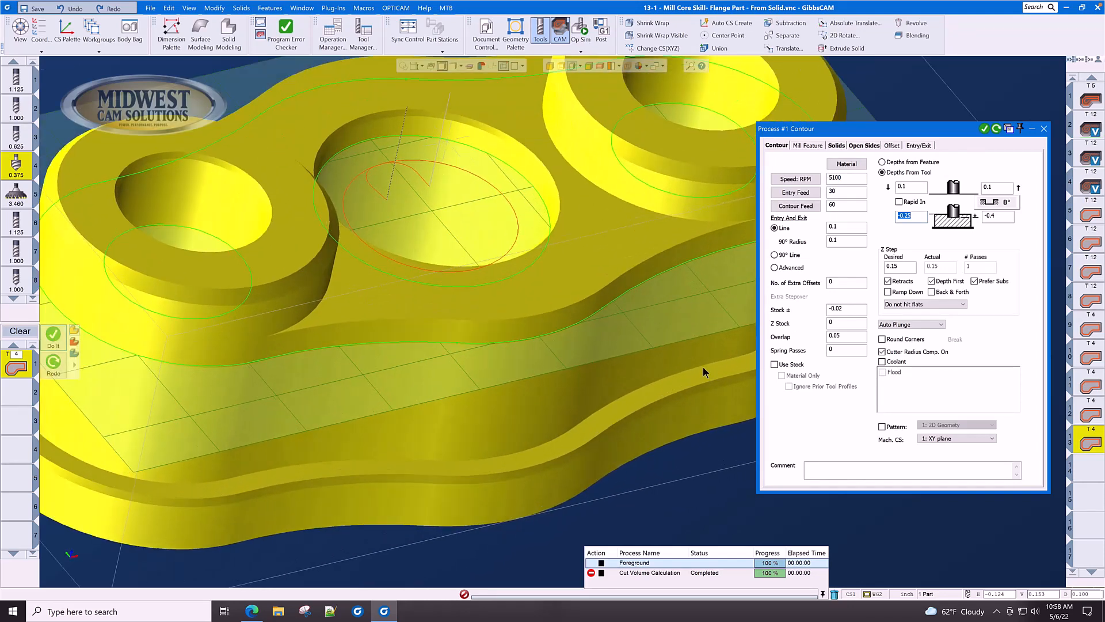
text(-1)
click(1001, 217)
click(842, 309)
double_click(844, 309)
Step: Lower the Profiler plane to the base flange, select its outer profile, create the chamfer contour operation, and close the process settings
drag(726, 314, 725, 454)
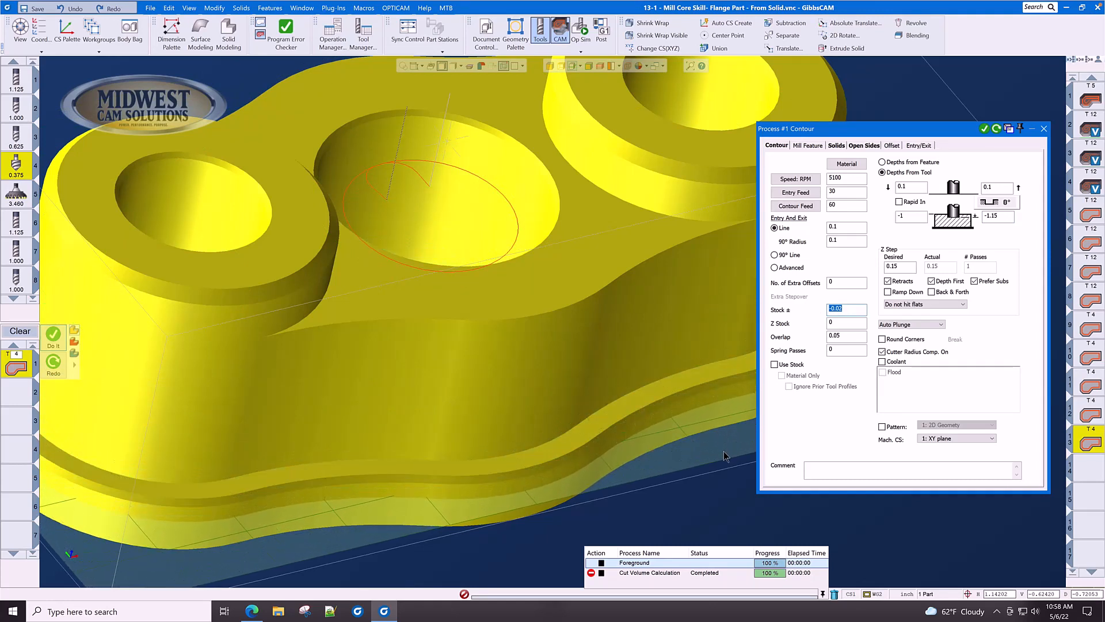
click(527, 490)
scroll(515, 356, down, 3)
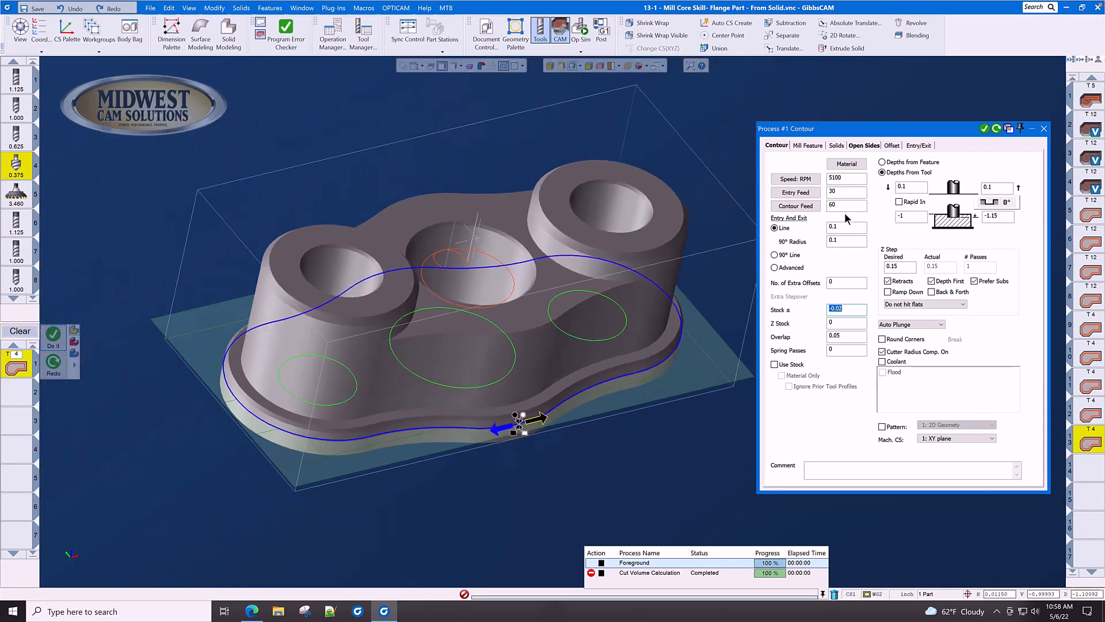
click(985, 129)
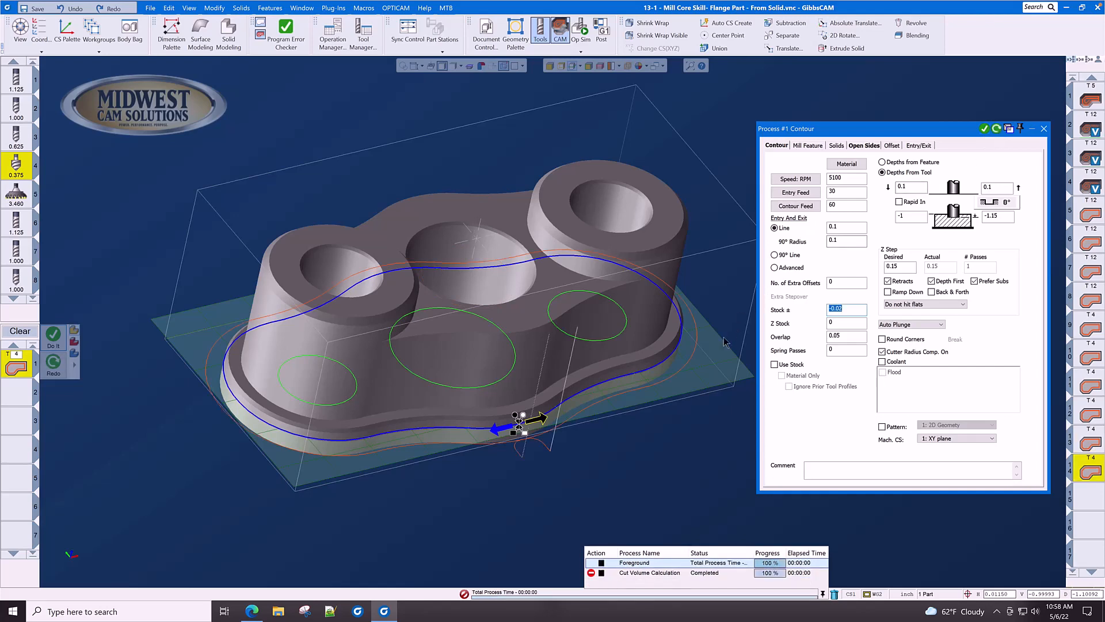
click(1043, 129)
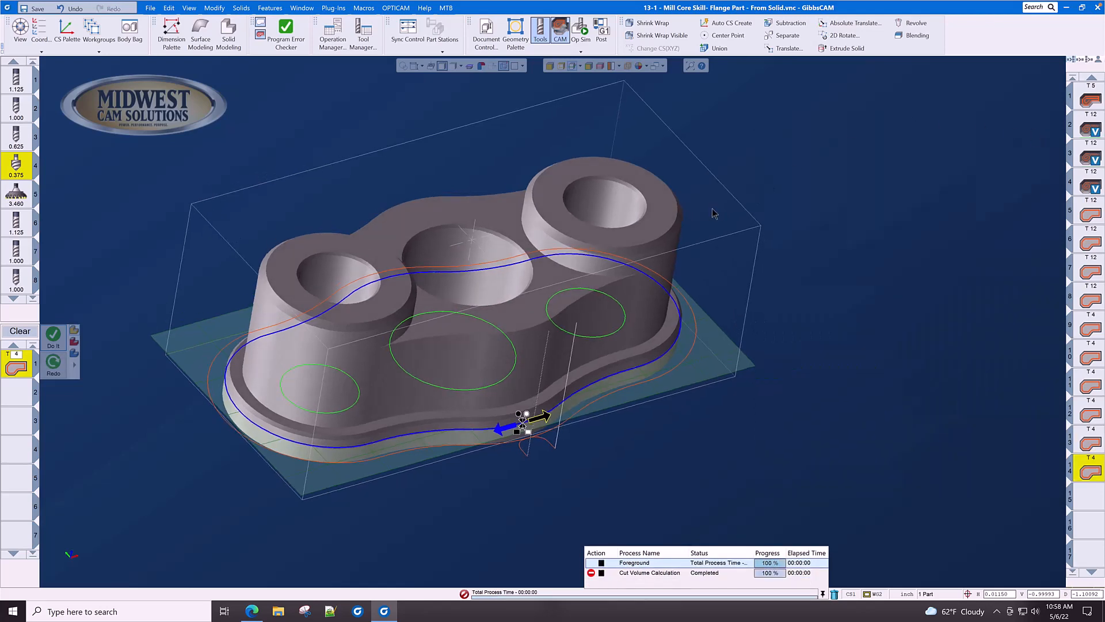
Step: Turn off the simulation's Start At Operation condition and play the whole program from the first operation at an increased speed
click(647, 224)
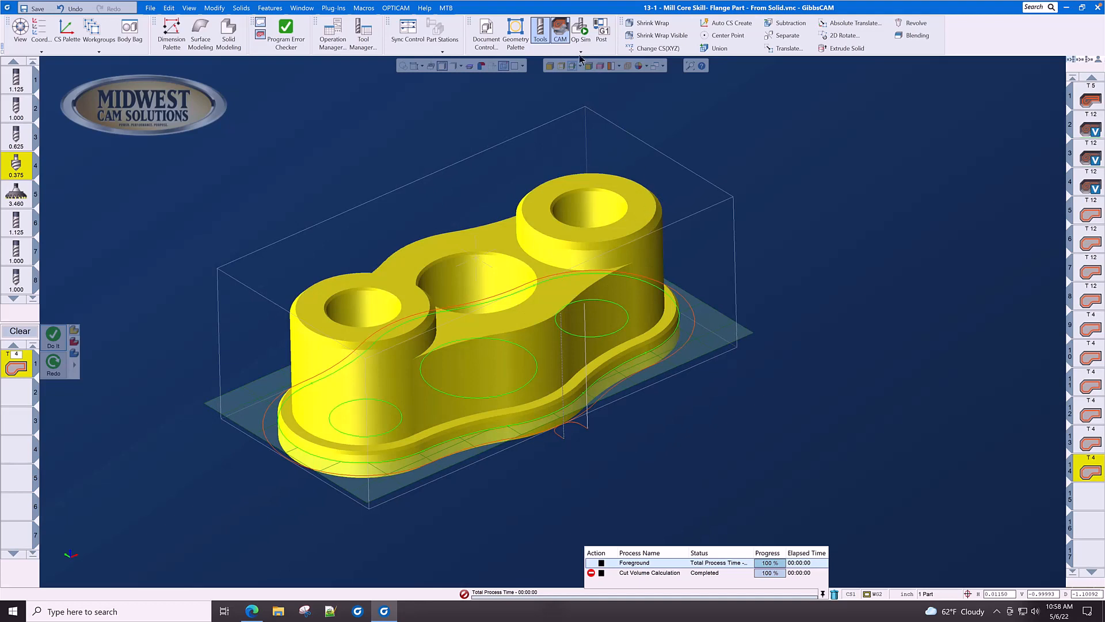
click(581, 32)
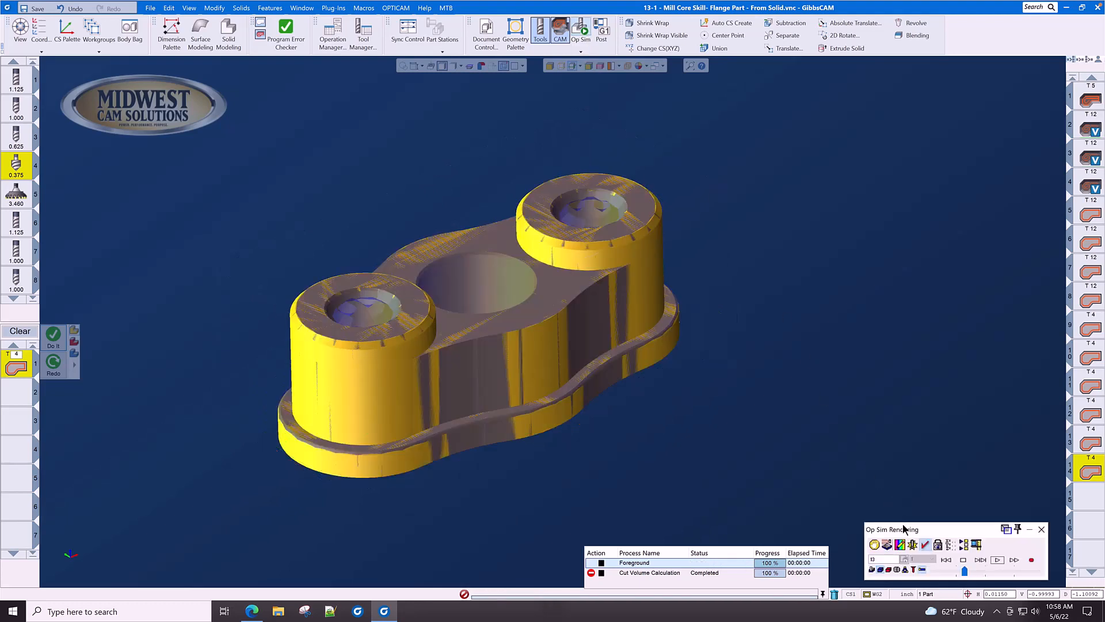
click(947, 561)
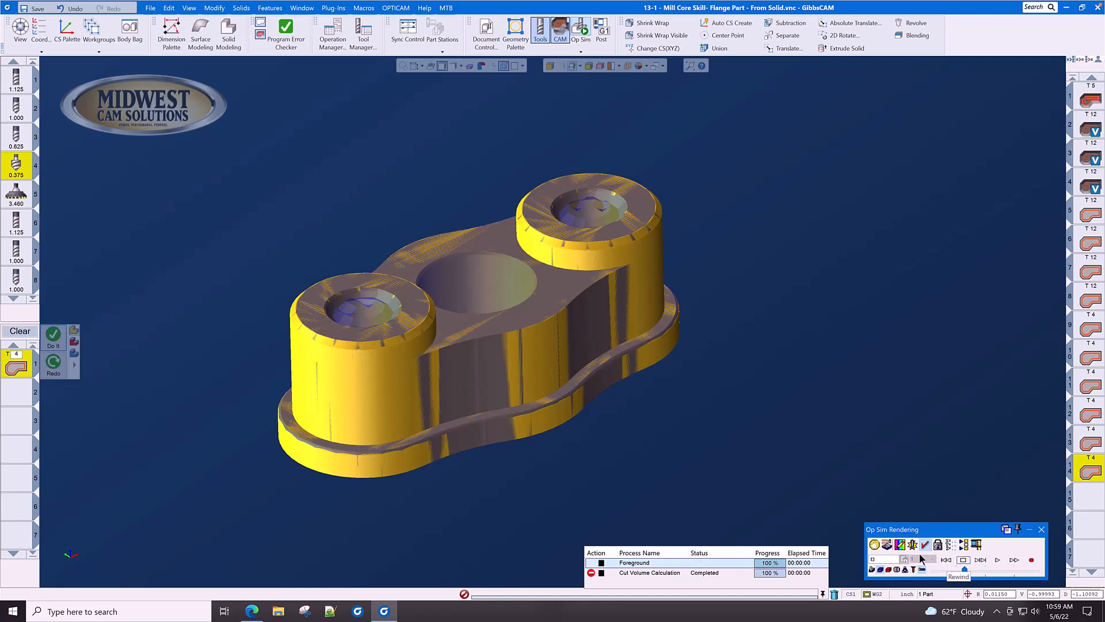
click(875, 544)
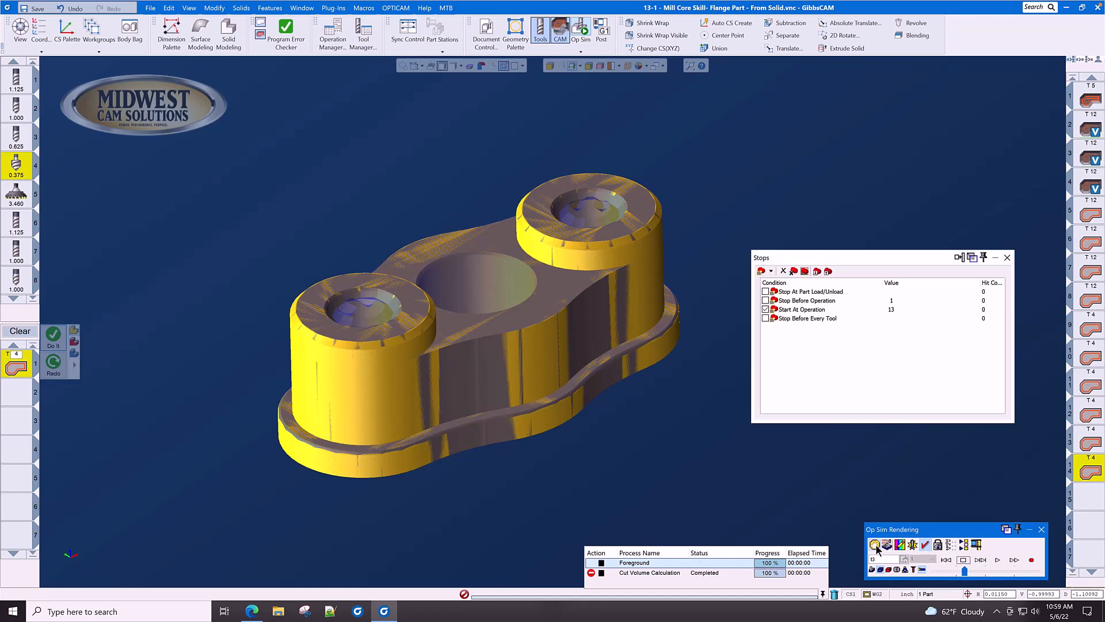
click(766, 310)
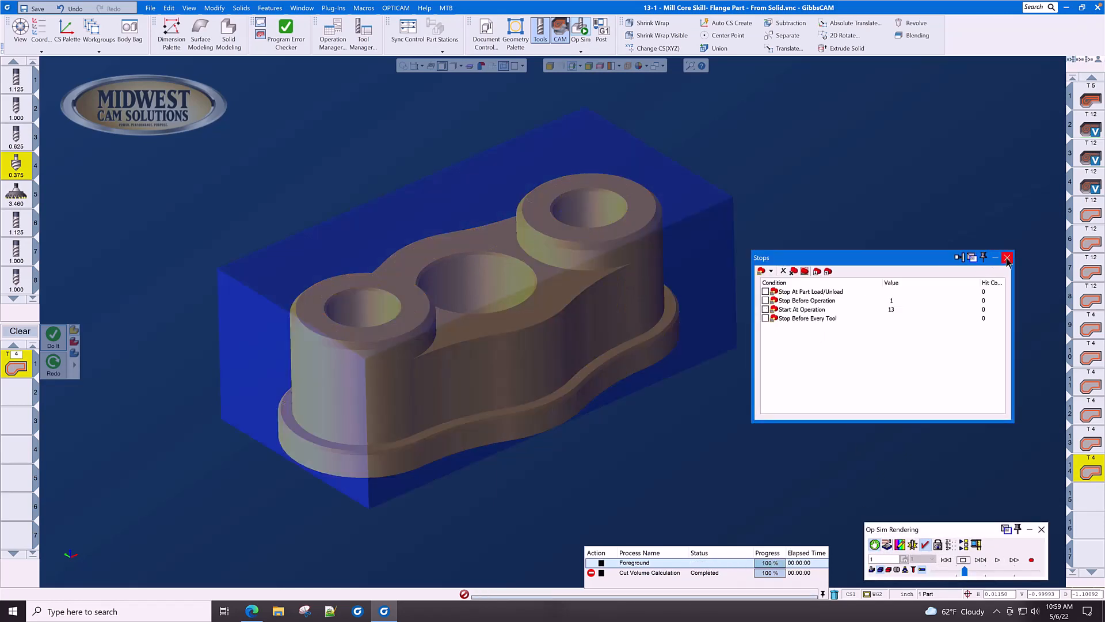
click(1007, 257)
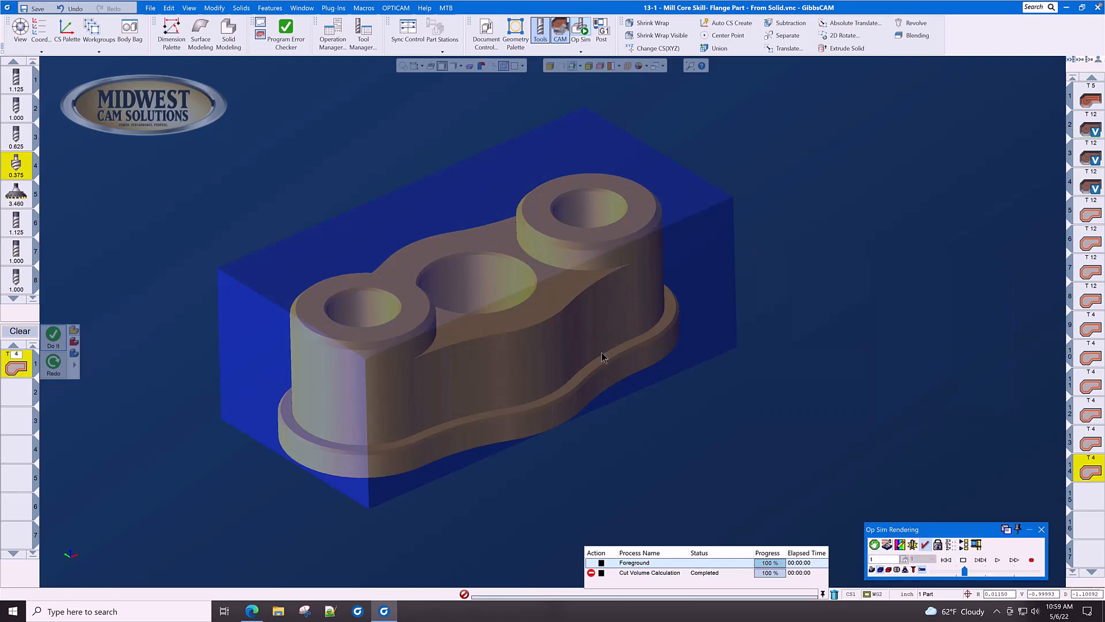
click(998, 560)
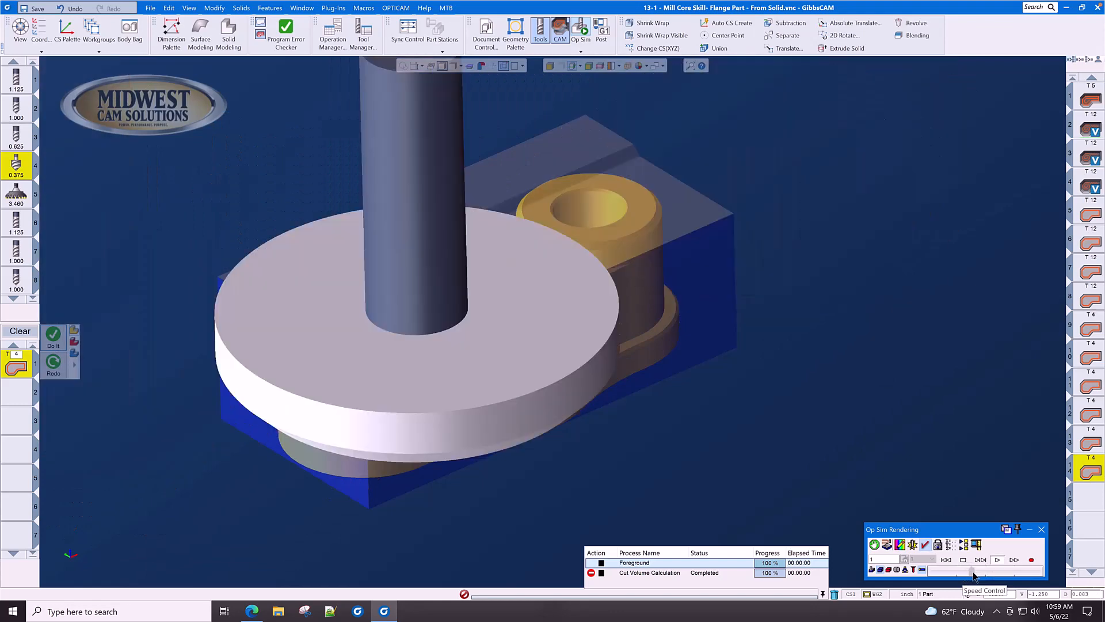
drag(965, 572, 999, 571)
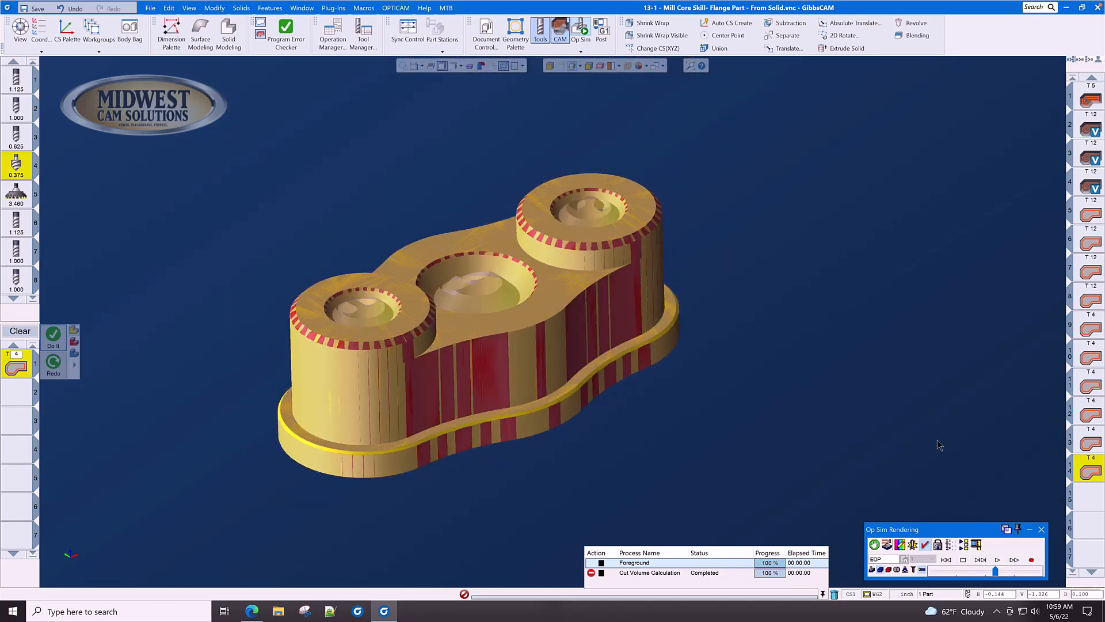
Step: Analyze the cut part for Remaining Material and examine the bores and walls of the flange
click(976, 544)
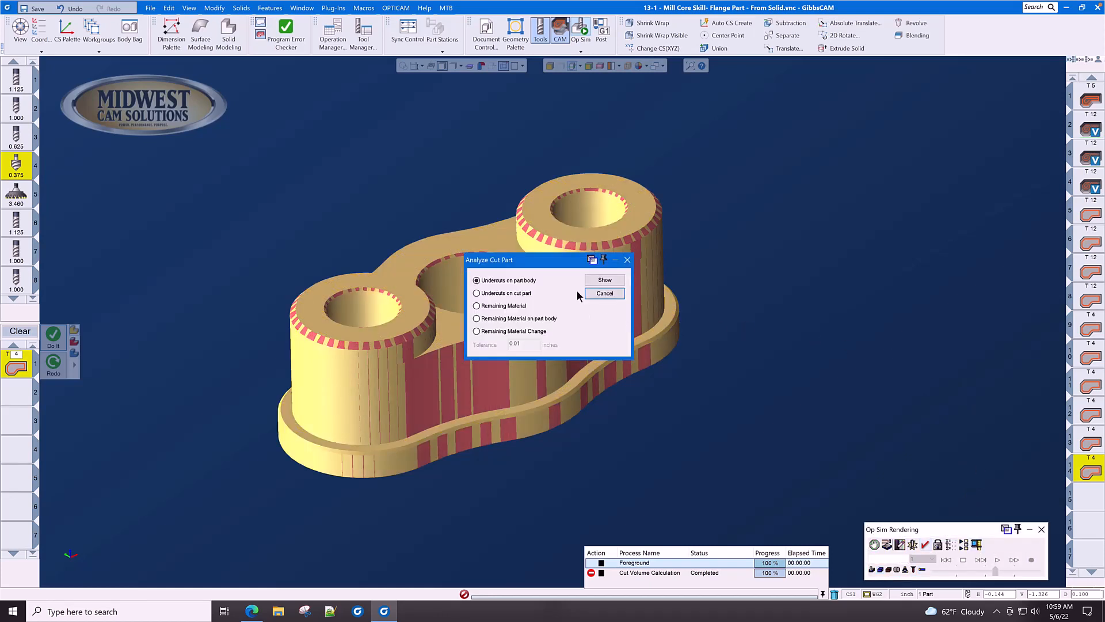
drag(558, 264, 810, 250)
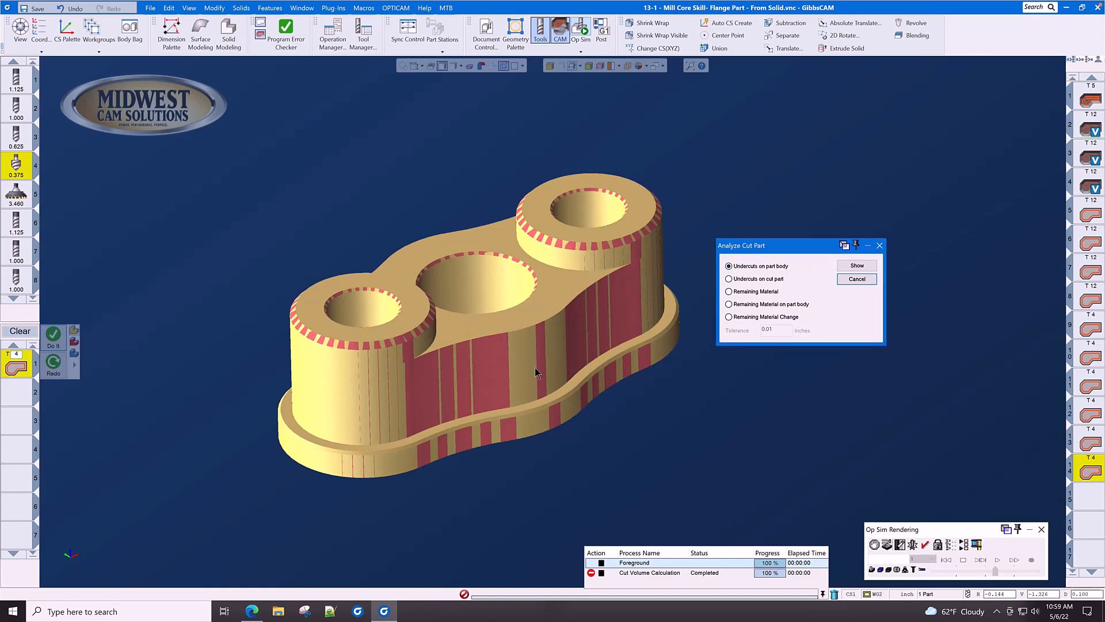
click(729, 292)
click(857, 265)
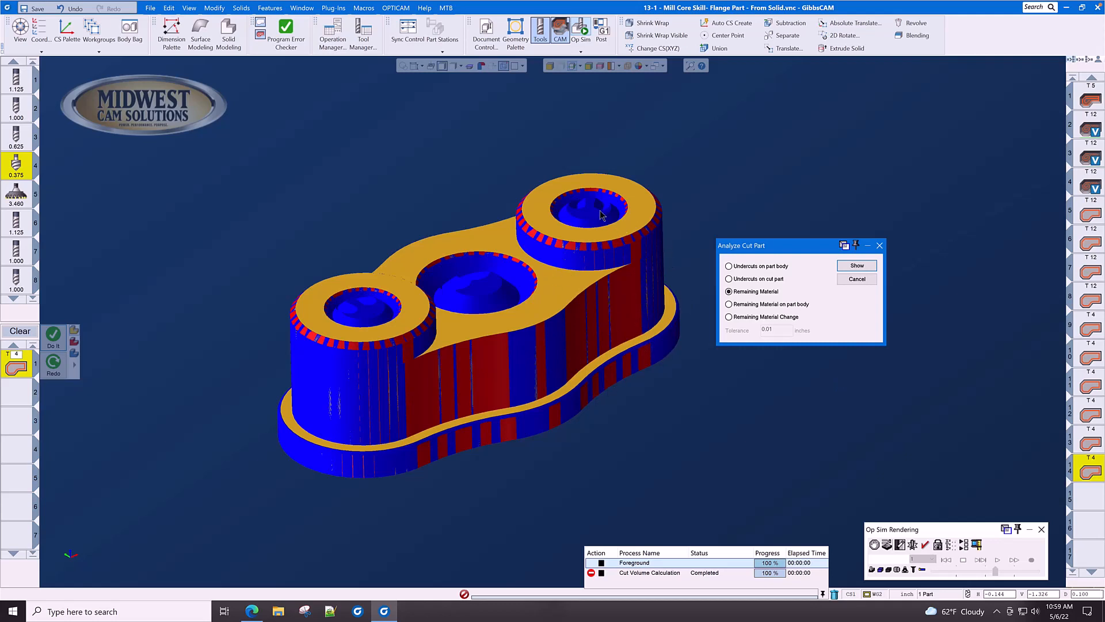
middle_drag(600, 215, 507, 275)
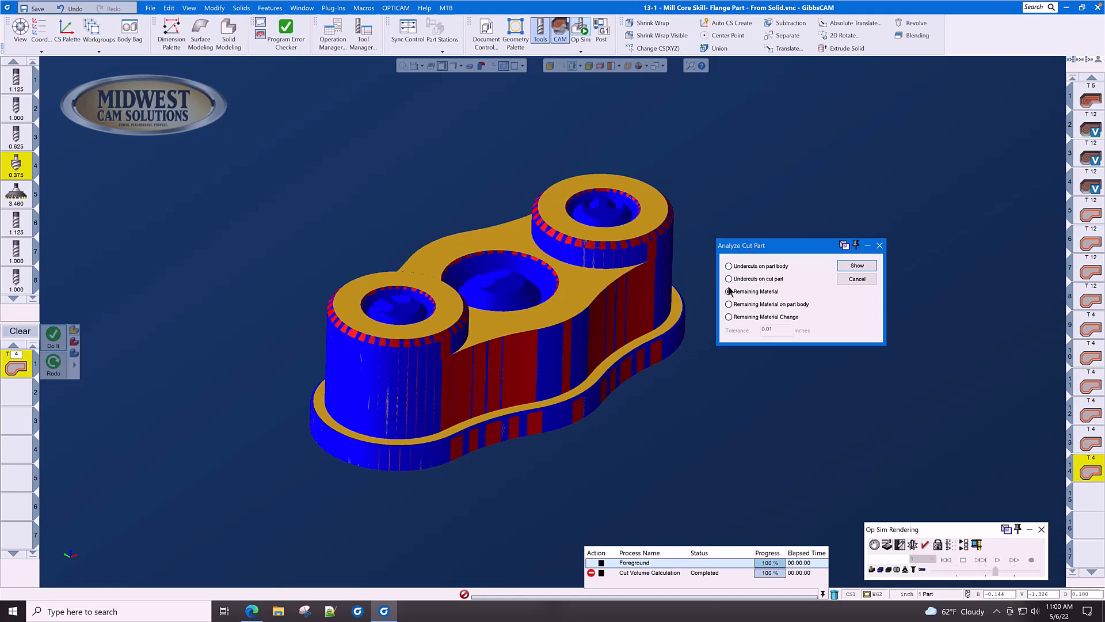
Step: Close the cut part analysis and the simulation, and clear the contour process from the process list
click(879, 247)
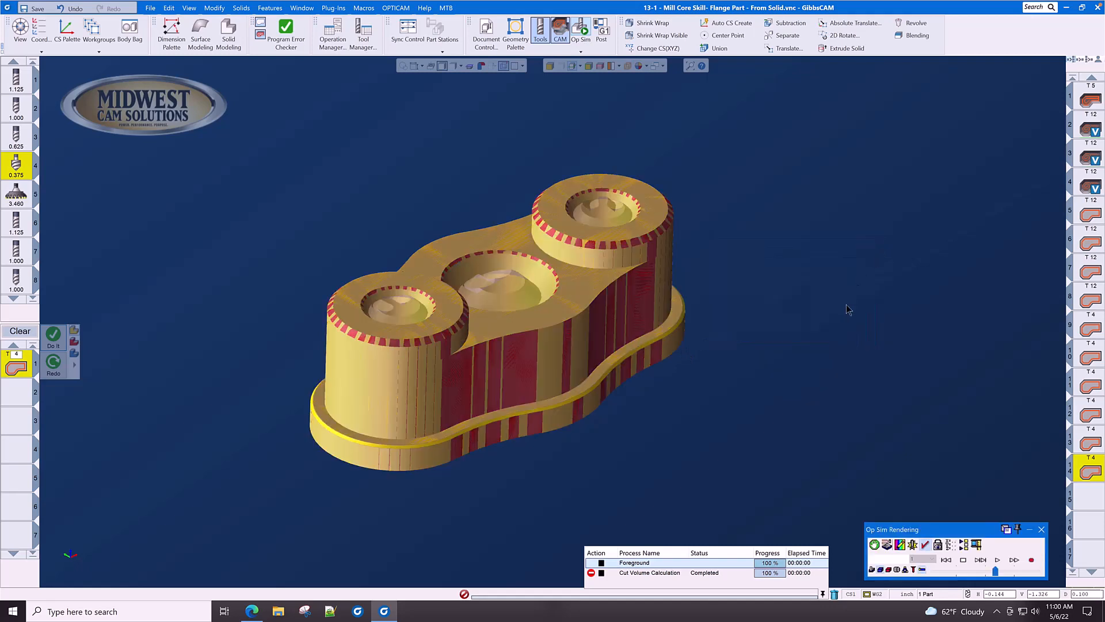
click(1042, 530)
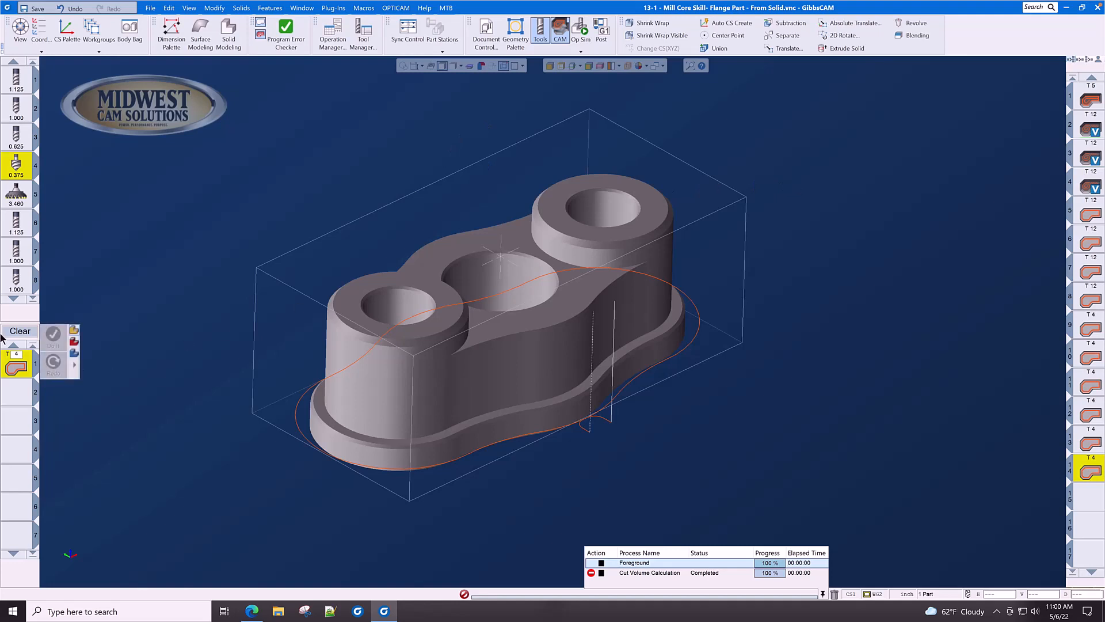
click(19, 332)
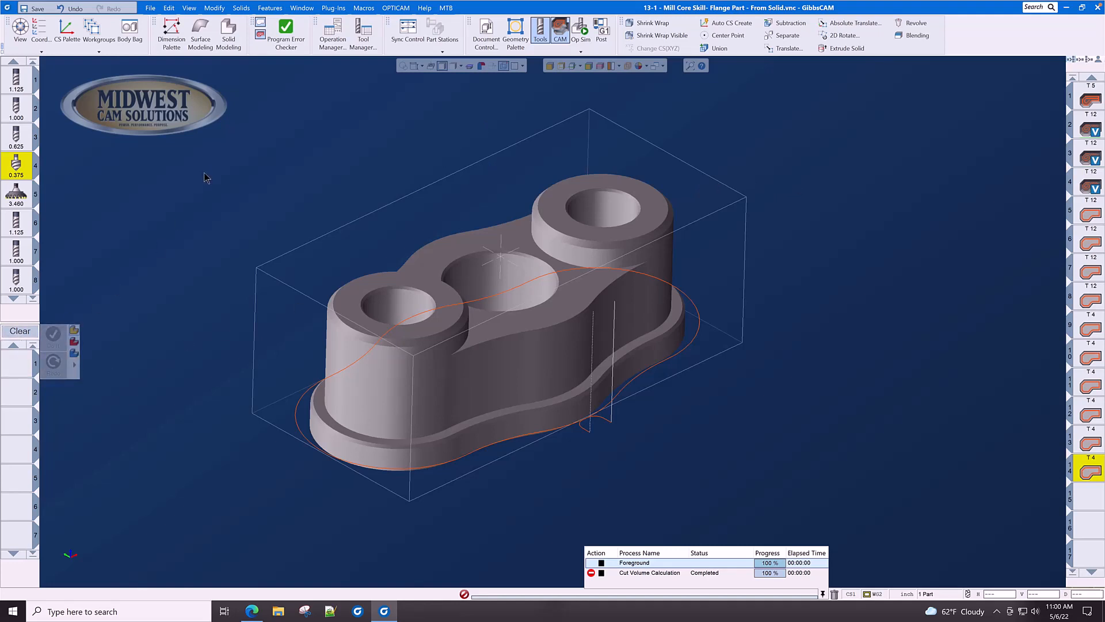
Step: Select the flange solid and run automatic feature recognition on it in the Hole Manager
click(530, 380)
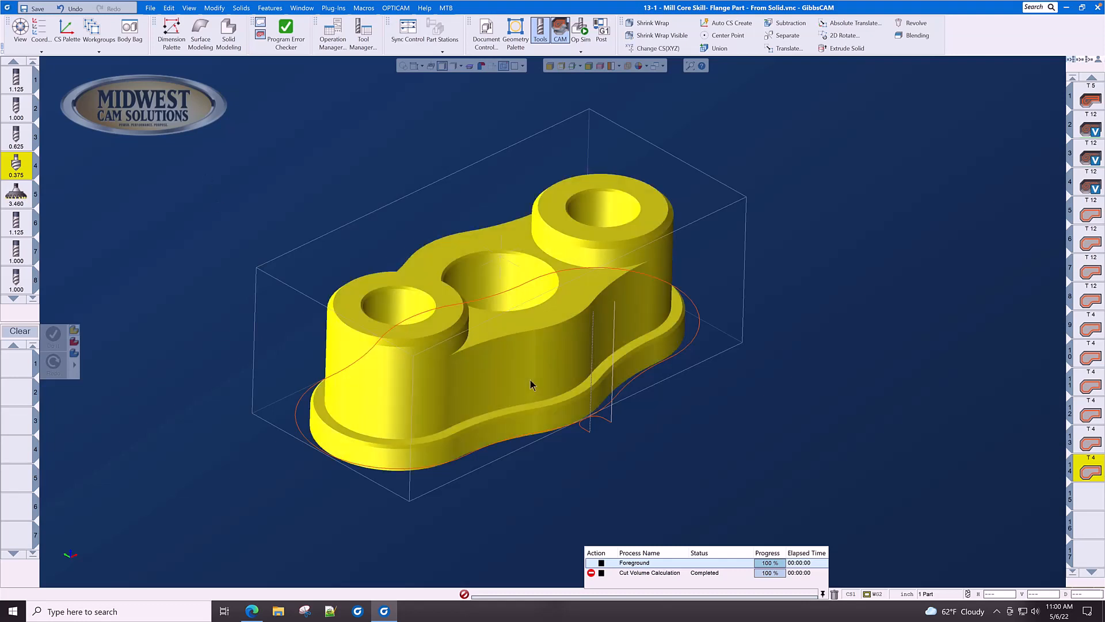
click(273, 9)
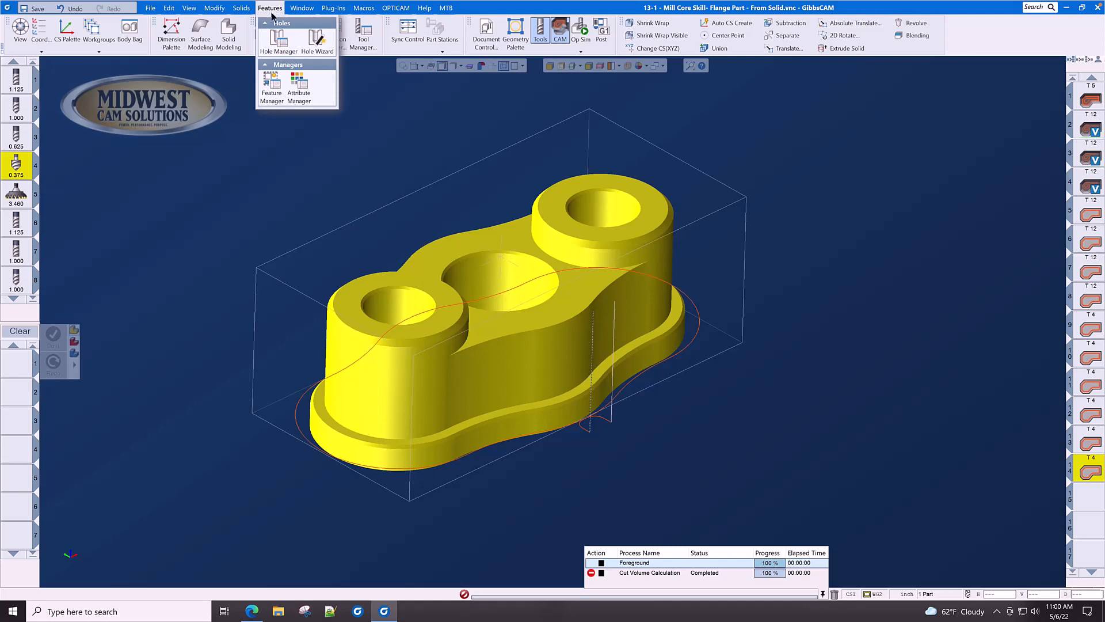
click(279, 40)
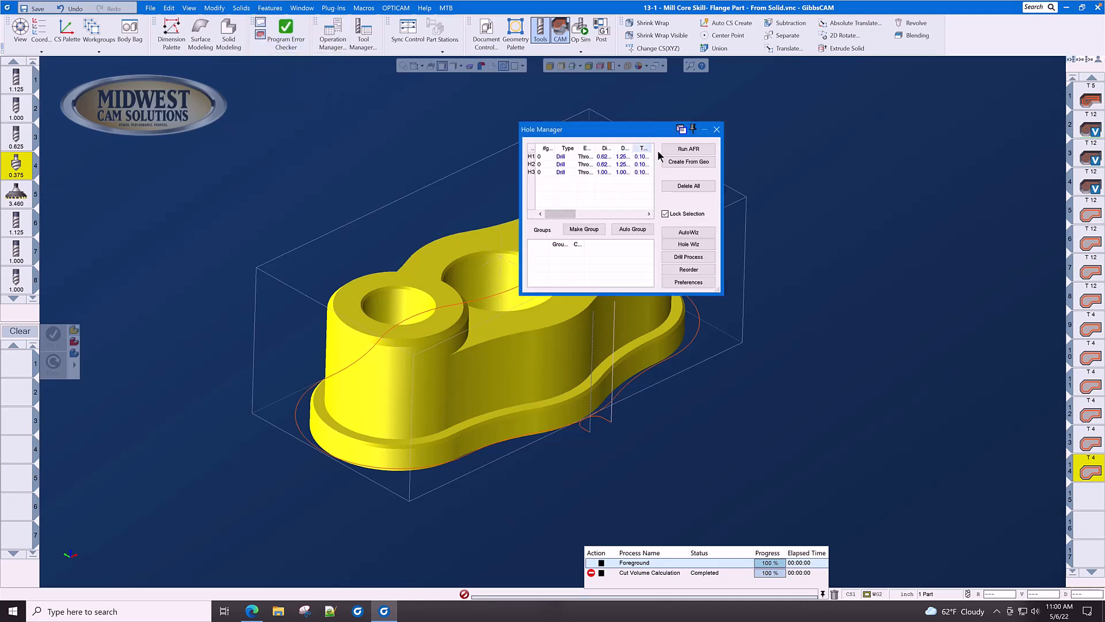
click(687, 150)
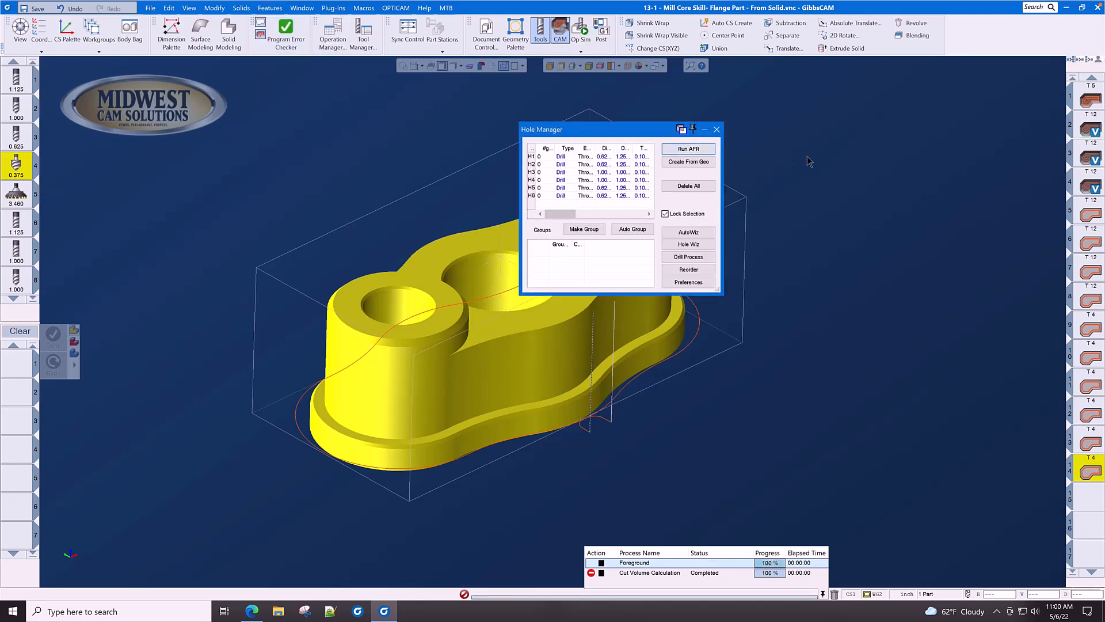
click(717, 129)
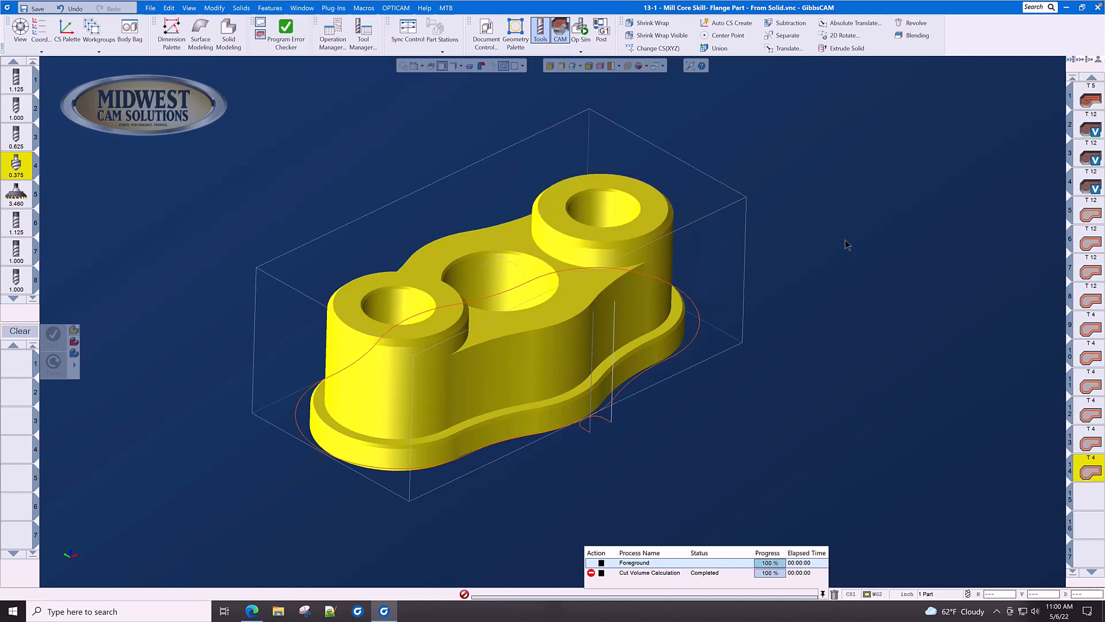
Step: Make empty operation slot 15 the insertion point, deselect the solid, and turn on the display of hole features
click(1084, 497)
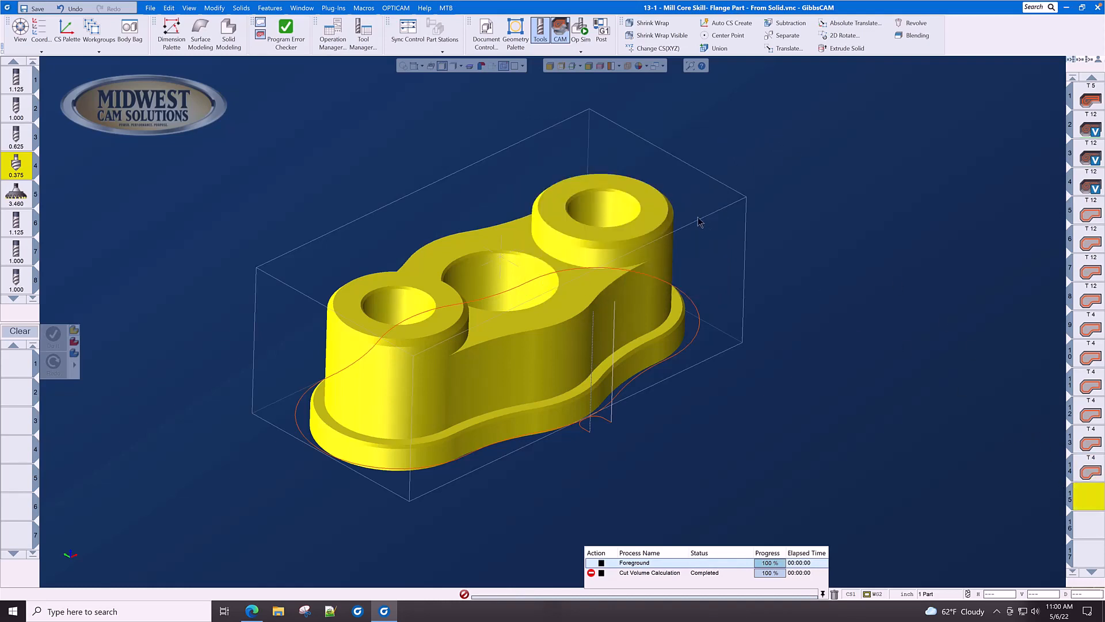
click(440, 129)
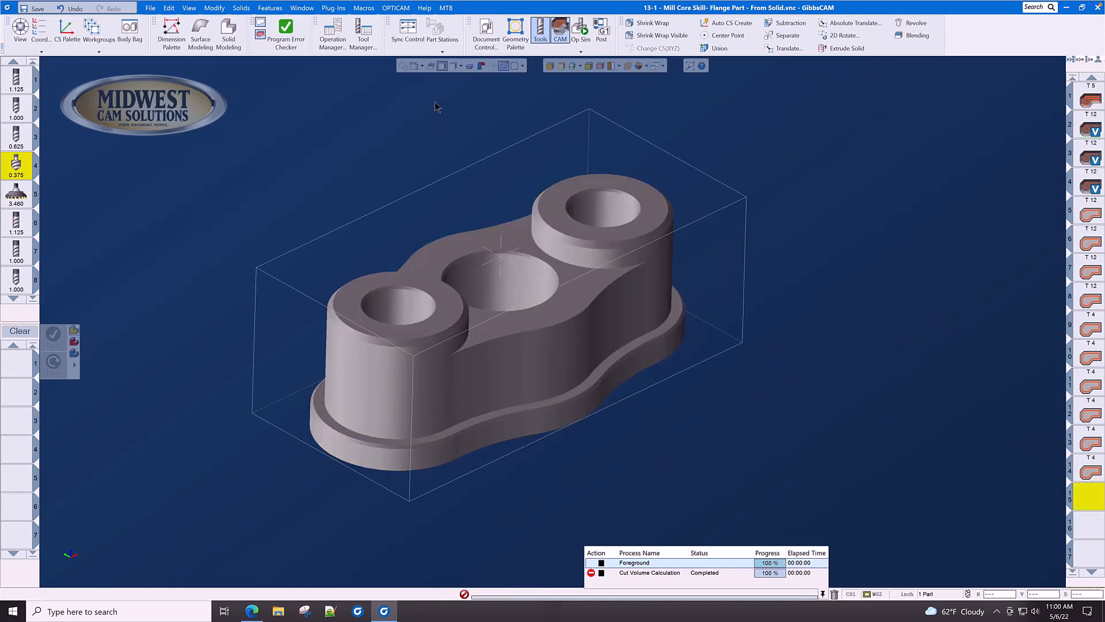
click(429, 67)
Step: Open the definition of the hole in the rear boss and examine its diameters, depths and end condition
click(604, 216)
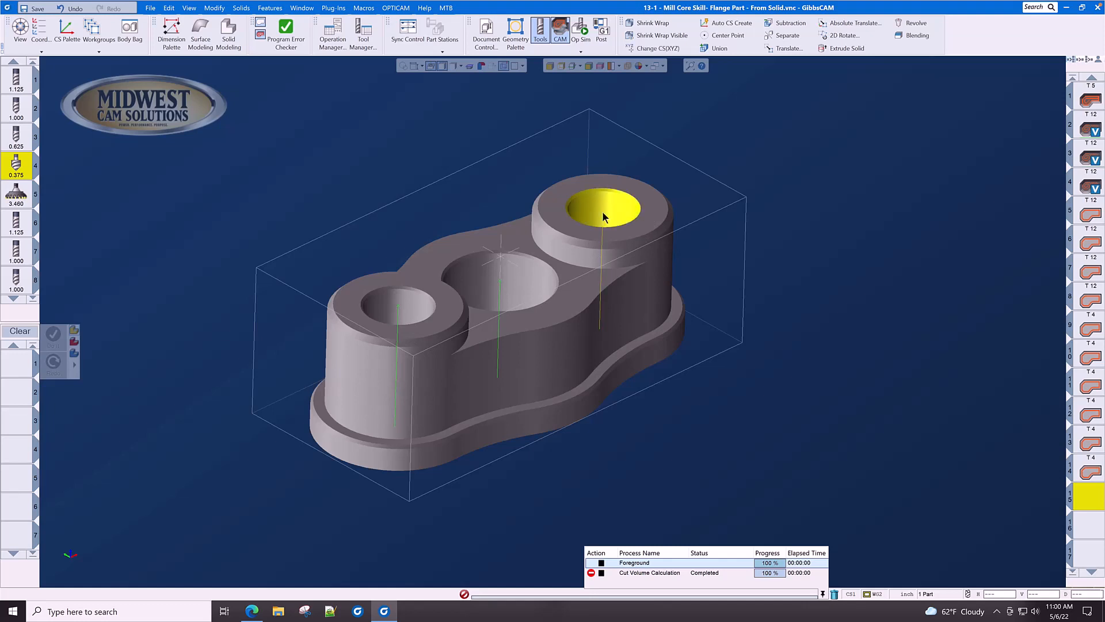
right_click(604, 216)
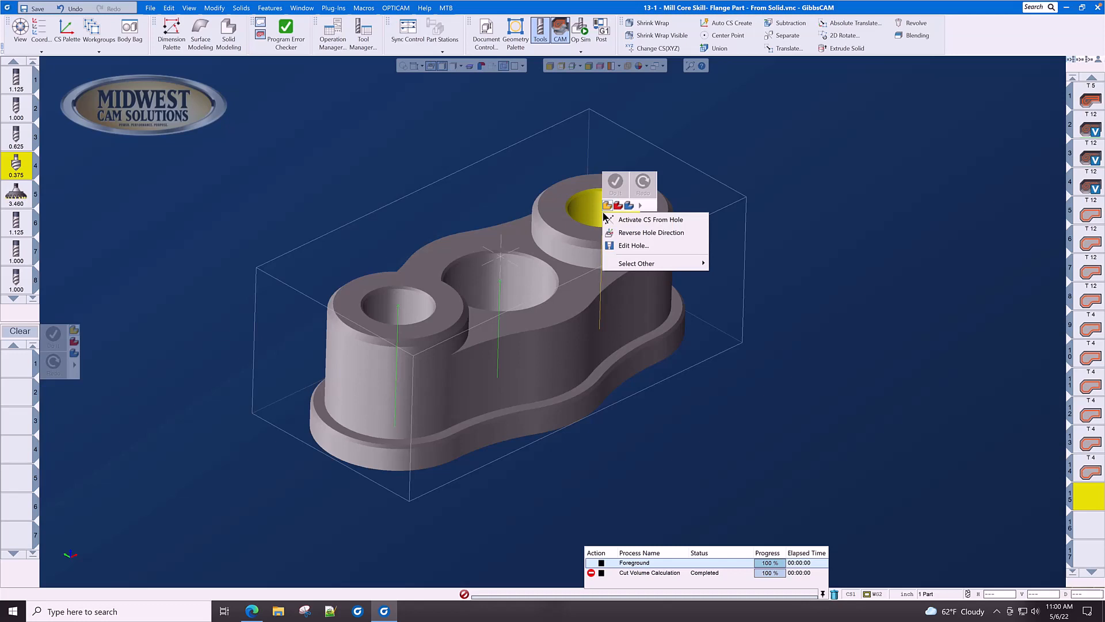
click(625, 245)
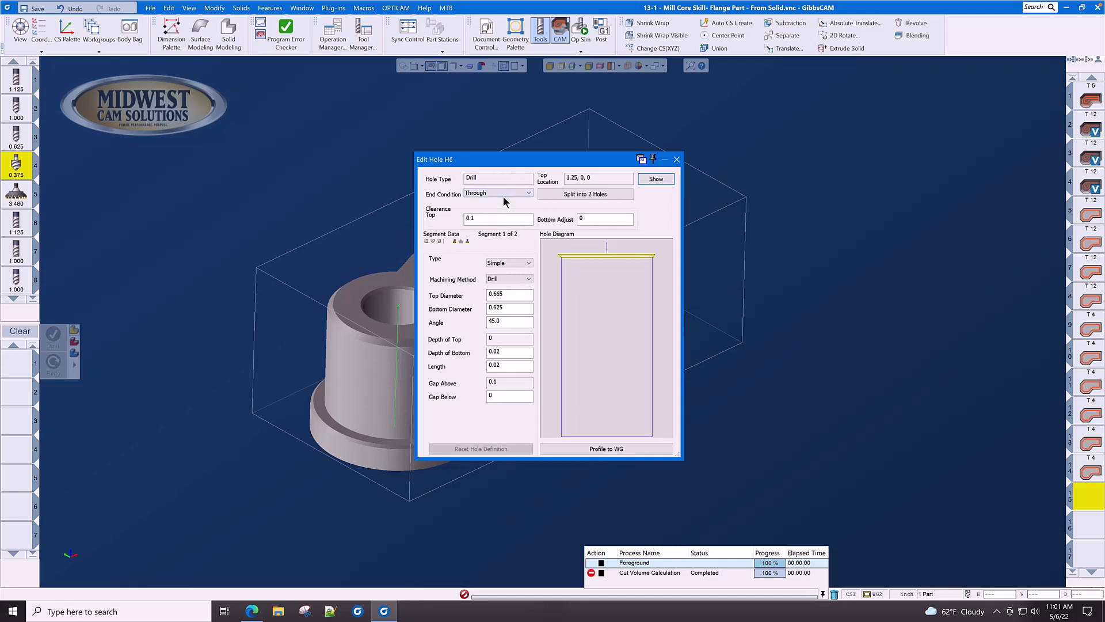
click(676, 160)
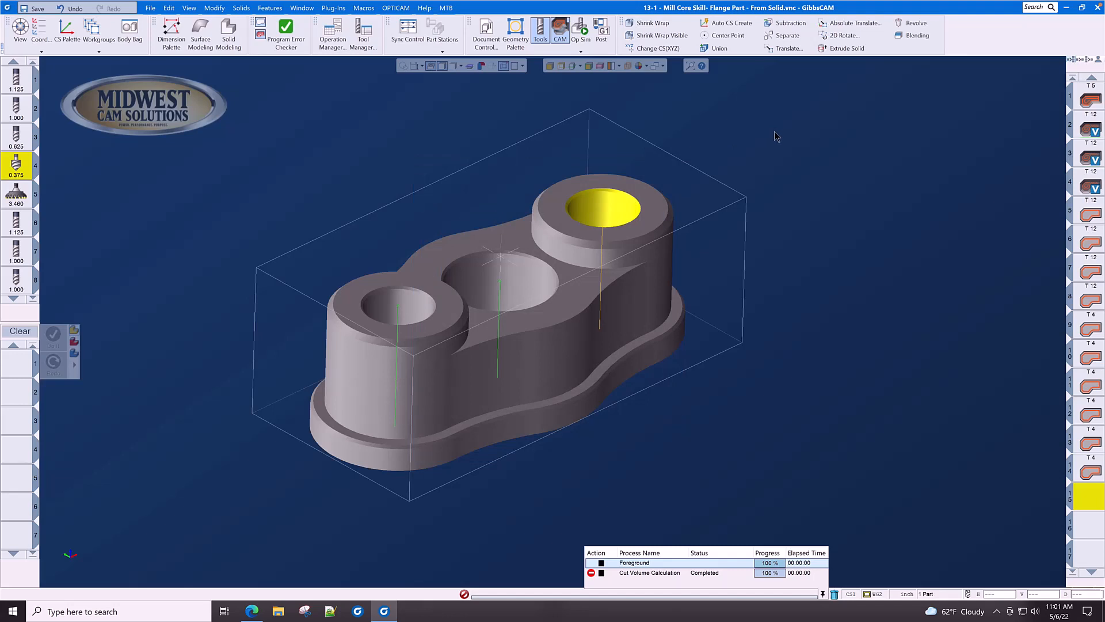
click(775, 136)
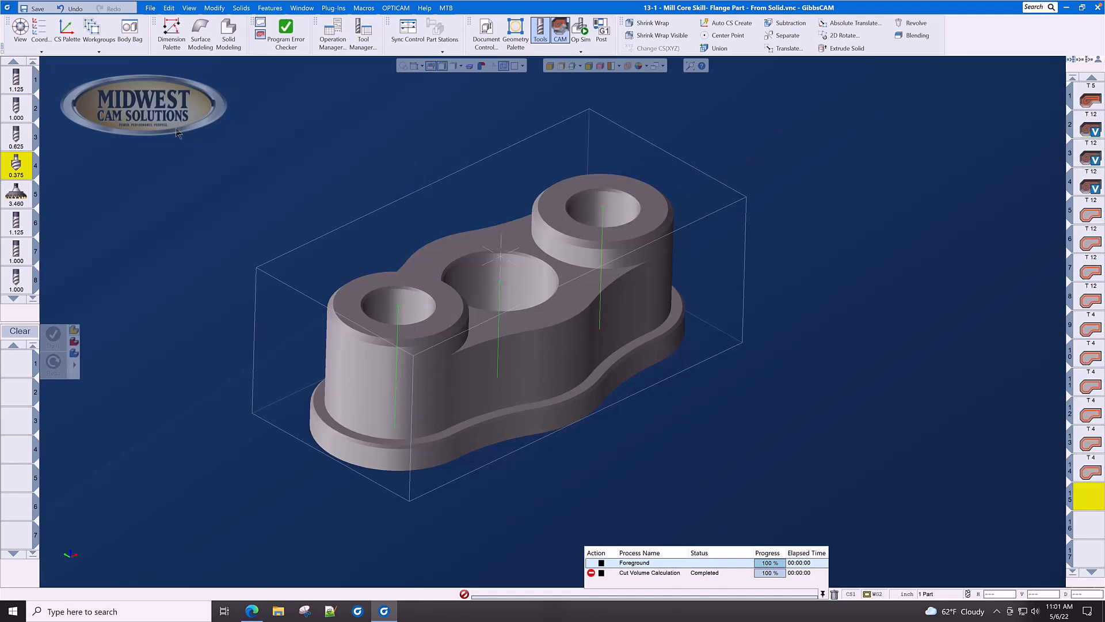
Step: Review the tool definition of the 5/8" insert drill, tool 3
mouse_move(19, 140)
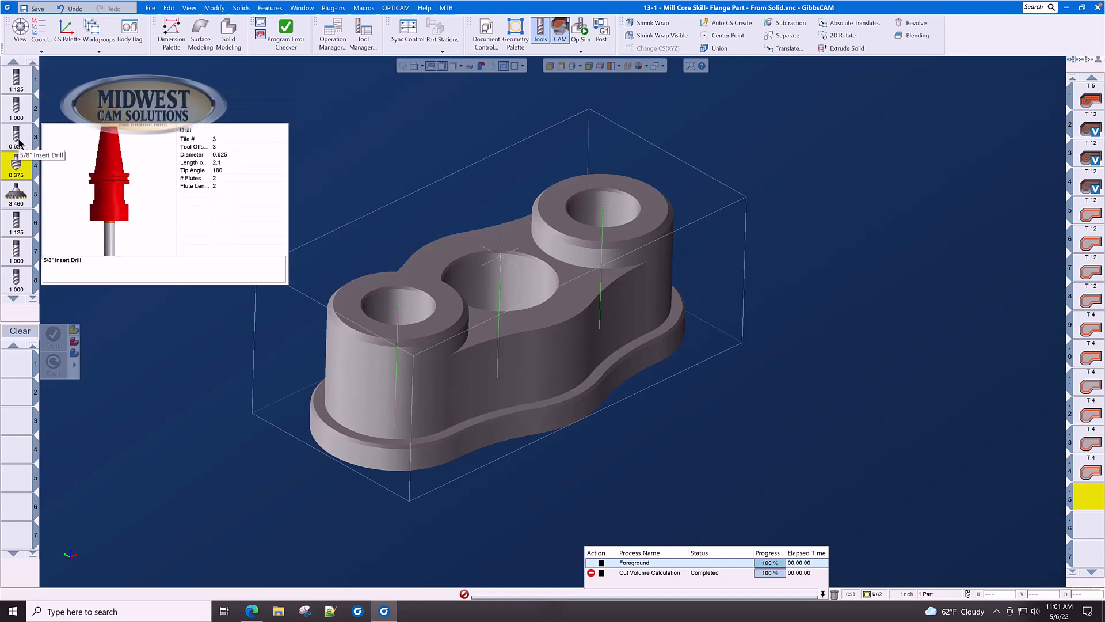
double_click(17, 138)
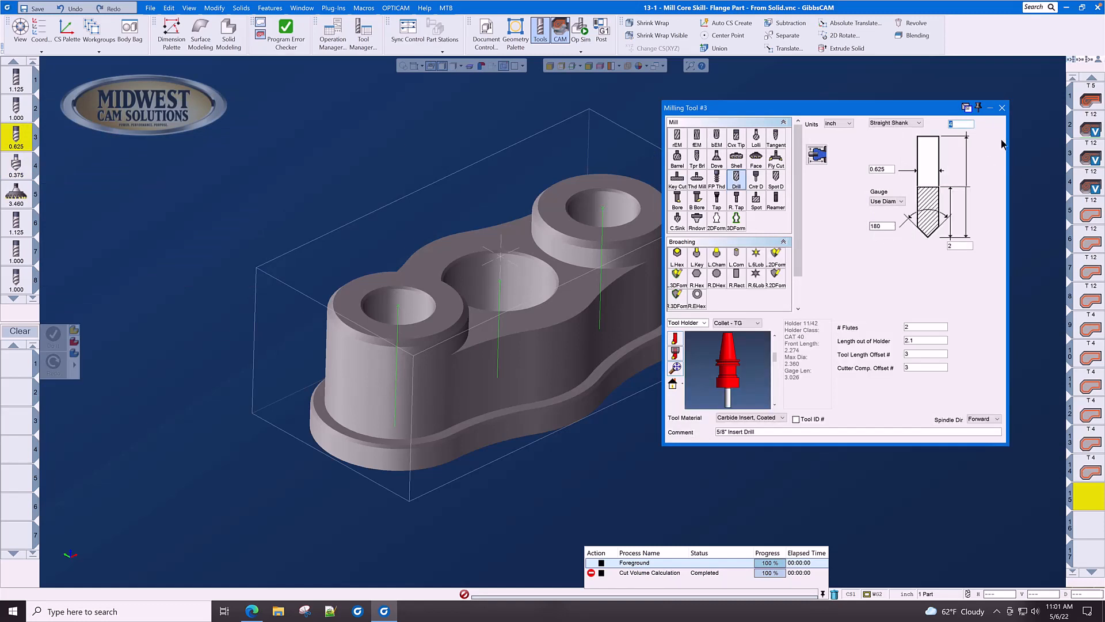
click(1002, 108)
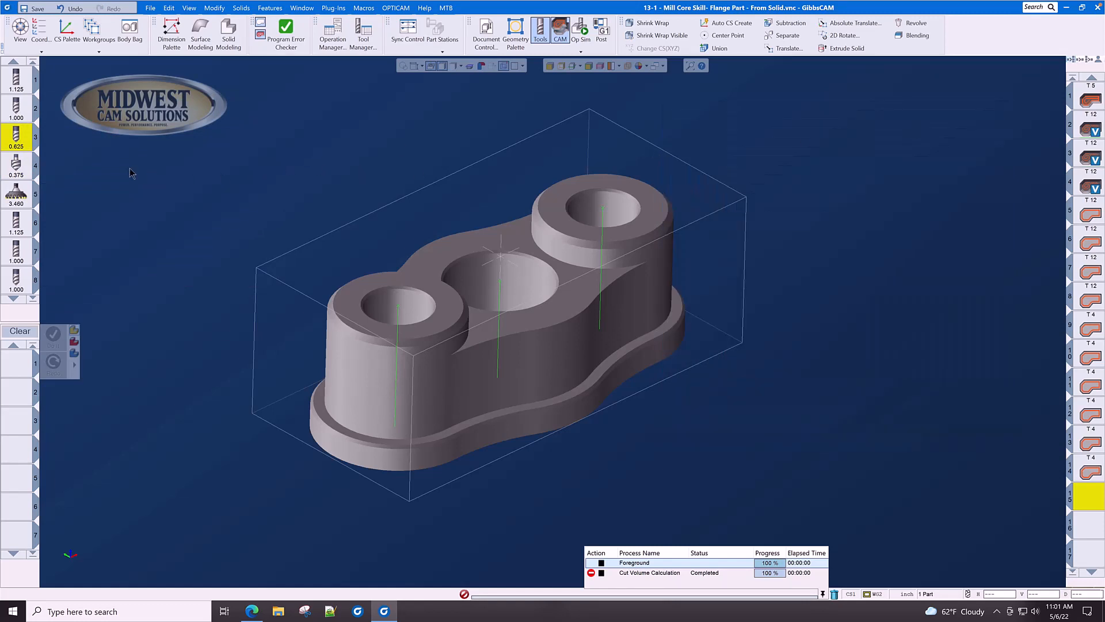
Step: Create a Holes process with the 0.625 insert drill and place its settings clear of the part
drag(34, 143, 16, 364)
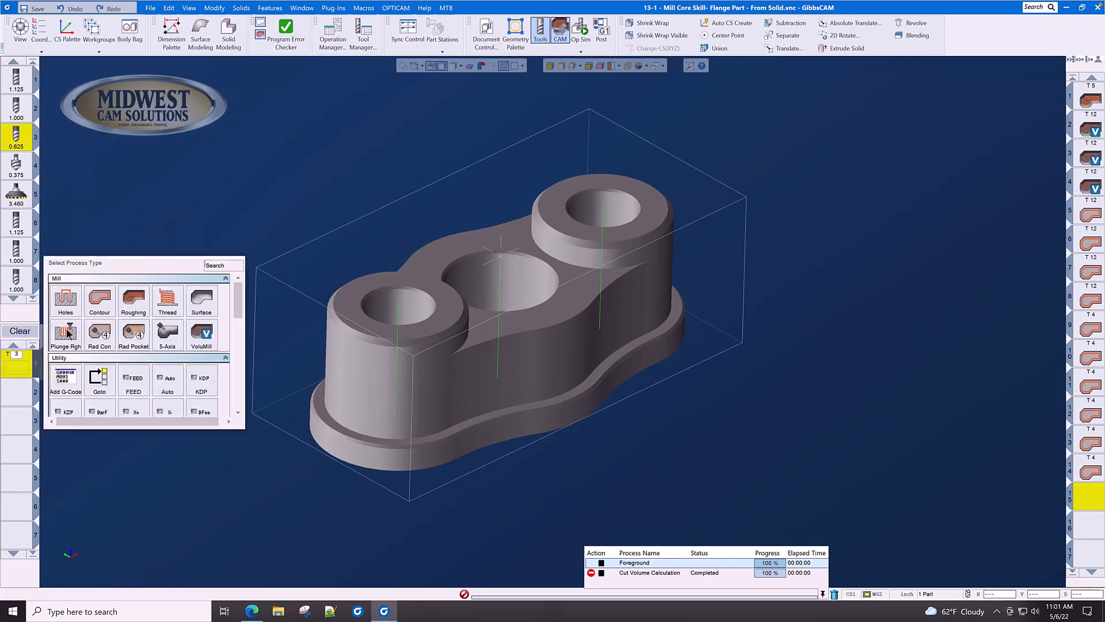
click(66, 305)
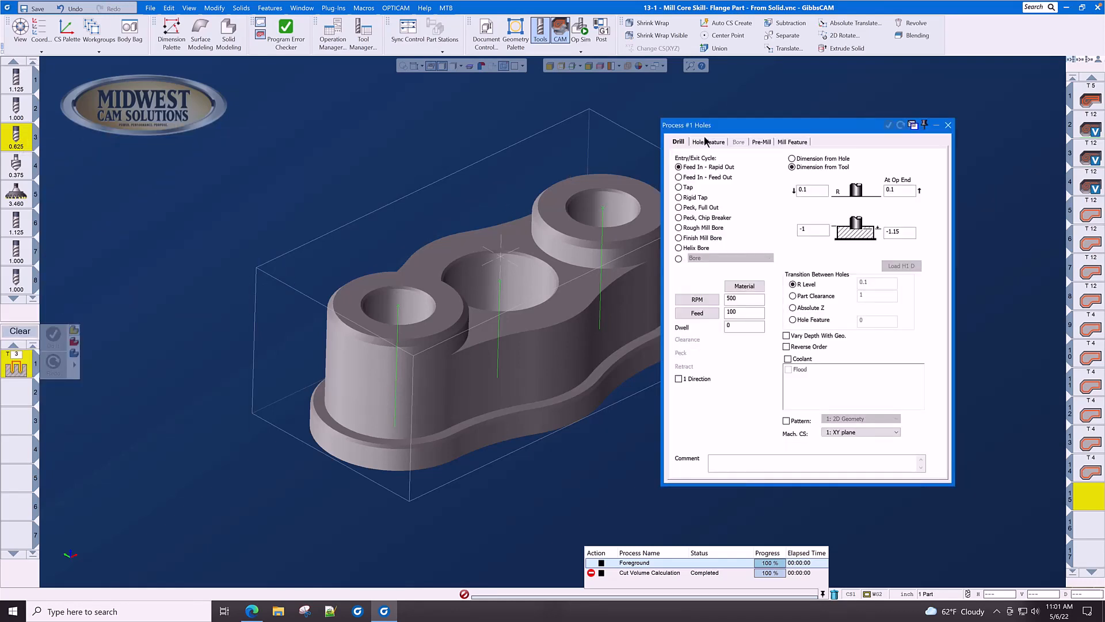
drag(841, 128, 900, 124)
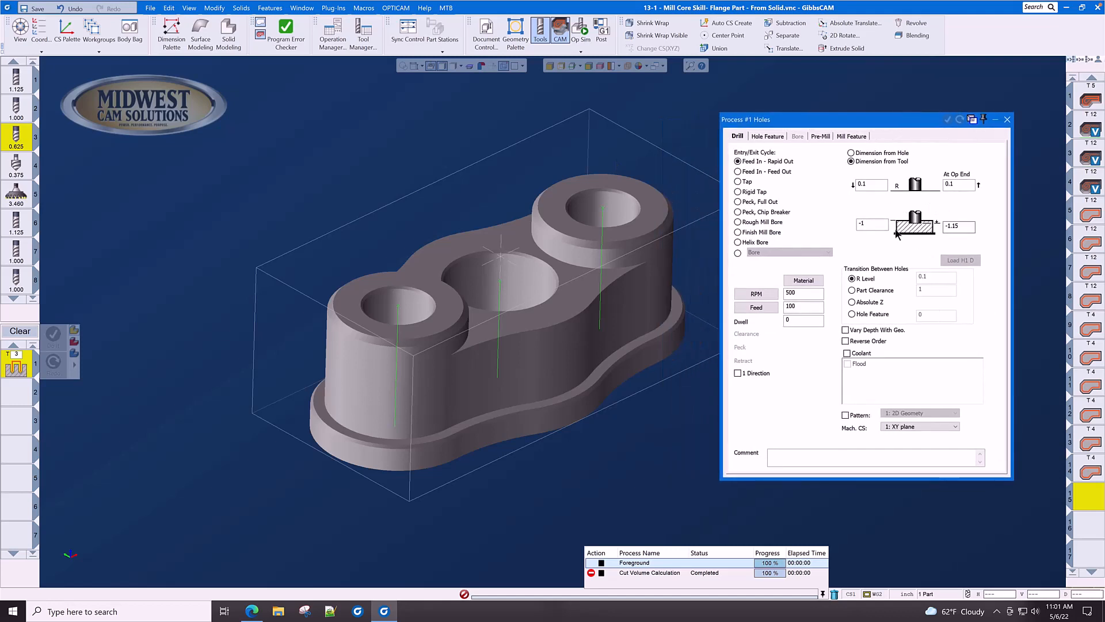
Step: In the Hole Feature settings, set R Level to From Hole Feature and At Op End to Same As R Level
click(766, 137)
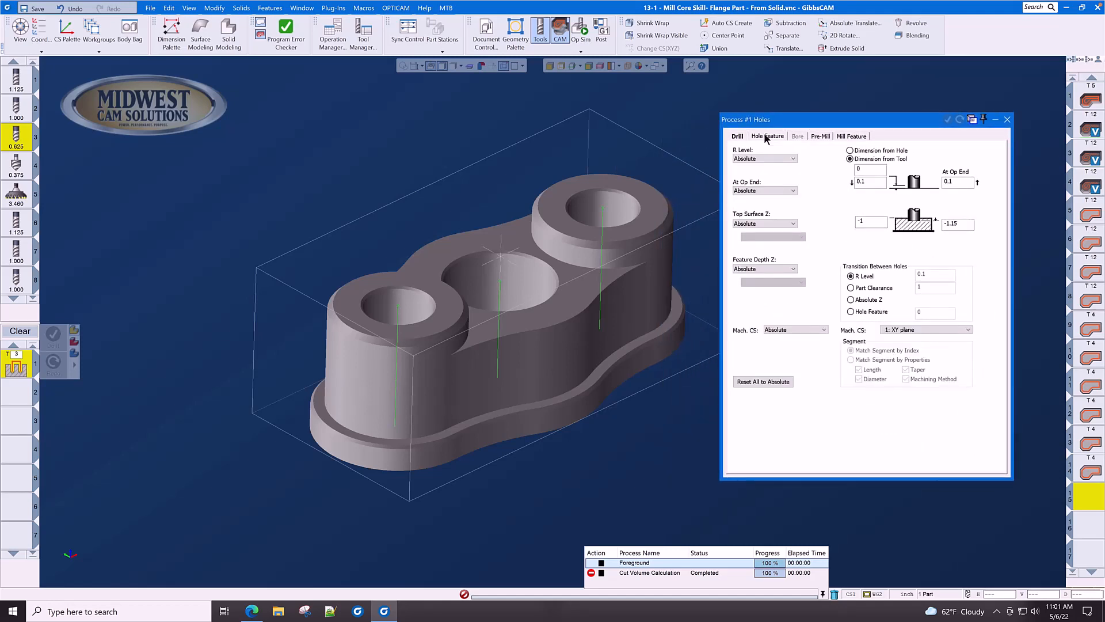
click(792, 160)
click(783, 180)
click(792, 190)
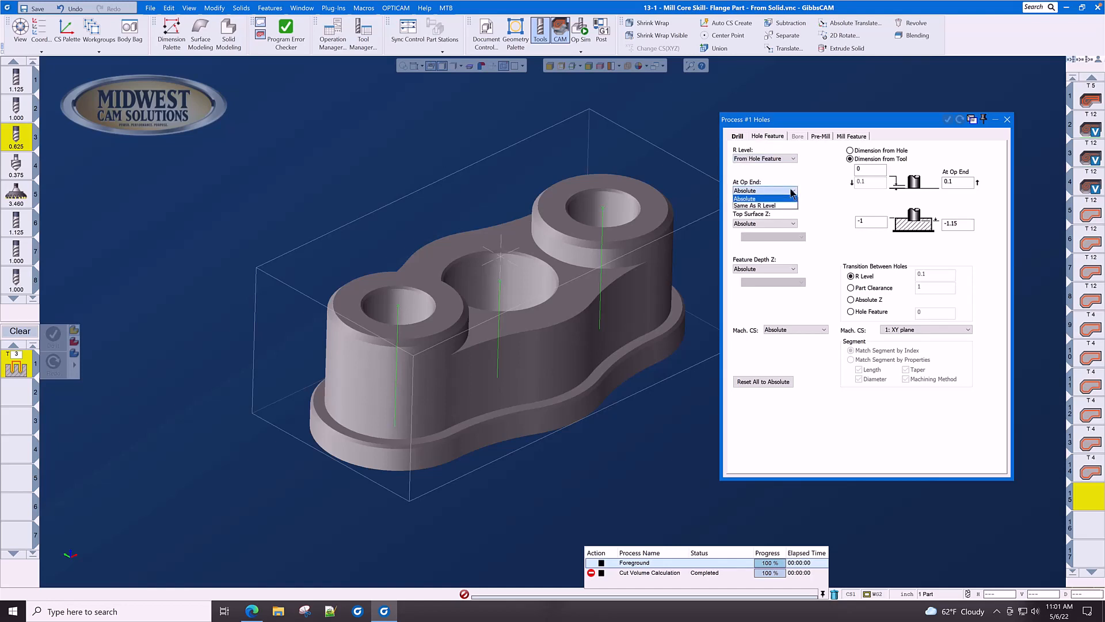
click(784, 205)
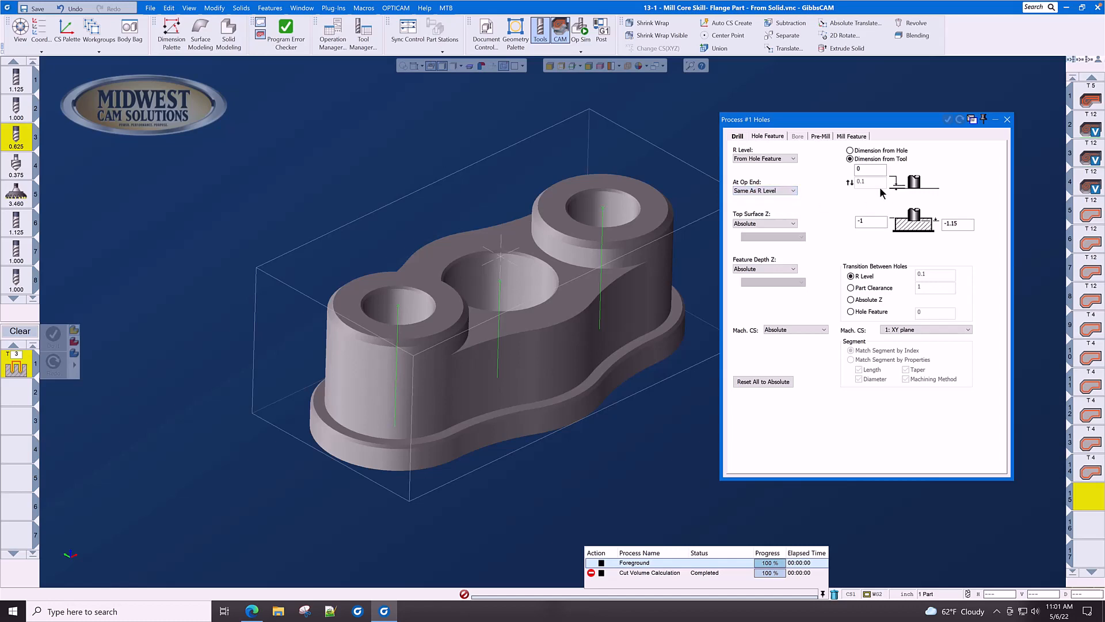
Step: Set Top Surface Z to Top of Hole, Feature Depth Z to Bottom of Hole, and Mach. CS to From Hole Feature
click(794, 224)
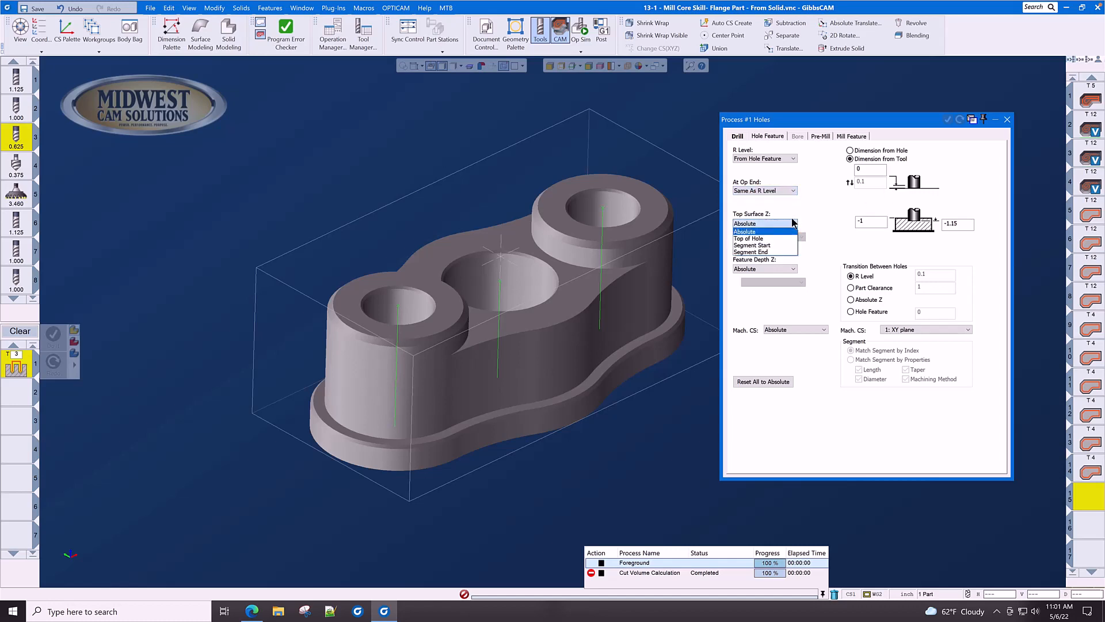
click(782, 241)
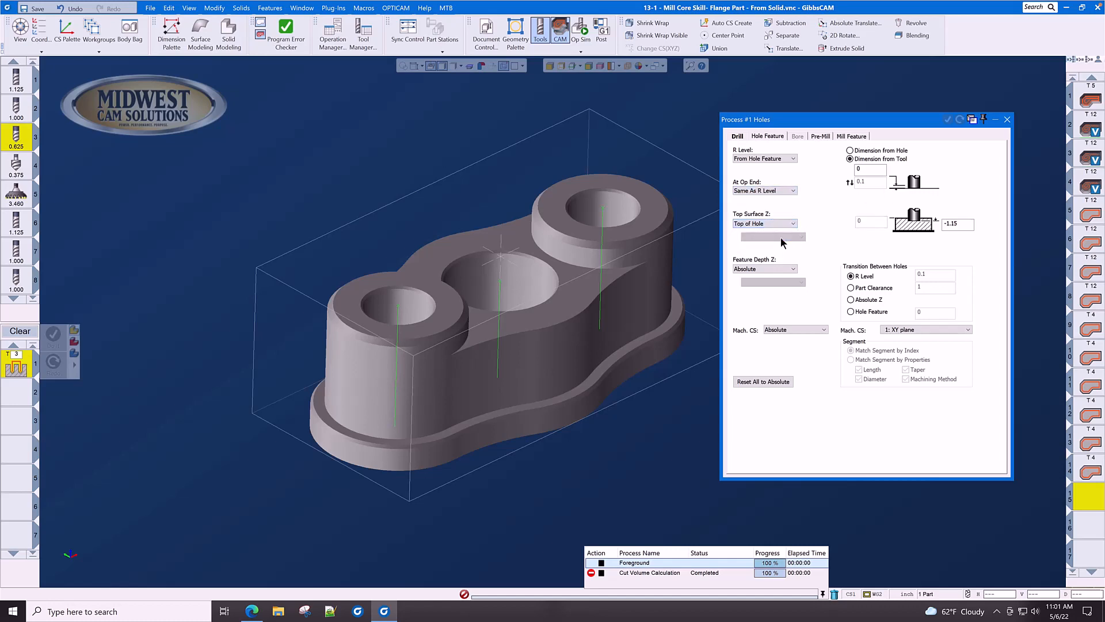
click(793, 269)
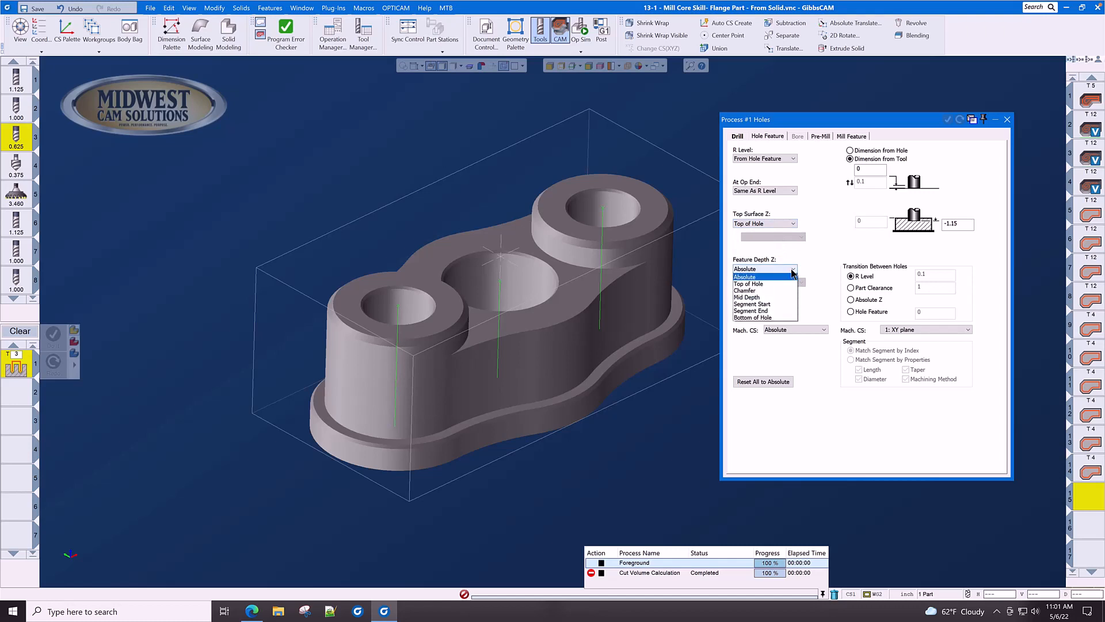
click(780, 317)
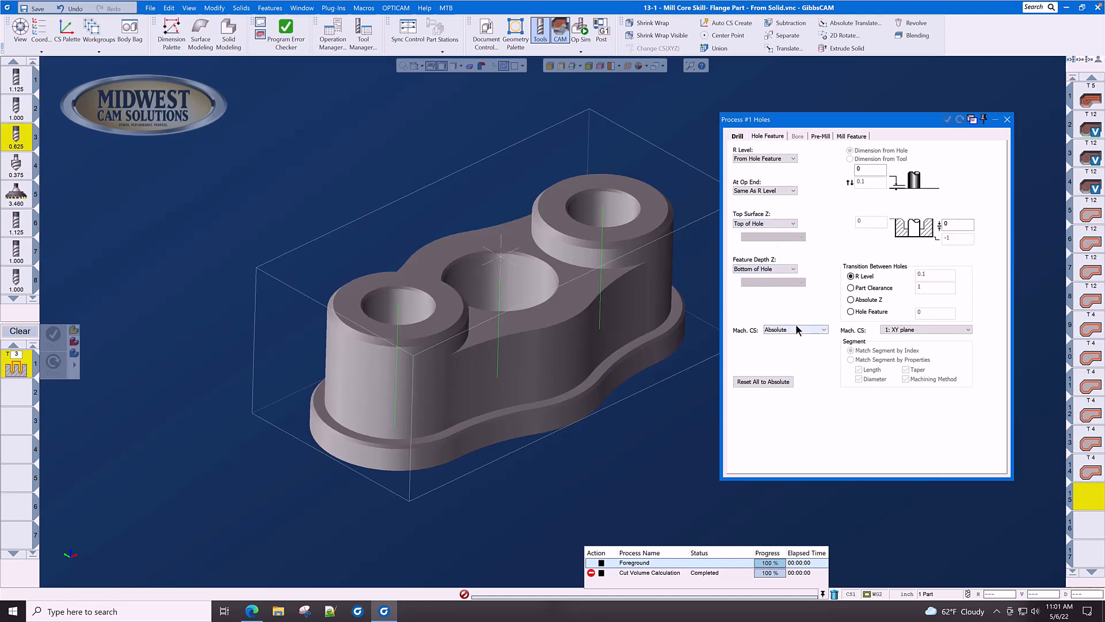
click(809, 330)
click(788, 345)
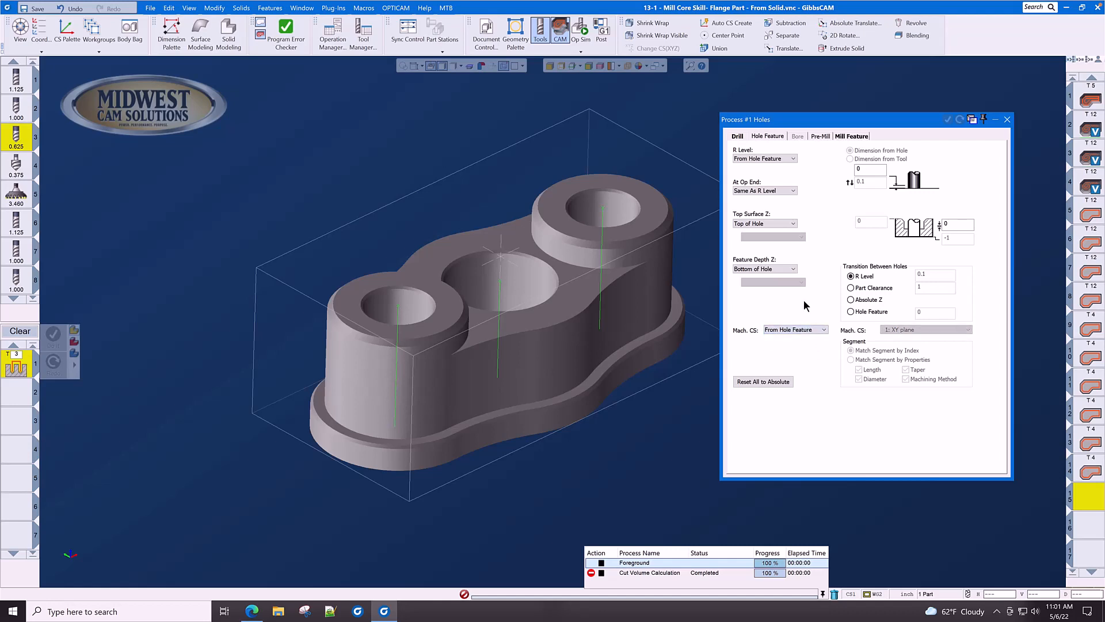
Step: Select the holes in both bosses, create the drilling operation on them, and close the process settings
click(603, 213)
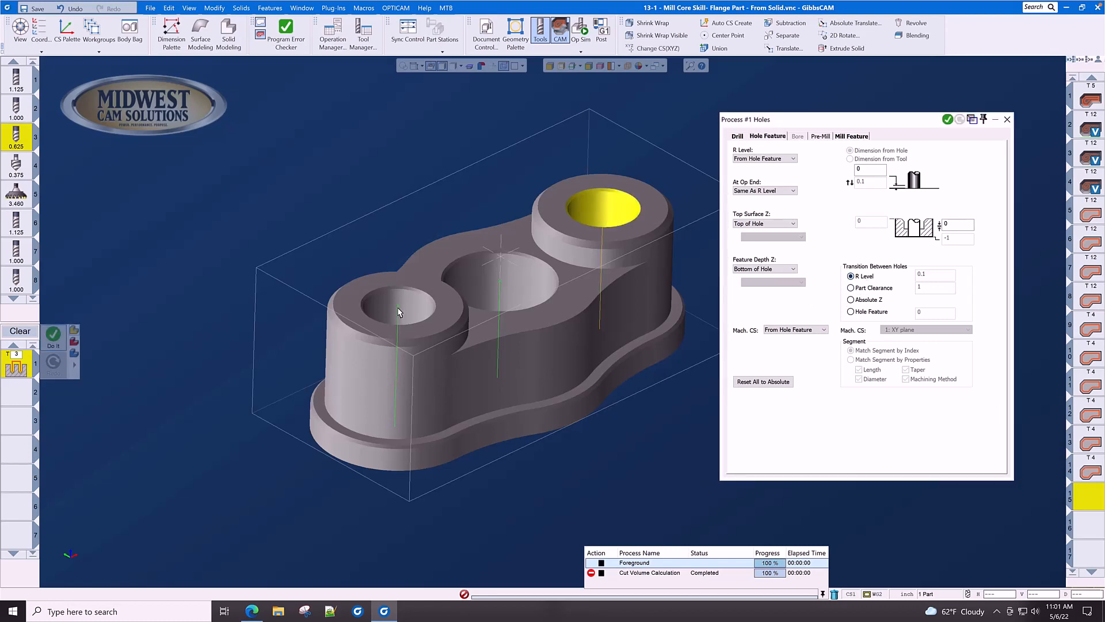
shift+click(400, 311)
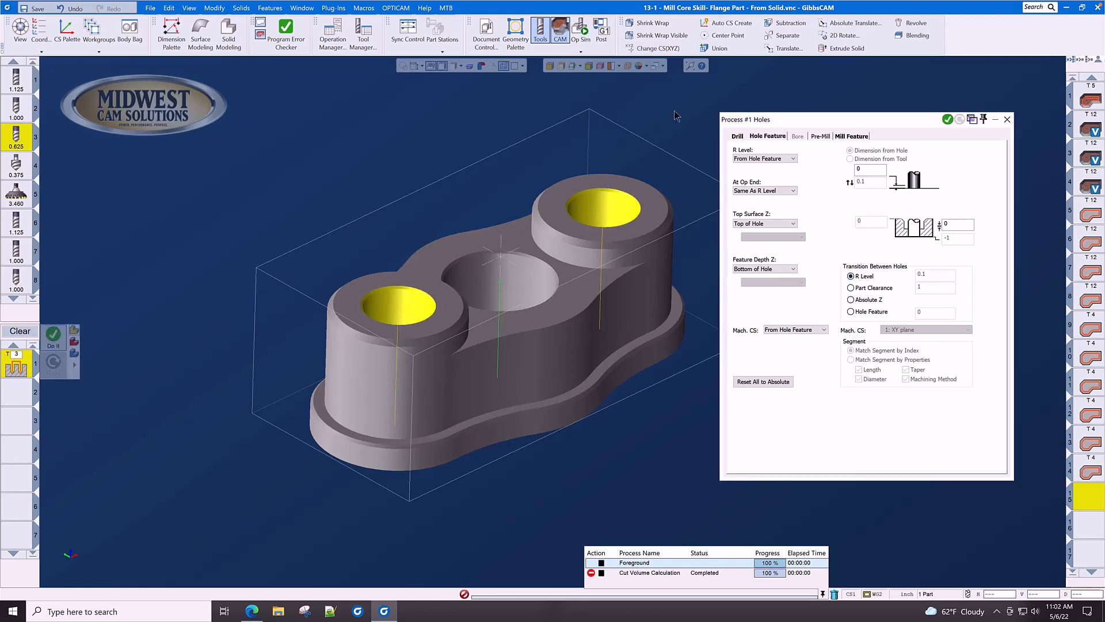
mouse_move(16, 138)
click(947, 120)
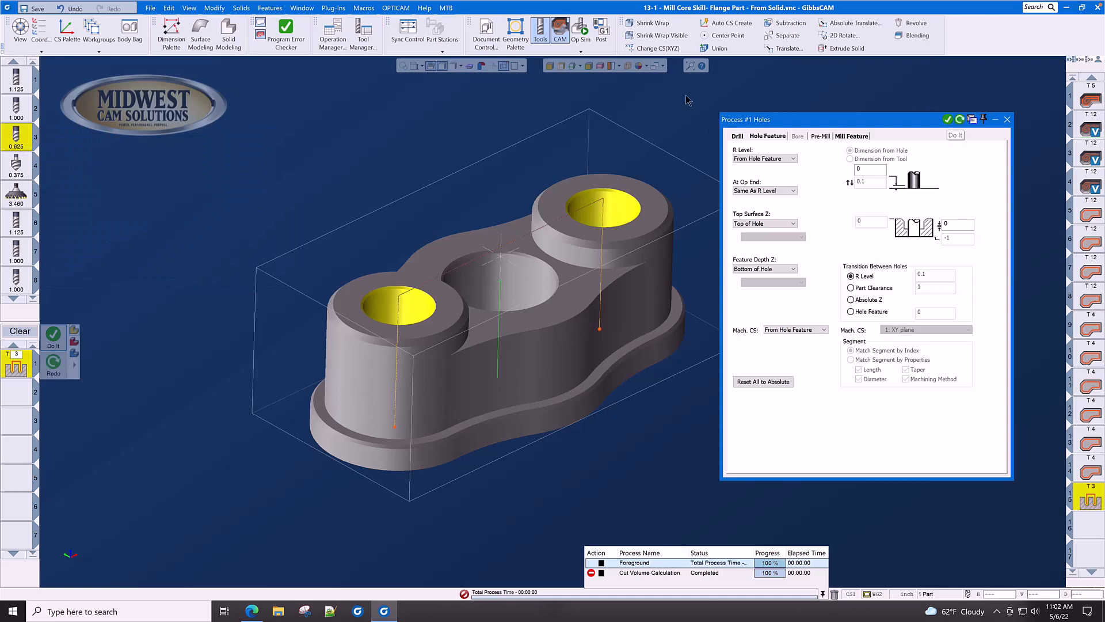
click(1007, 120)
Step: Enable the Start At Operation stop in the simulation, set it to operation 15, and simulate drilling the boss holes
click(581, 29)
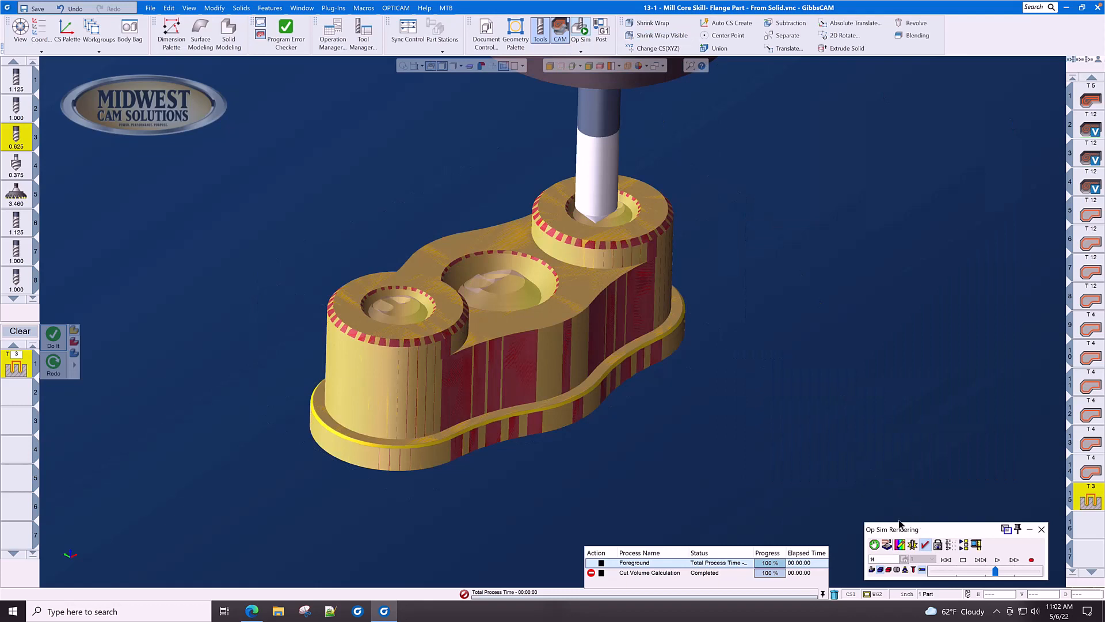
click(875, 548)
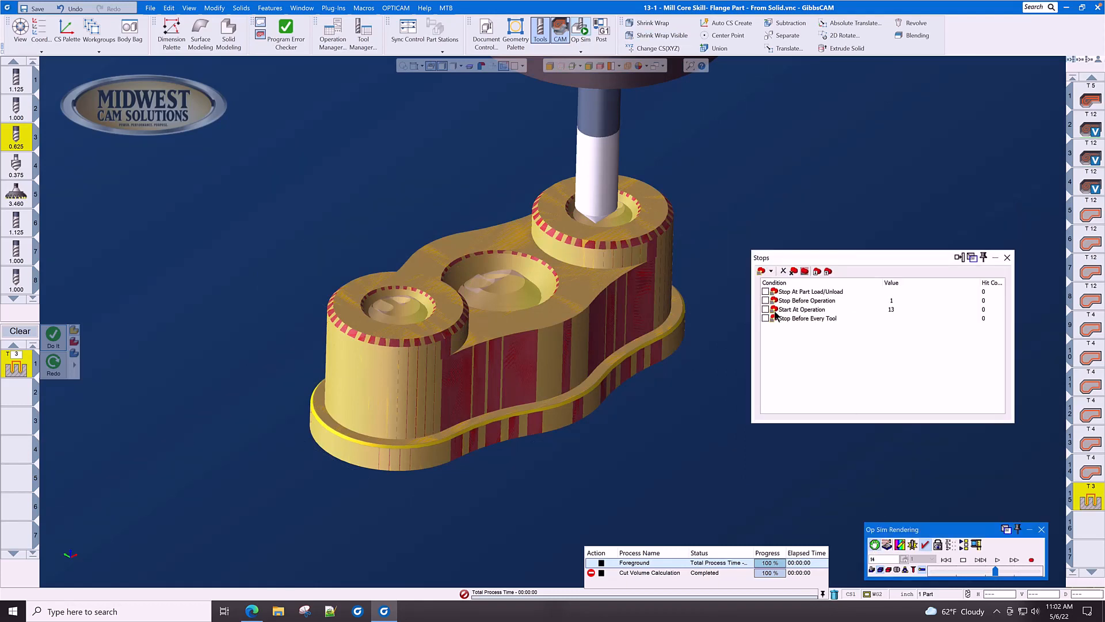
click(765, 309)
click(896, 309)
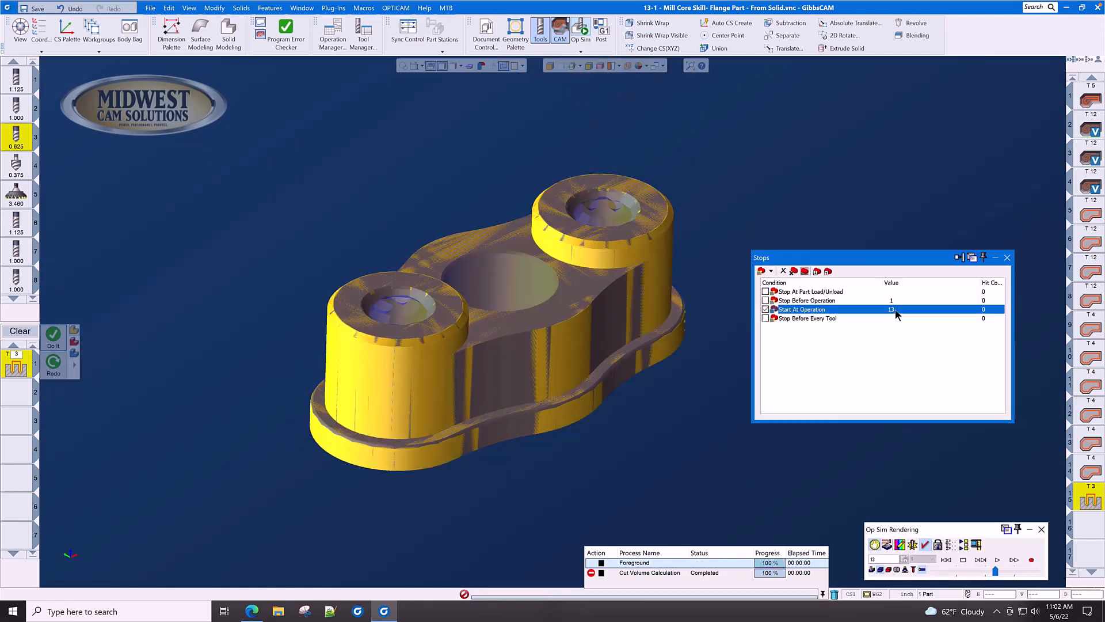
double_click(893, 310)
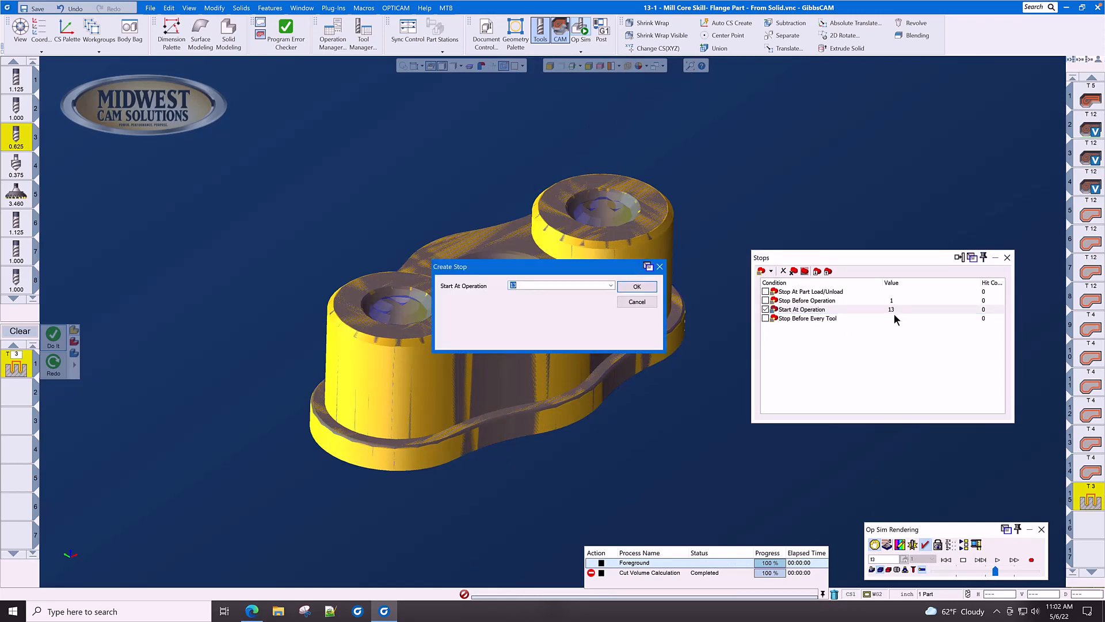
click(610, 286)
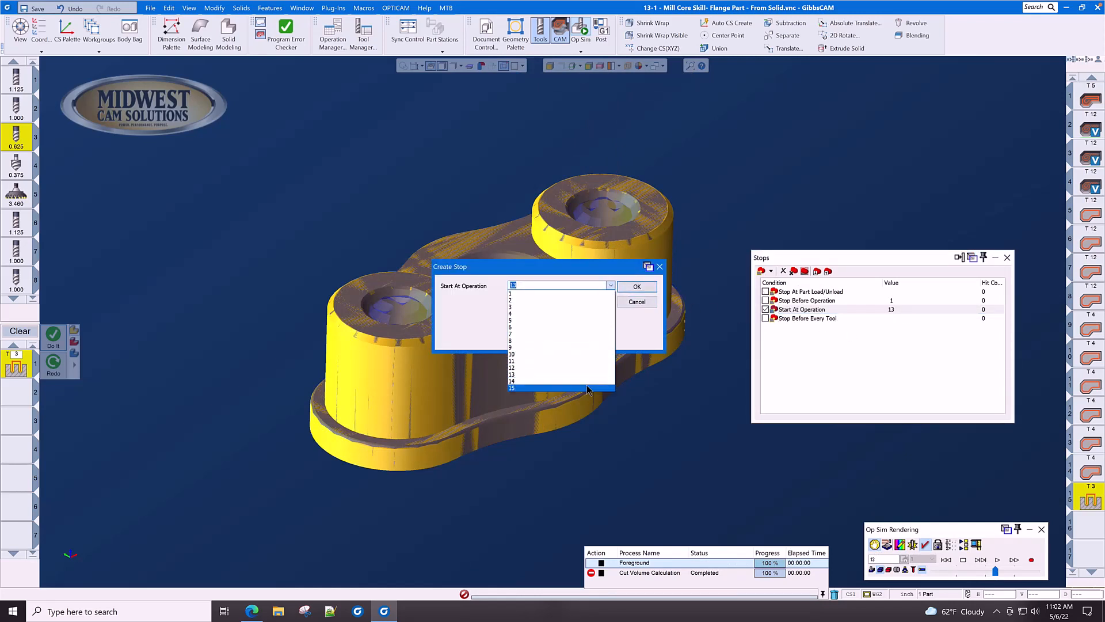
click(602, 387)
click(637, 286)
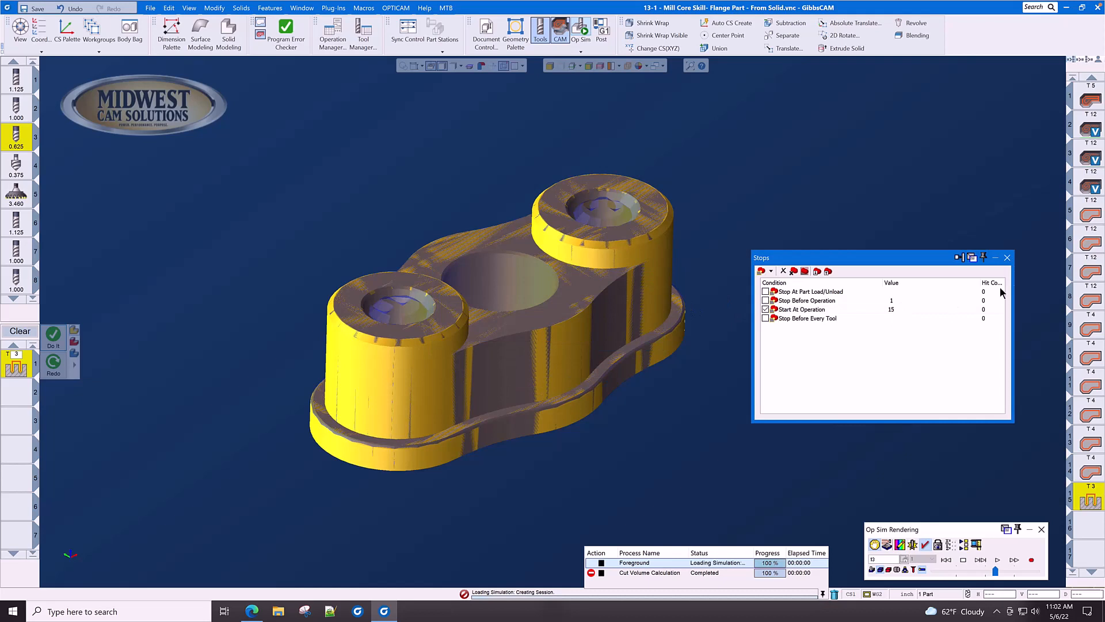
click(1007, 257)
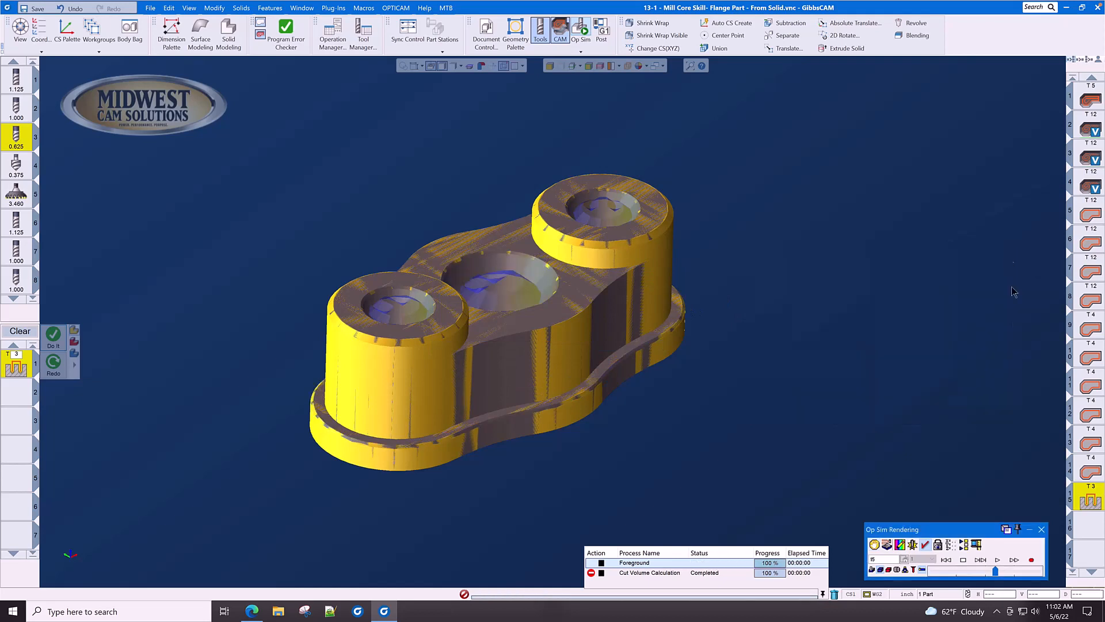
click(979, 558)
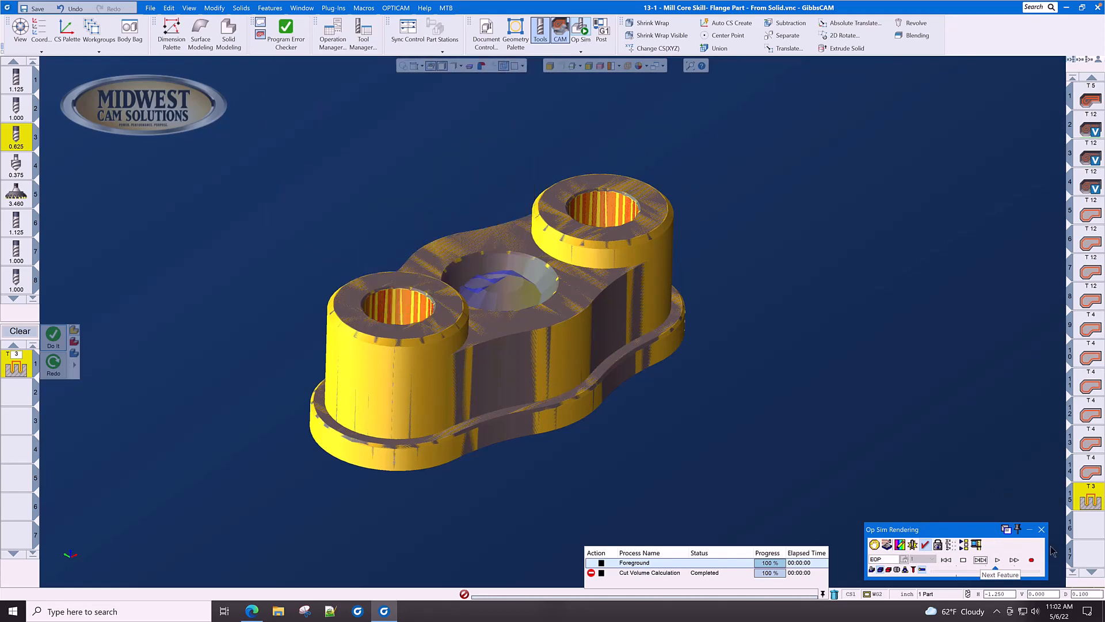
click(1042, 530)
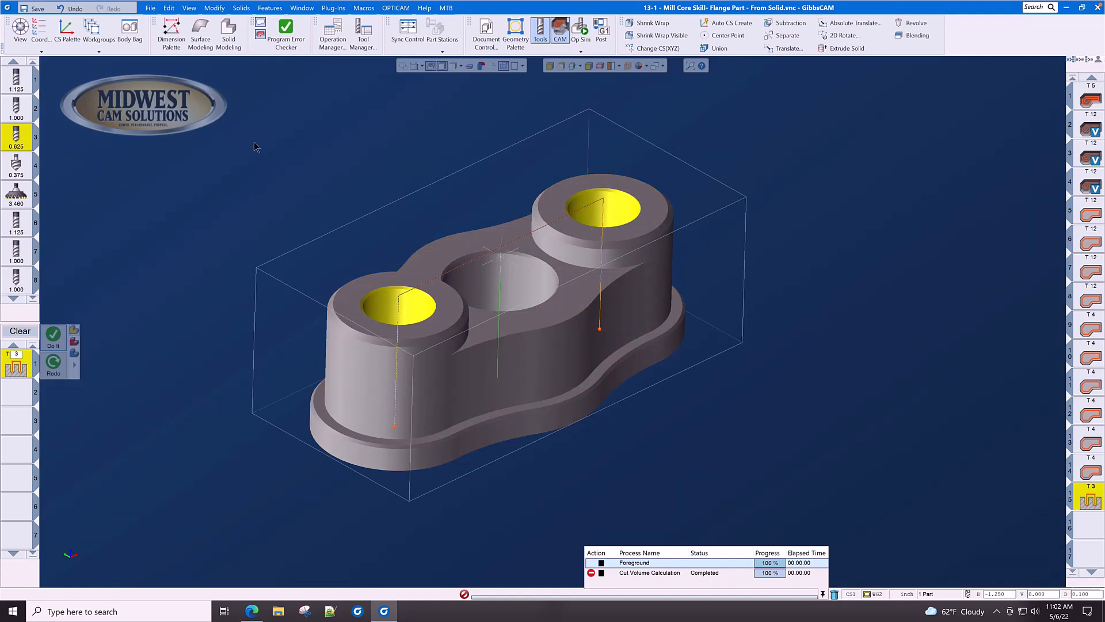
Step: Create a Holes process with the 1 inch insert drill, keep its Hole Feature settings, and generate the drilling operation on the center hole
mouse_move(18, 113)
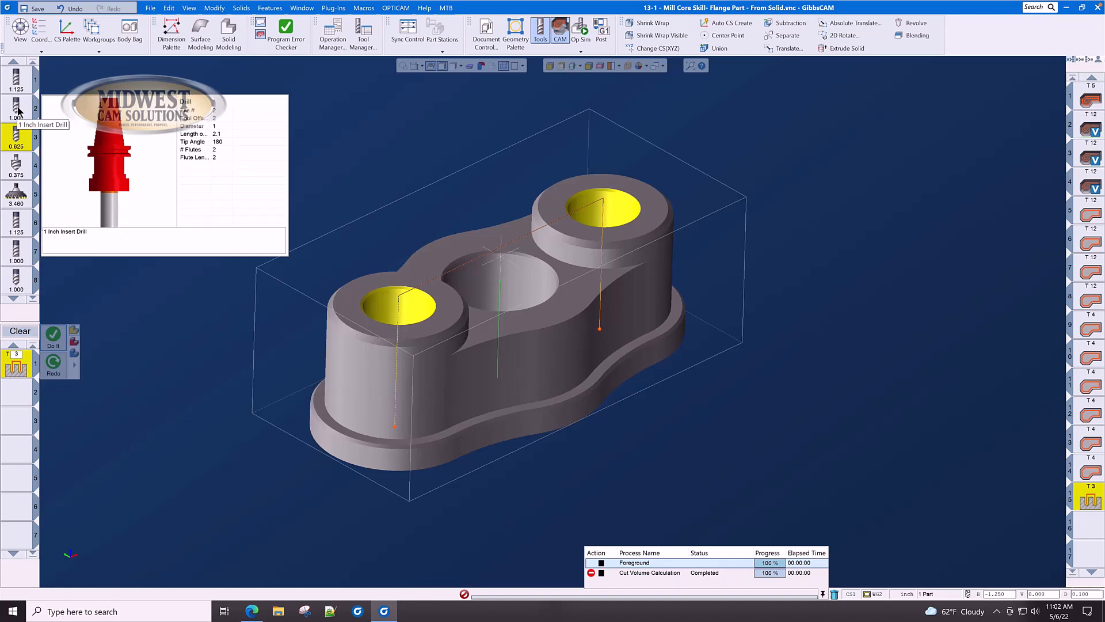
drag(18, 111, 20, 364)
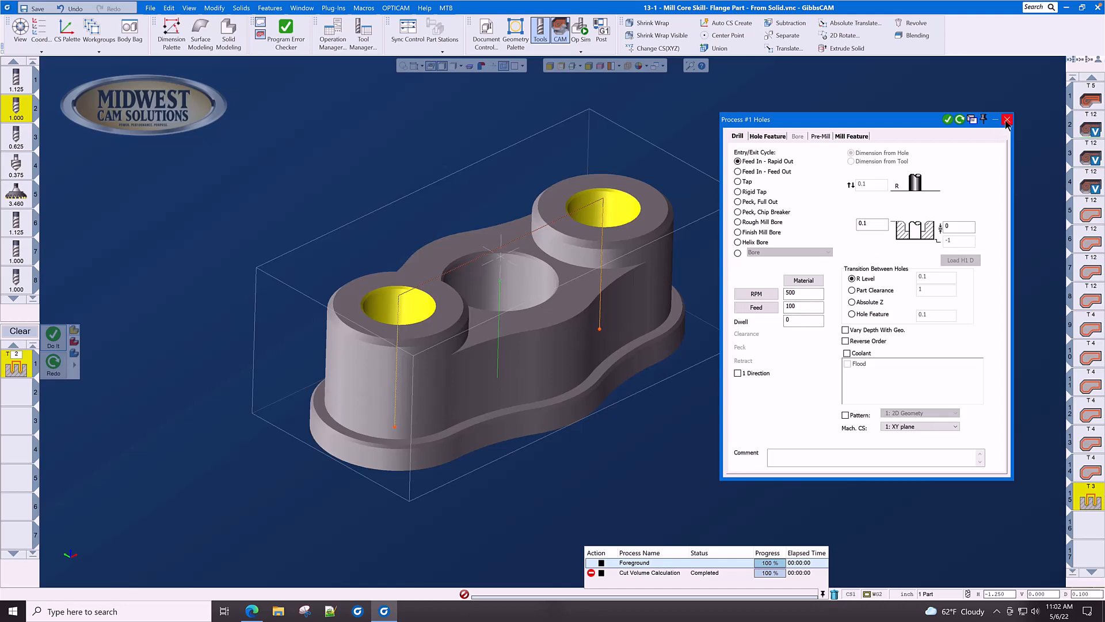
click(767, 136)
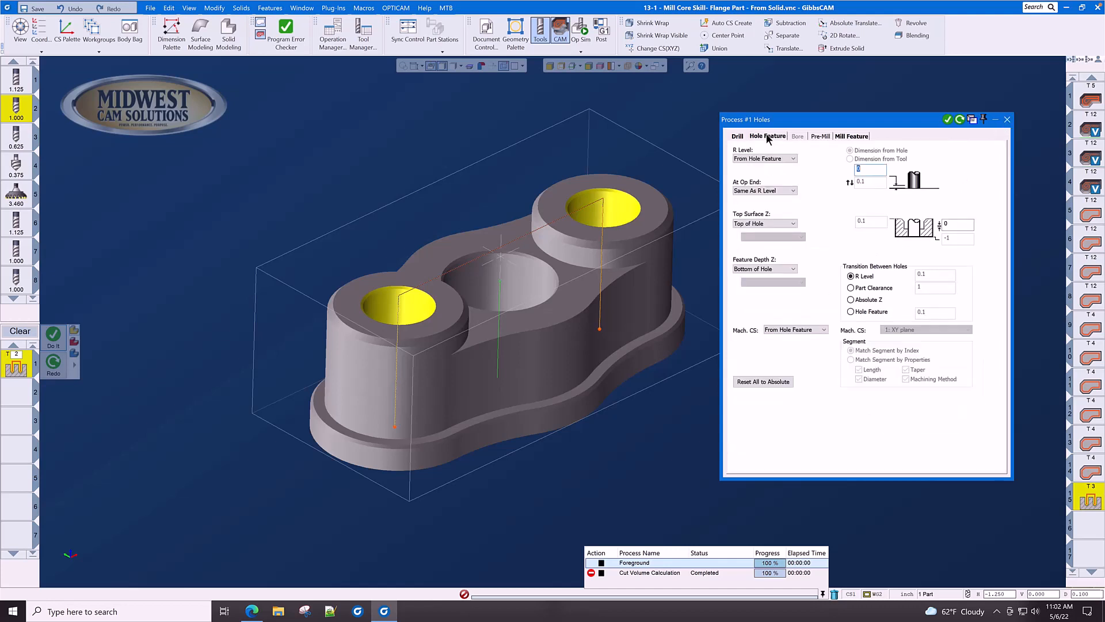
click(1007, 120)
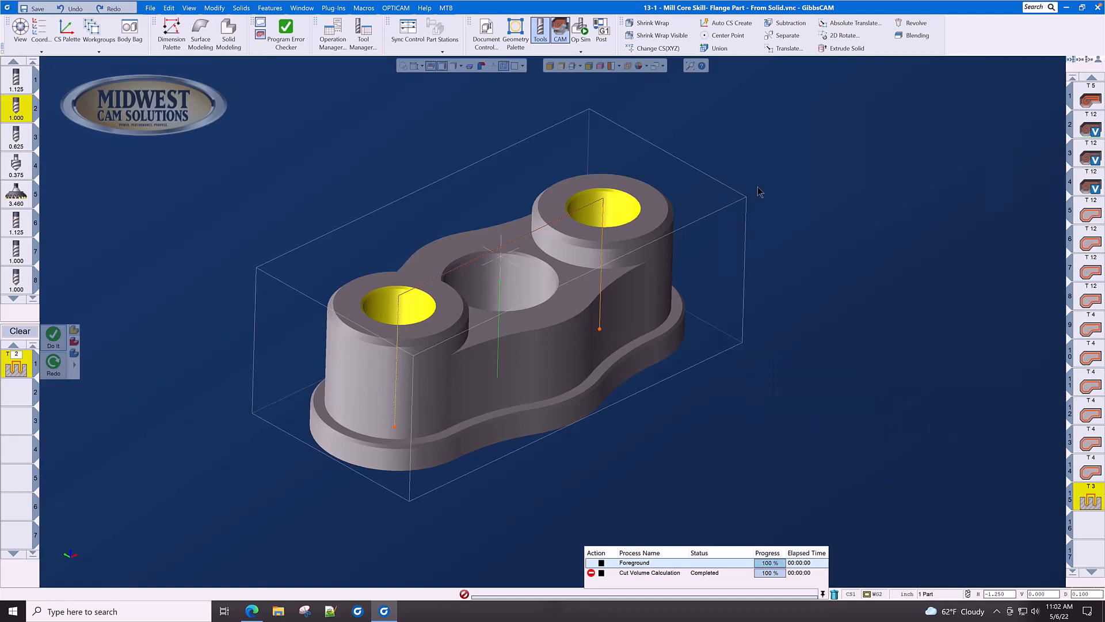
click(499, 287)
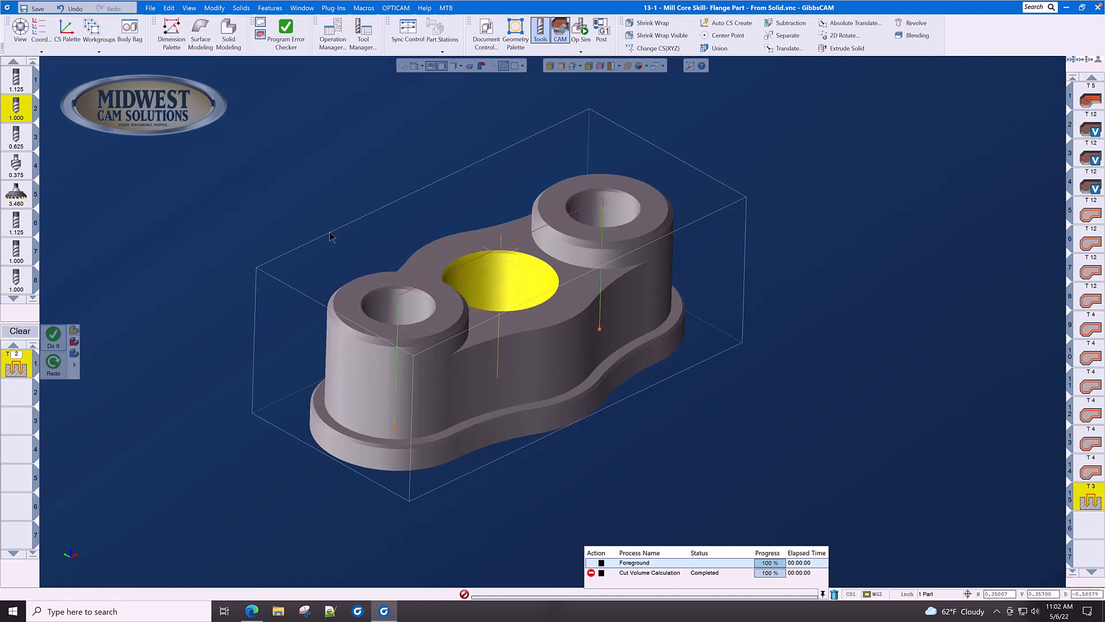
click(53, 335)
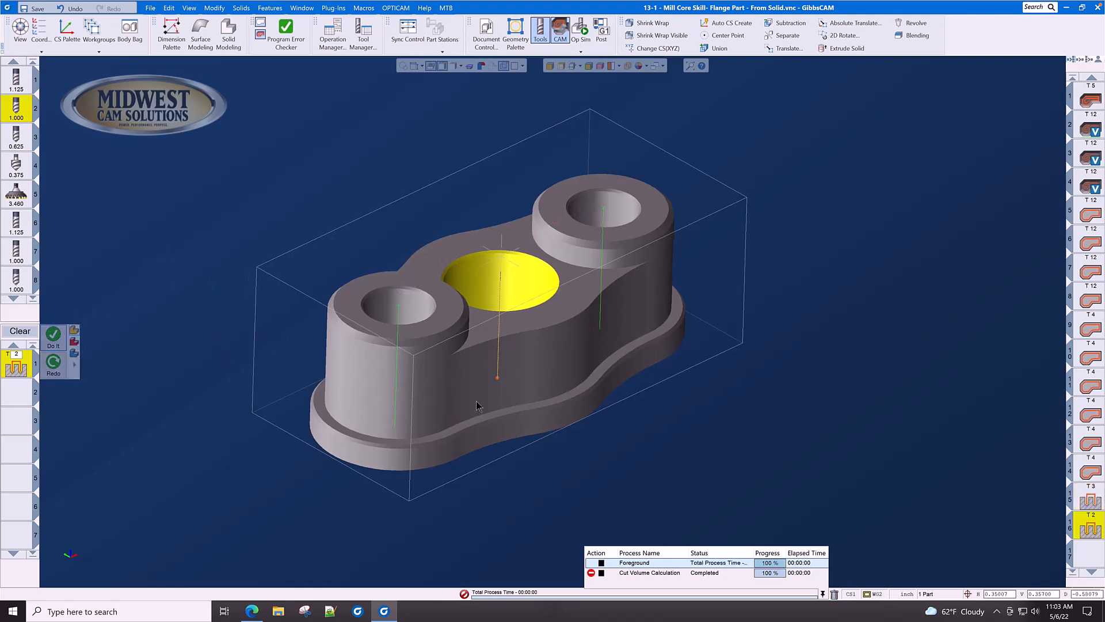
Step: Simulate the drilling of all three holes from operation 15 at a slower playback speed, and close the simulation
middle_drag(475, 401, 556, 425)
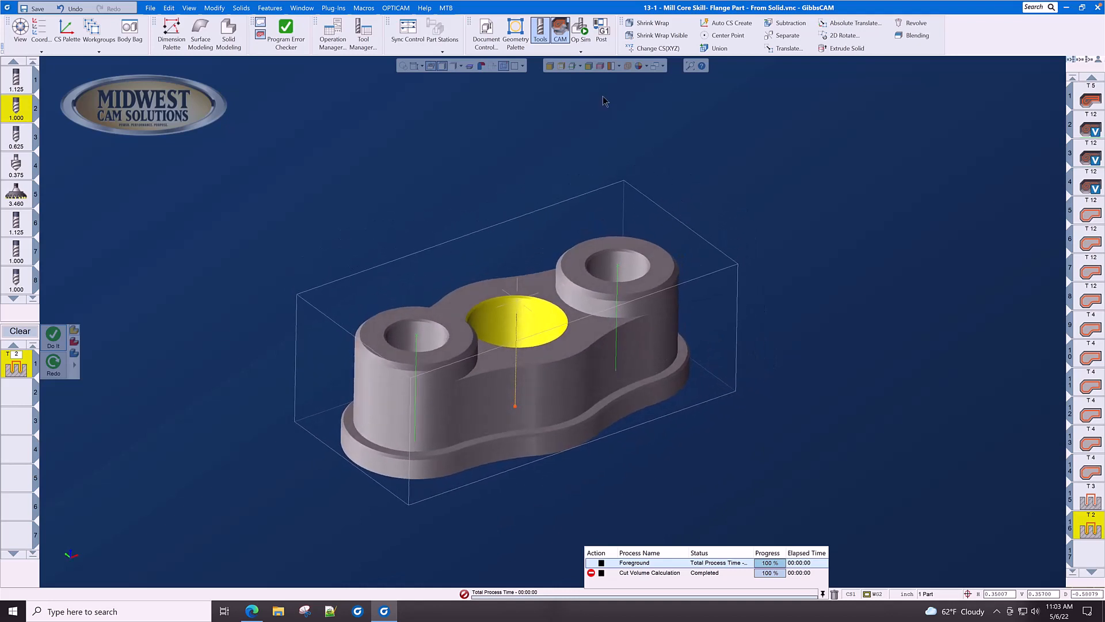
click(580, 31)
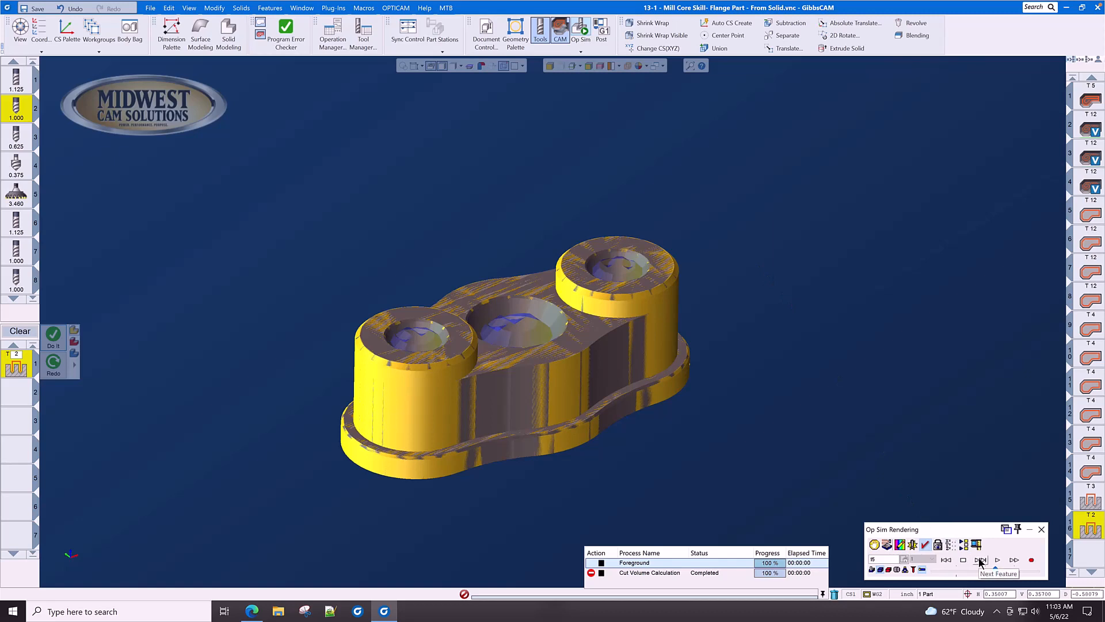
click(946, 561)
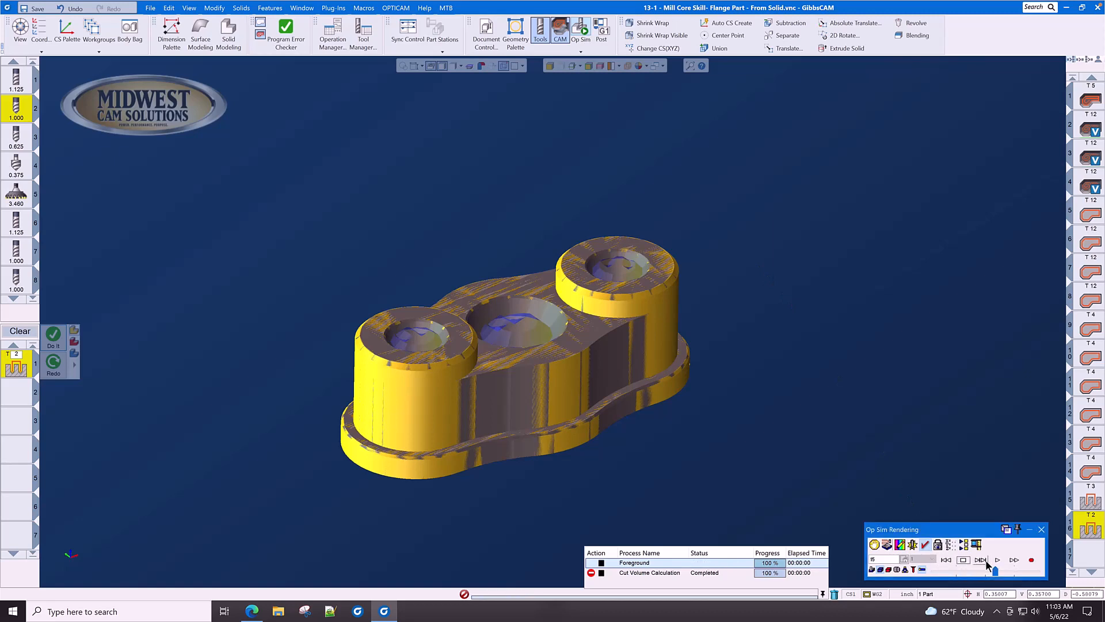
drag(995, 569, 960, 574)
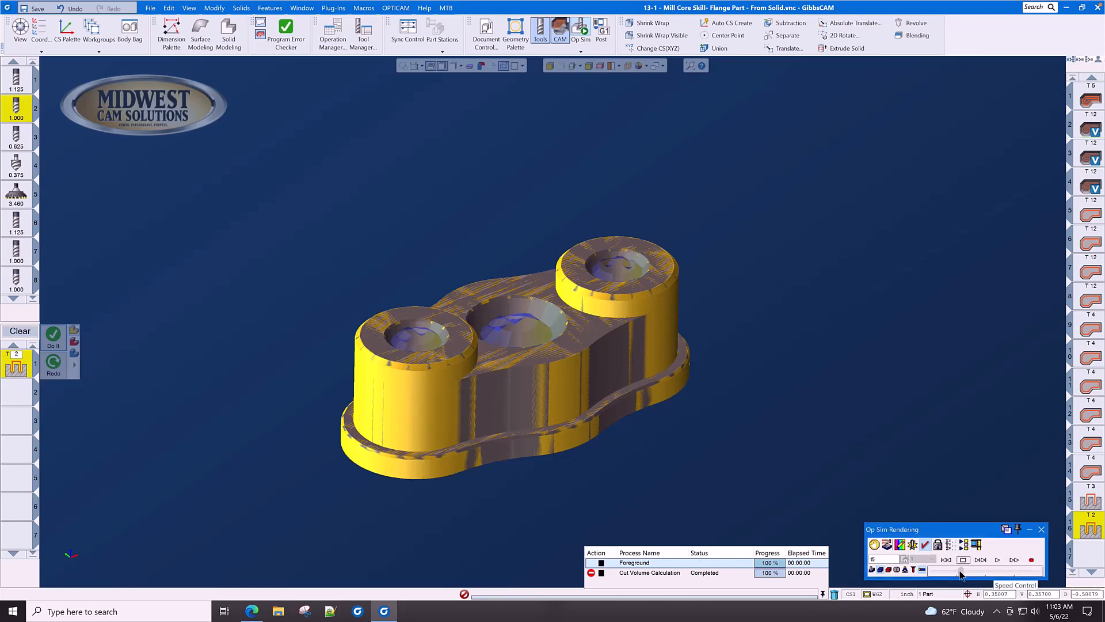
click(998, 559)
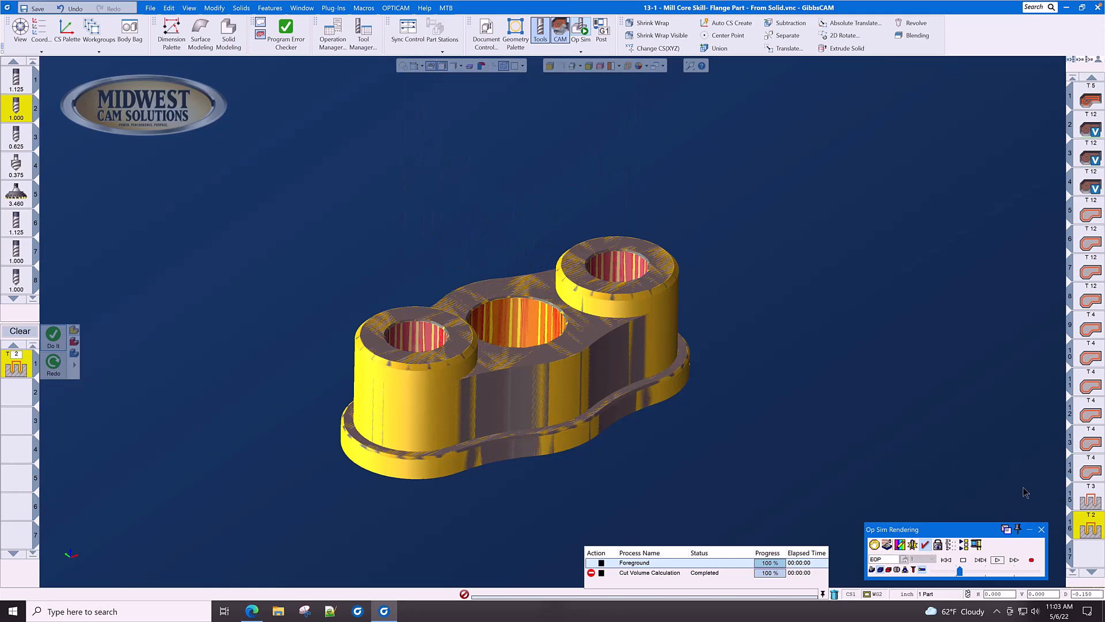
click(1042, 529)
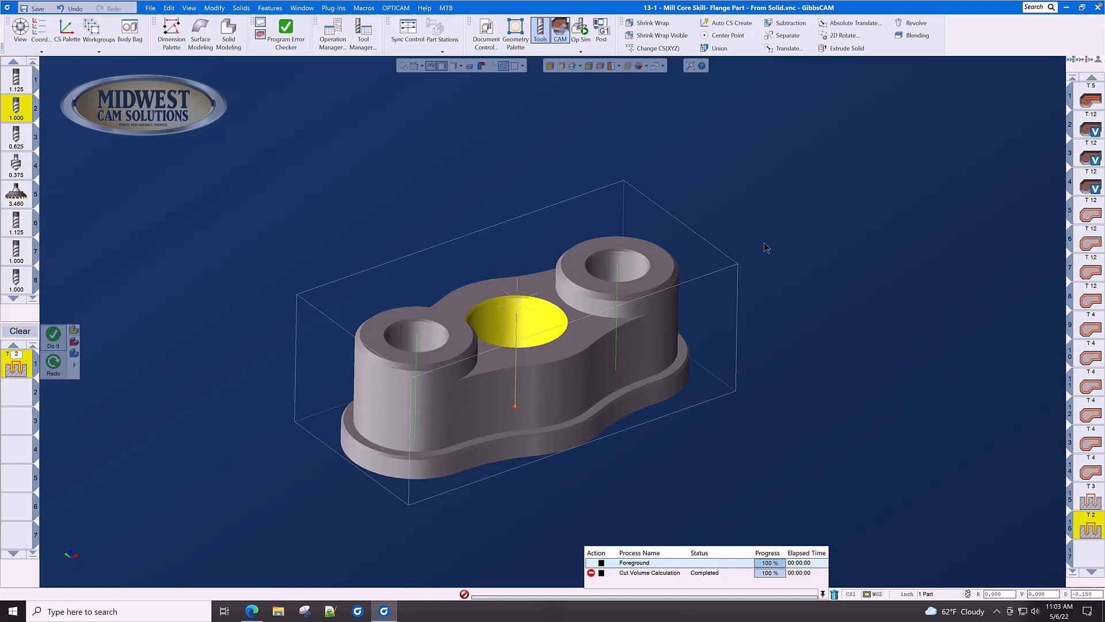
Step: Analyze the simulated cut part for Undercuts on part body, Remaining Material, and Remaining Material Change at 0.01 inch tolerance, and close the simulation
click(582, 30)
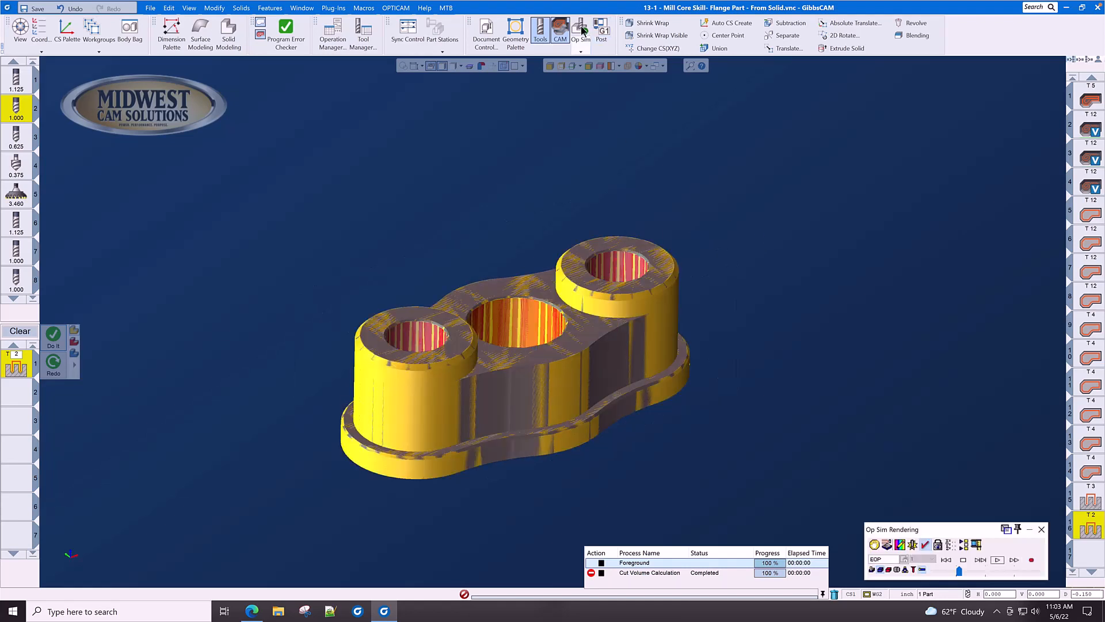
click(977, 545)
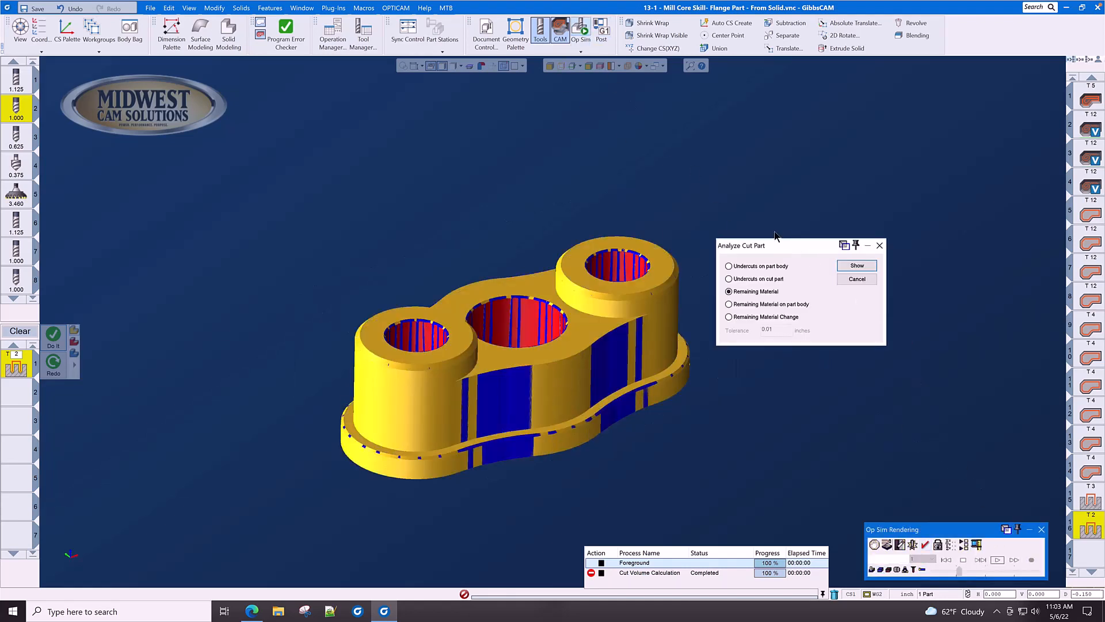
click(765, 267)
click(855, 270)
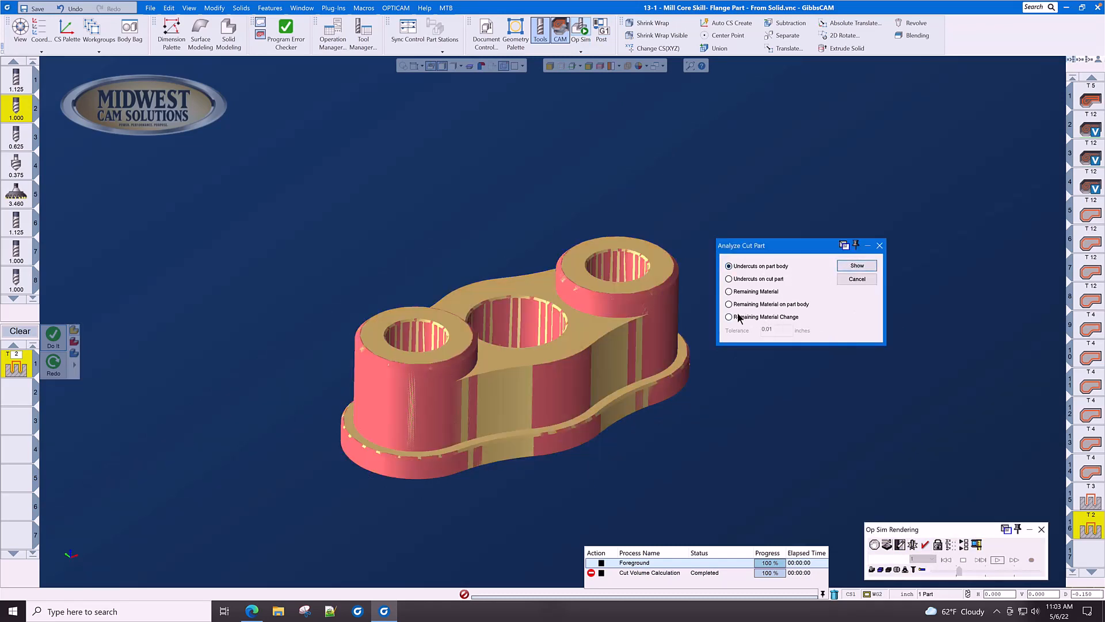
click(728, 291)
click(867, 268)
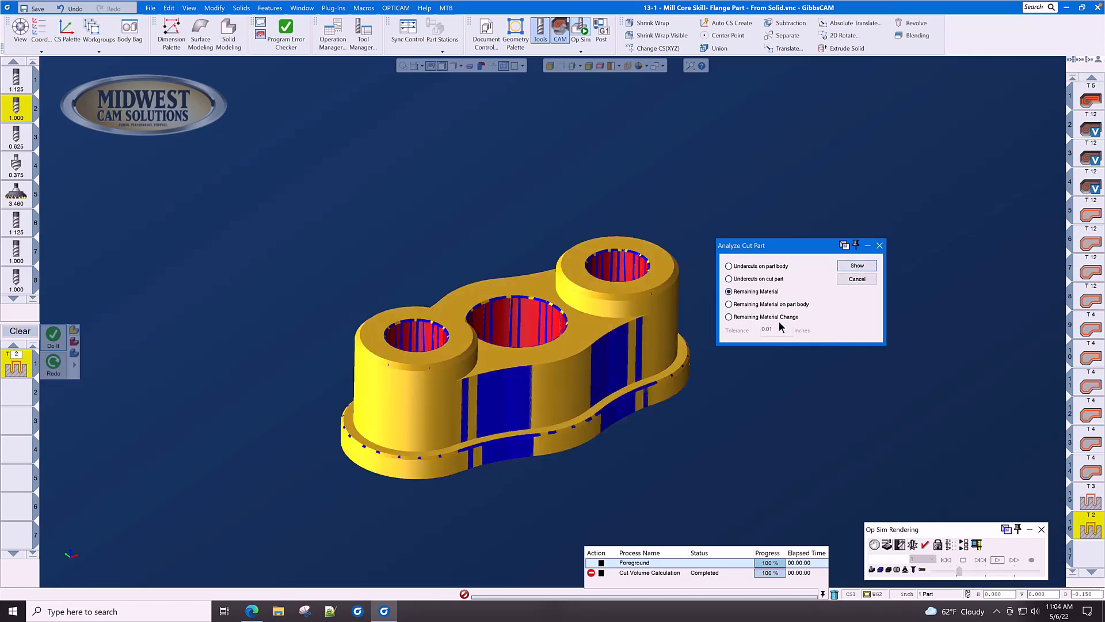
click(728, 317)
click(857, 267)
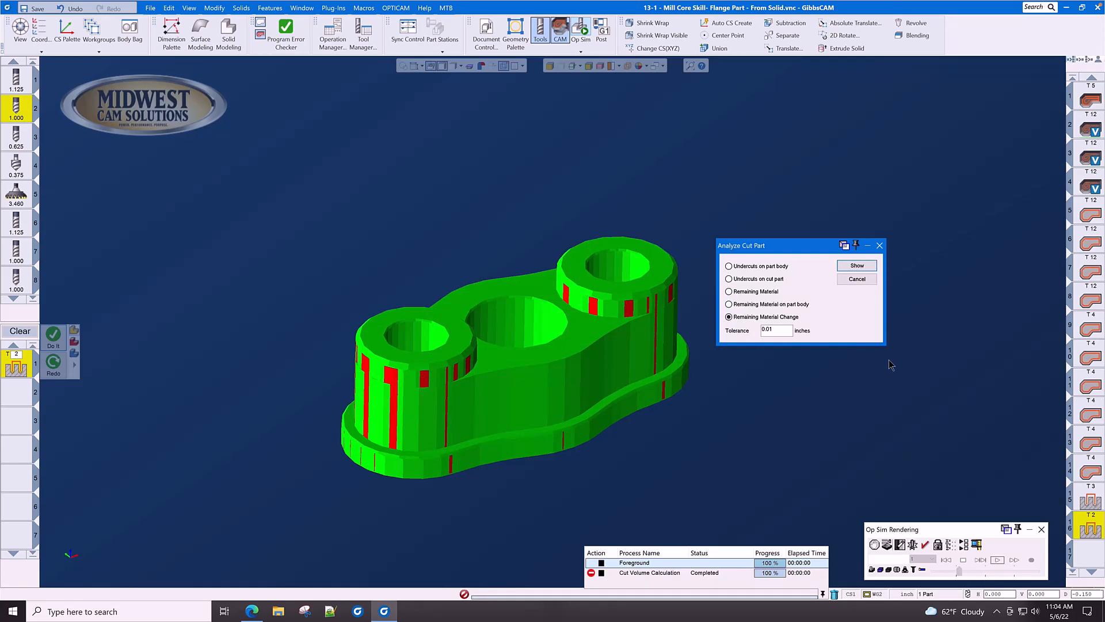
click(880, 246)
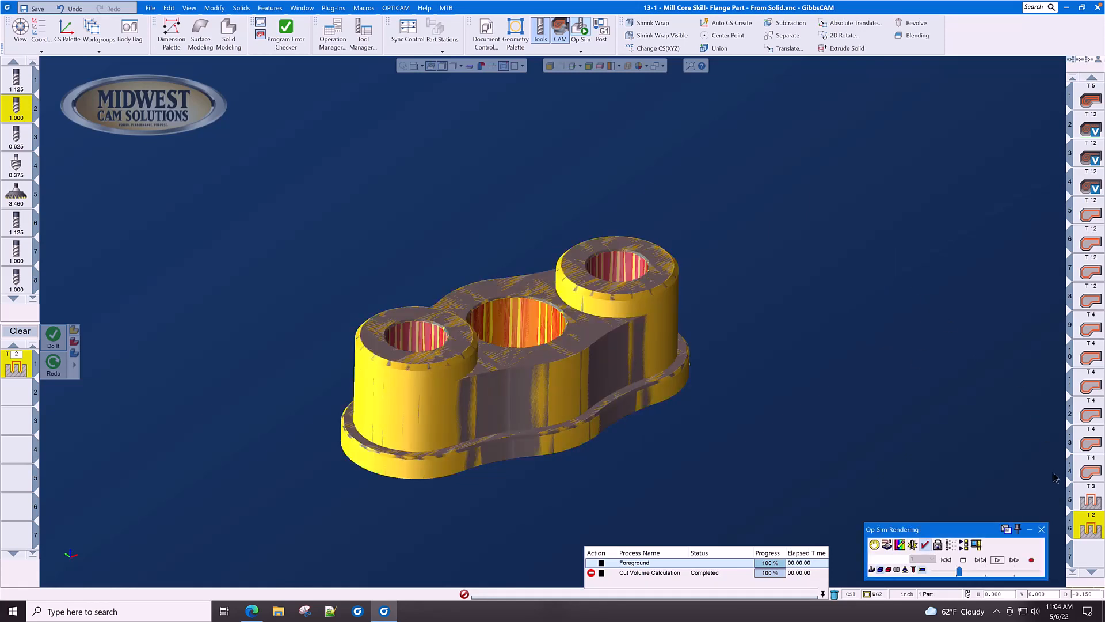
click(1041, 529)
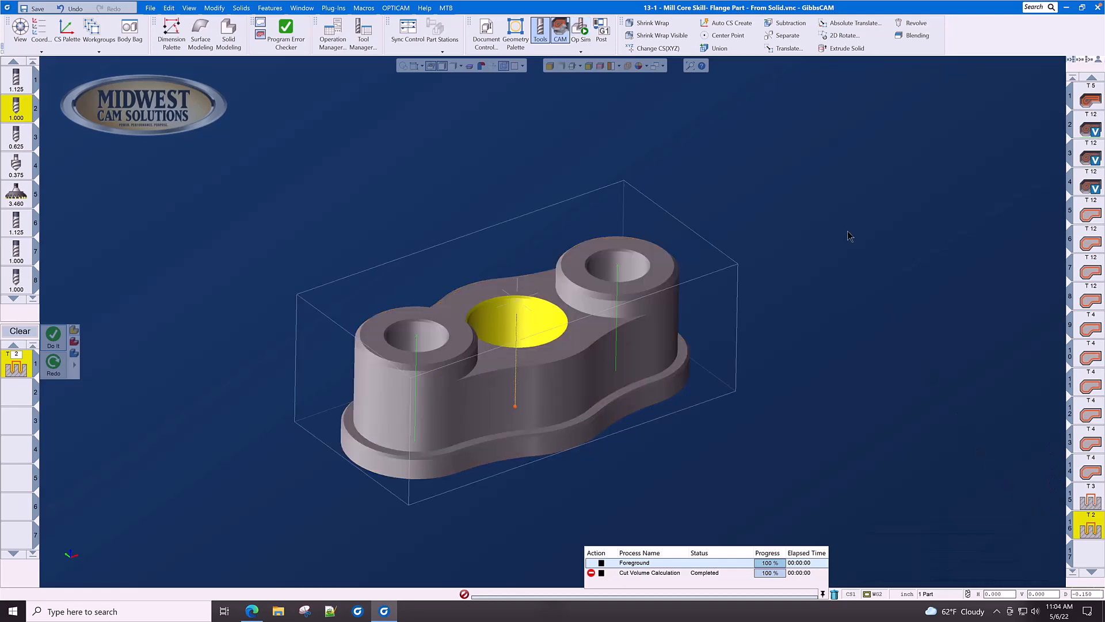